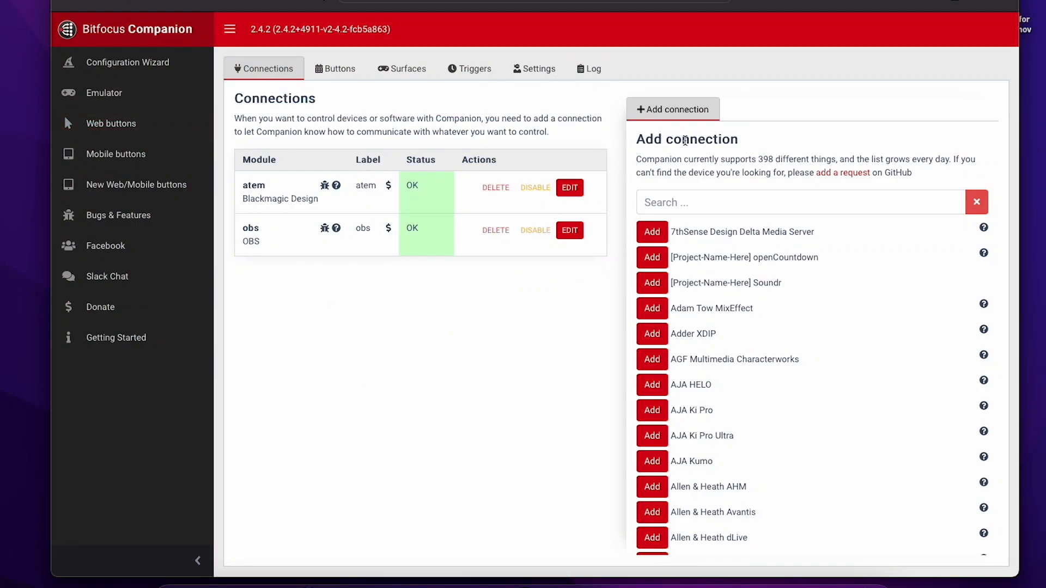
- Search the available connections for "allen" and add the Allen & Heath SQ6 connection
{"action": "left_click", "coordinate": [683, 205]}
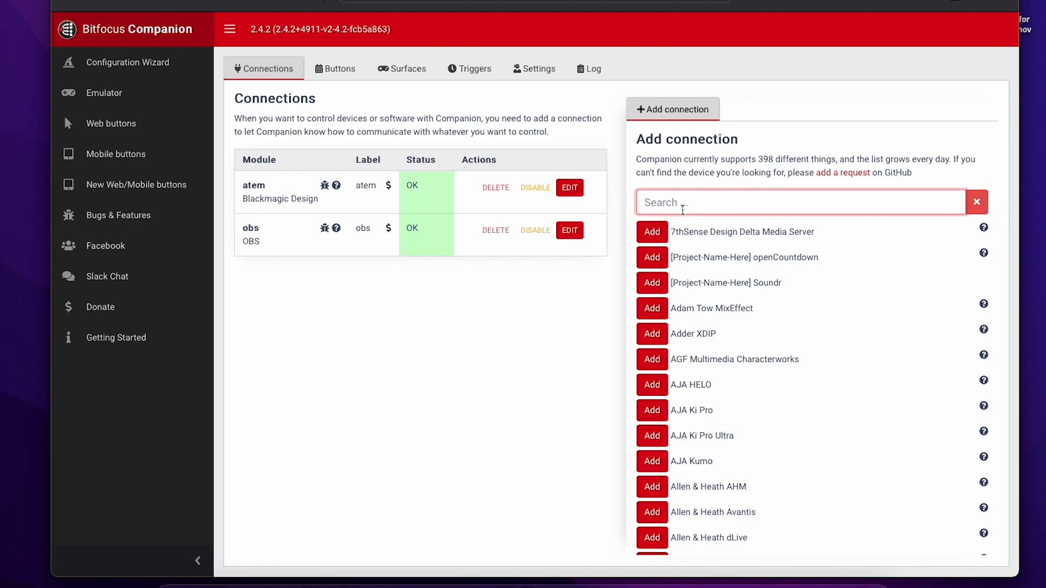
{"action": "type", "text": "allenb"}
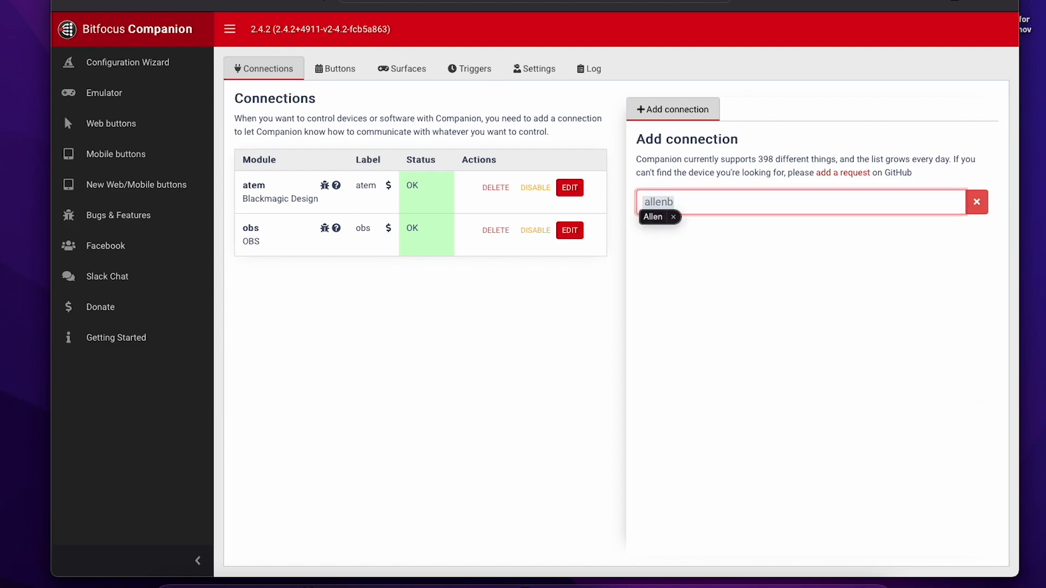
{"action": "key", "text": "BackSpace"}
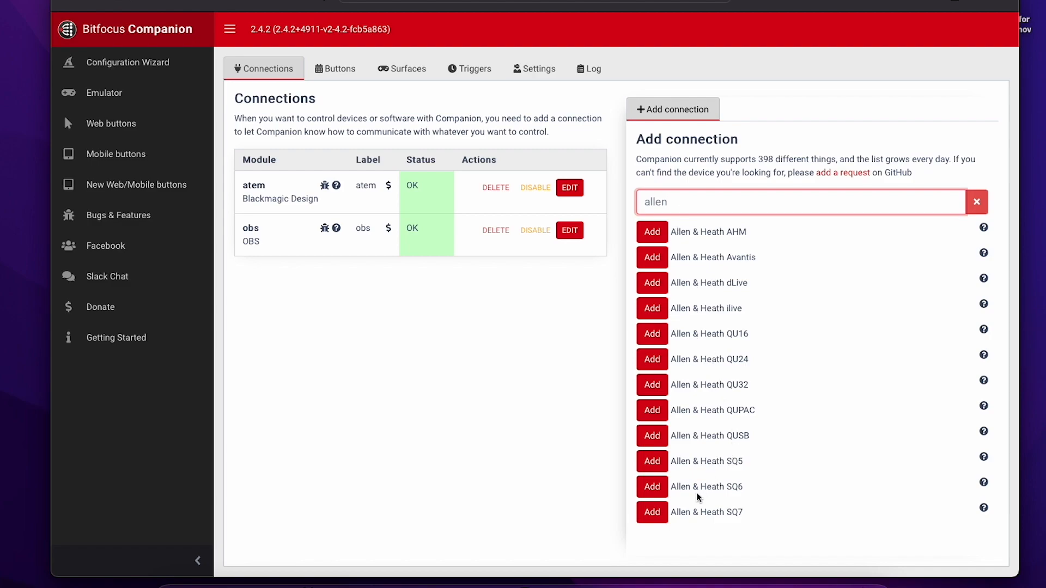
{"action": "left_click", "coordinate": [647, 488]}
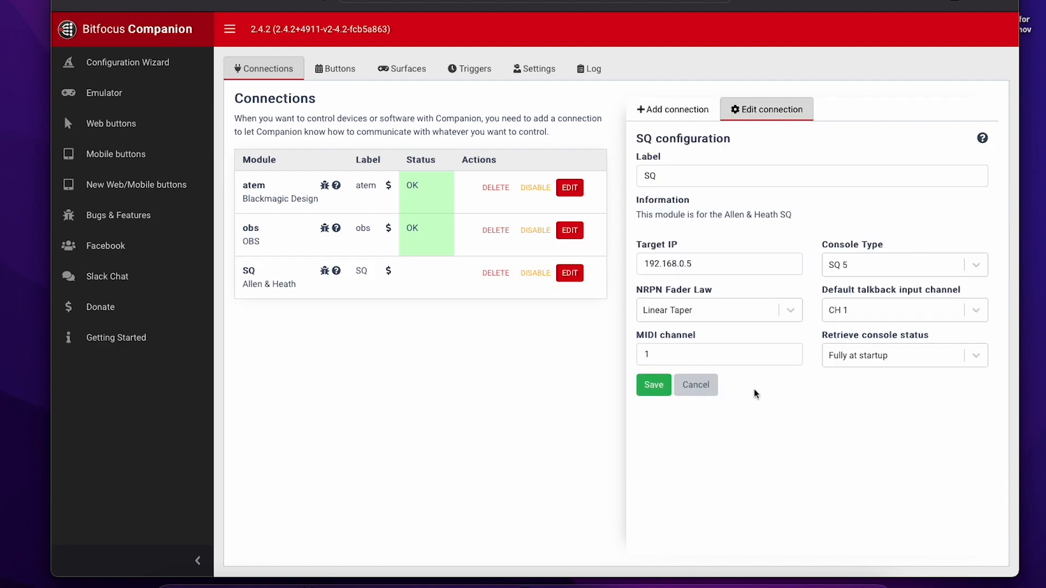
- Set the SQ connection's console type to SQ 6, change its target IP to end in 119, and save the configuration
{"action": "left_click", "coordinate": [957, 266]}
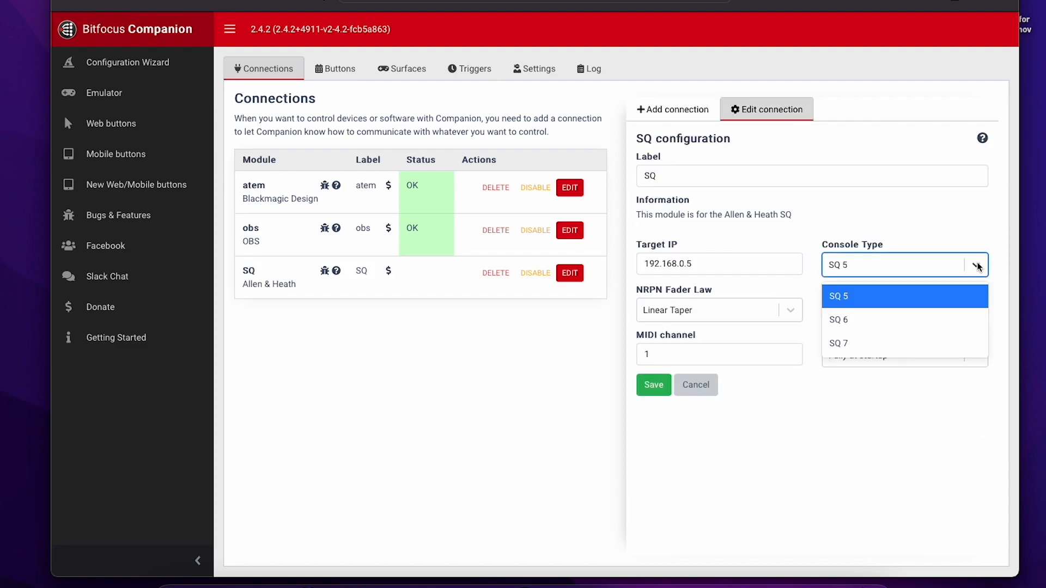
{"action": "left_click", "coordinate": [894, 321]}
{"action": "left_click_drag", "start_coordinate": [706, 263], "coordinate": [619, 262]}
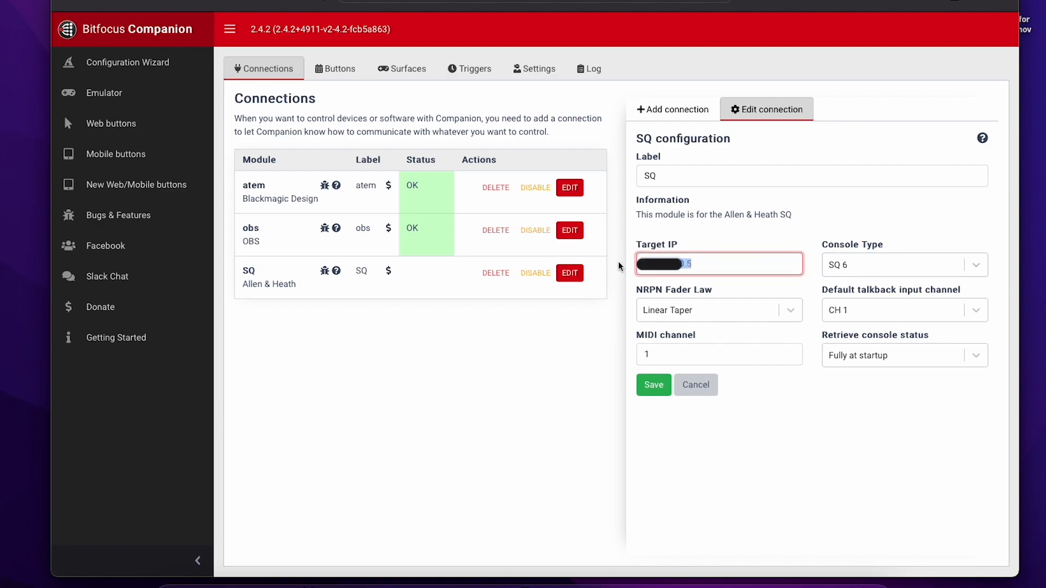
{"action": "key", "text": "BackSpace"}
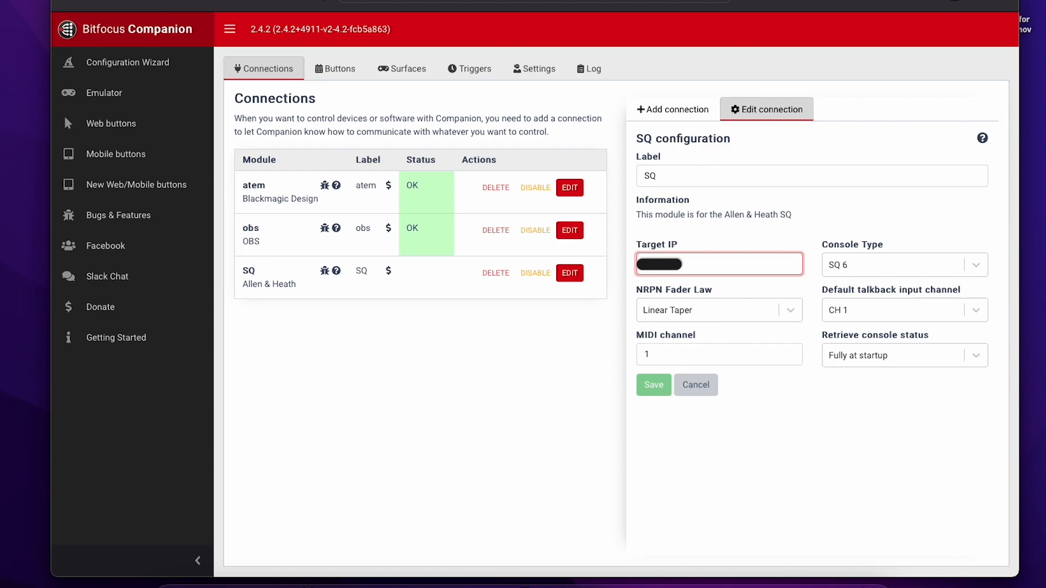
{"action": "type", "text": "119"}
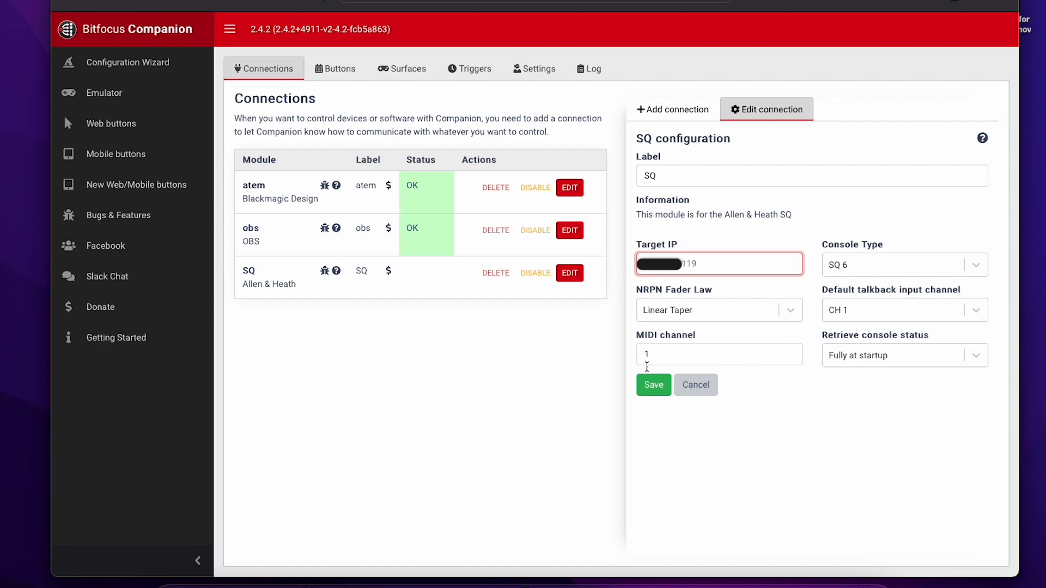
{"action": "left_click", "coordinate": [654, 390]}
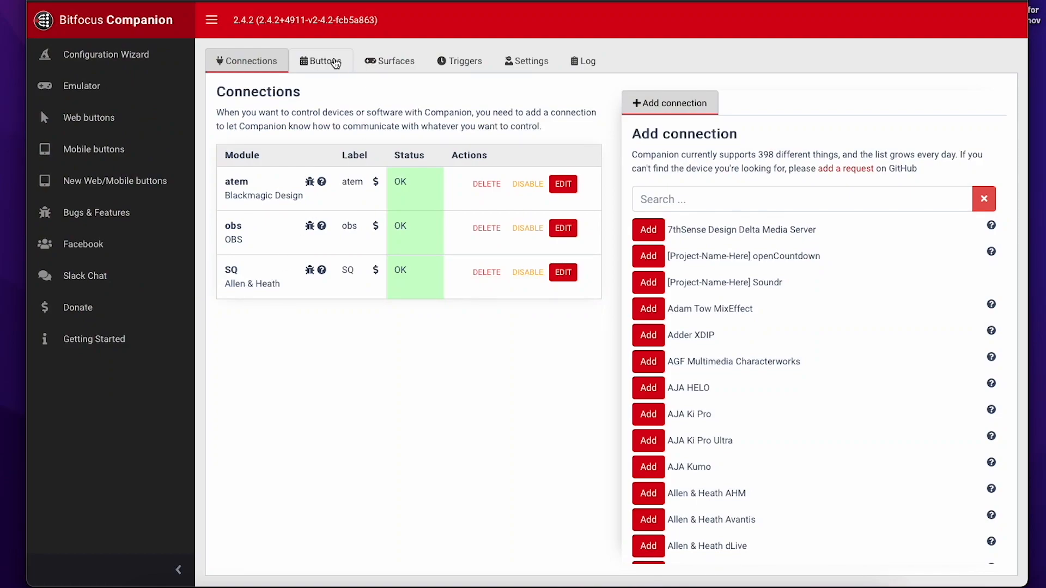
- Examine the OBS button page and the Streaming presets of the OBS:Studio connection, and return to the presets overview
{"action": "left_click", "coordinate": [325, 63]}
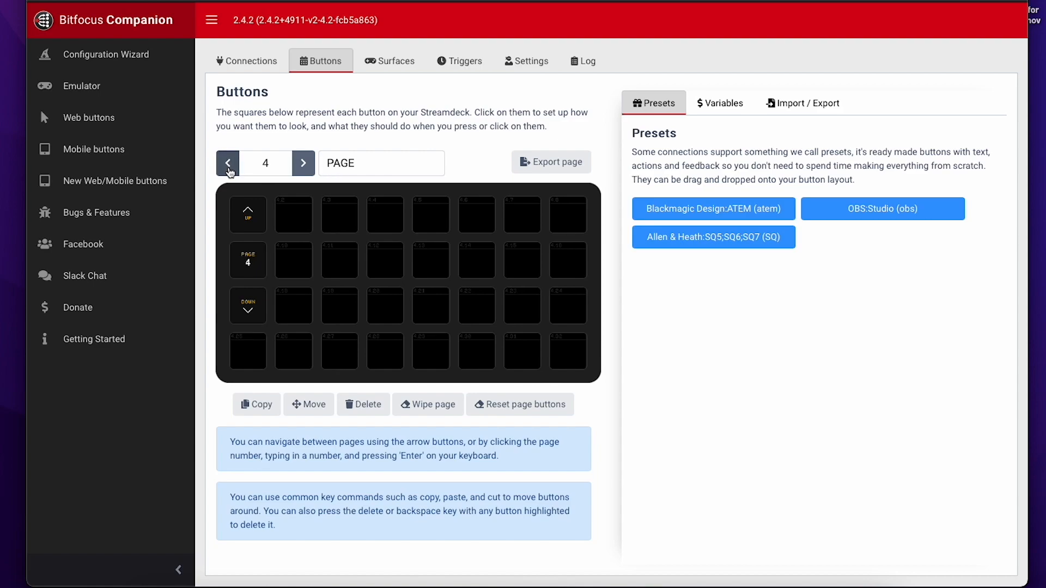
{"action": "left_click", "coordinate": [228, 164]}
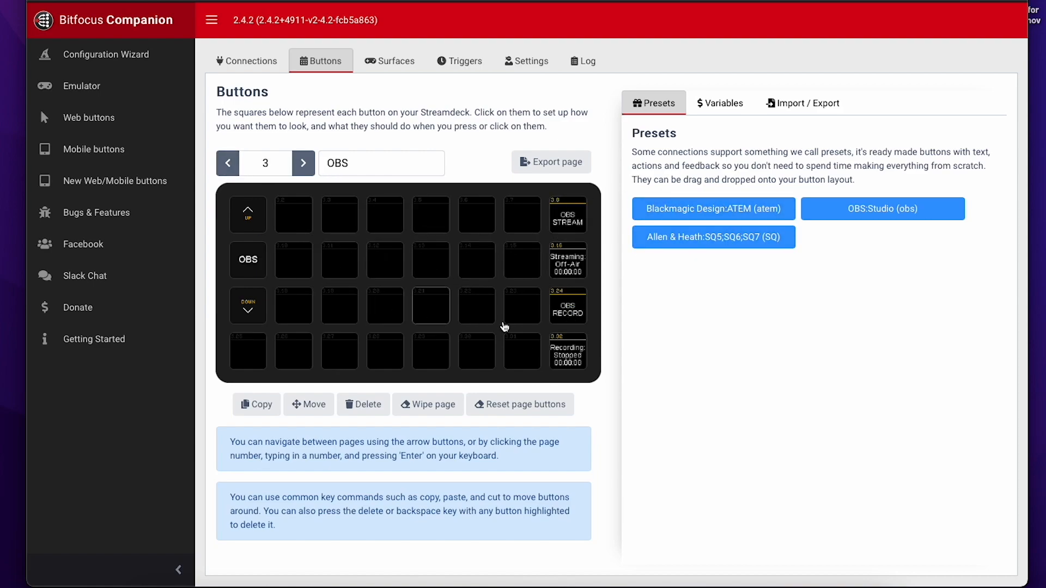
{"action": "left_click", "coordinate": [909, 212]}
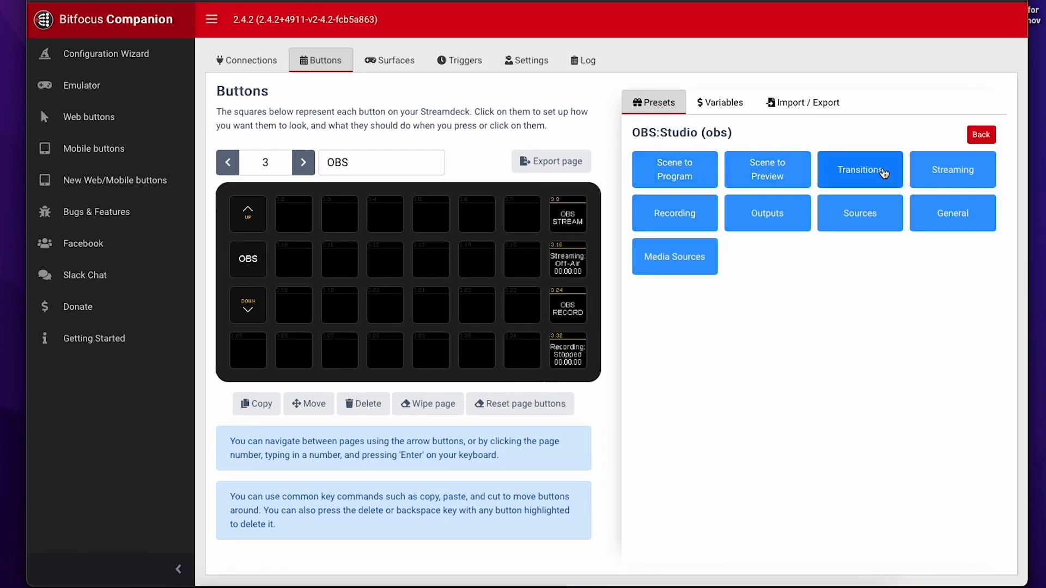
{"action": "left_click", "coordinate": [956, 176]}
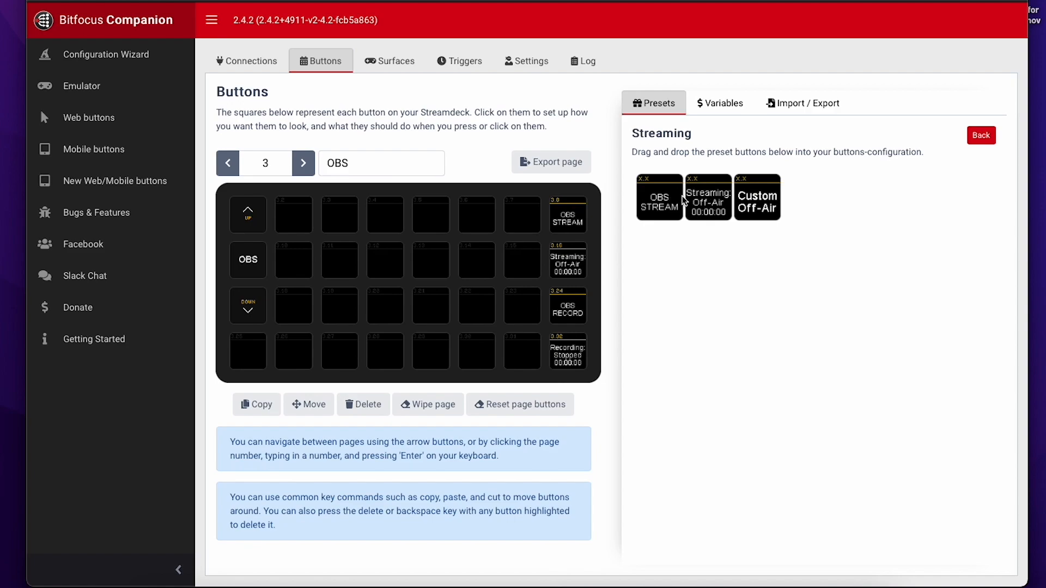
{"action": "left_click_drag", "start_coordinate": [663, 200], "coordinate": [733, 209]}
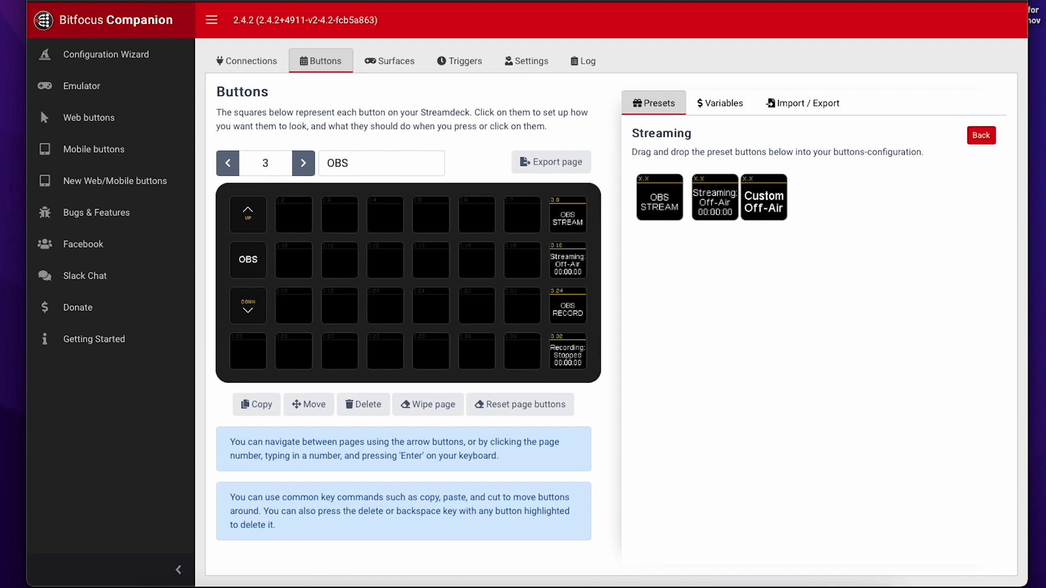
{"action": "left_click", "coordinate": [983, 138]}
{"action": "left_click", "coordinate": [982, 136]}
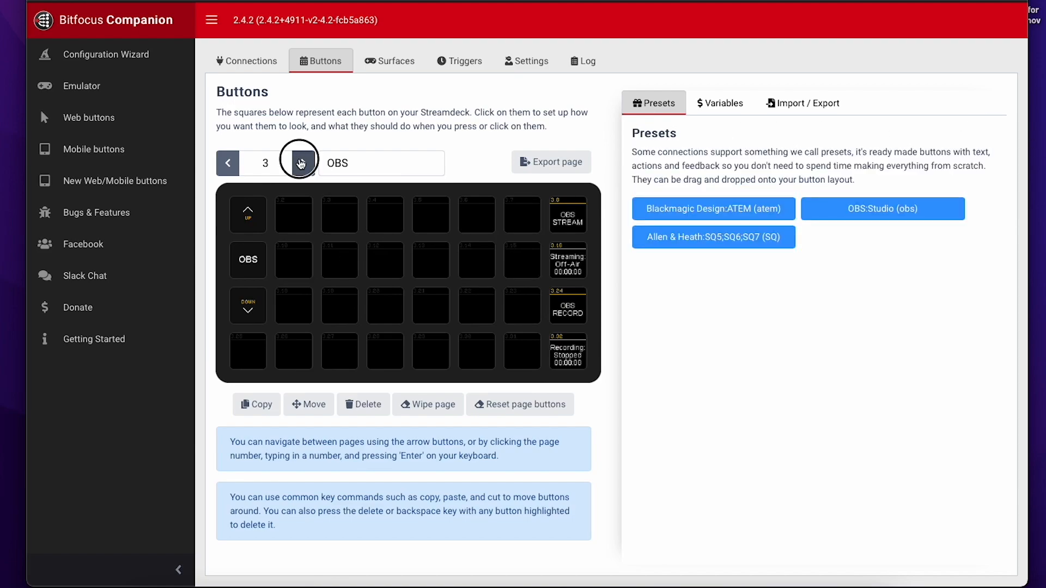
- Go to button page 4 and rename it "SQ - 6"
{"action": "left_click", "coordinate": [302, 163]}
{"action": "left_click", "coordinate": [328, 162]}
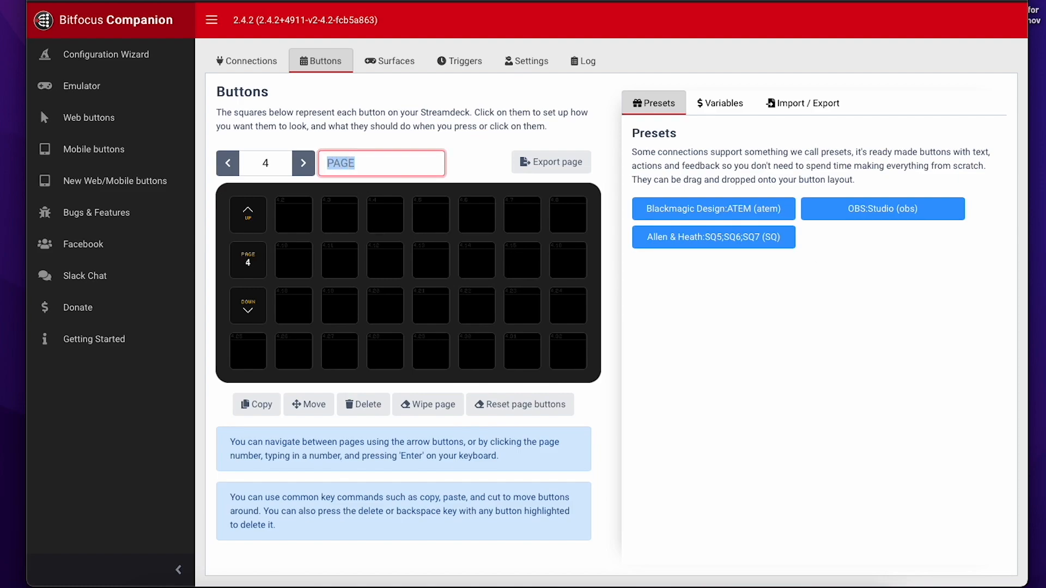
{"action": "type", "text": "SQ - 6"}
{"action": "left_click", "coordinate": [753, 381]}
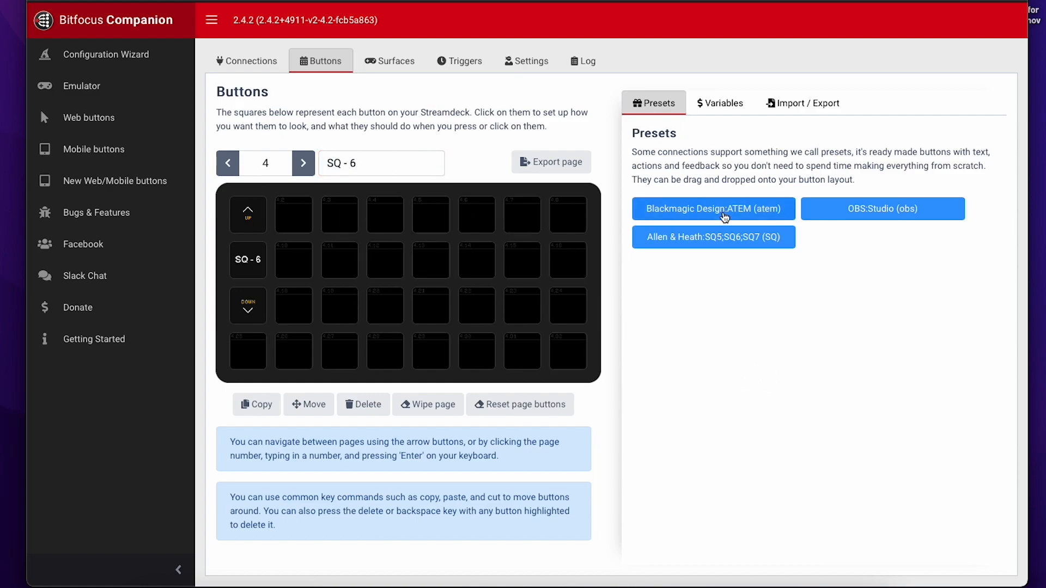
- Check the Allen & Heath SQ preset categories, and create a regular button in empty slot 4.2 of the SQ - 6 page
{"action": "left_click", "coordinate": [674, 240]}
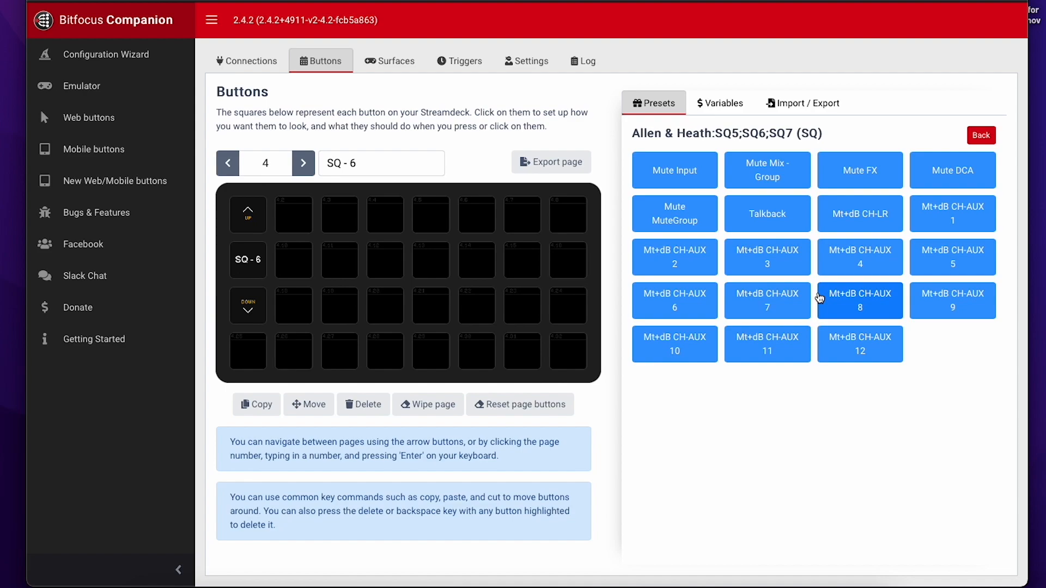
{"action": "left_click_drag", "start_coordinate": [820, 297], "coordinate": [302, 230]}
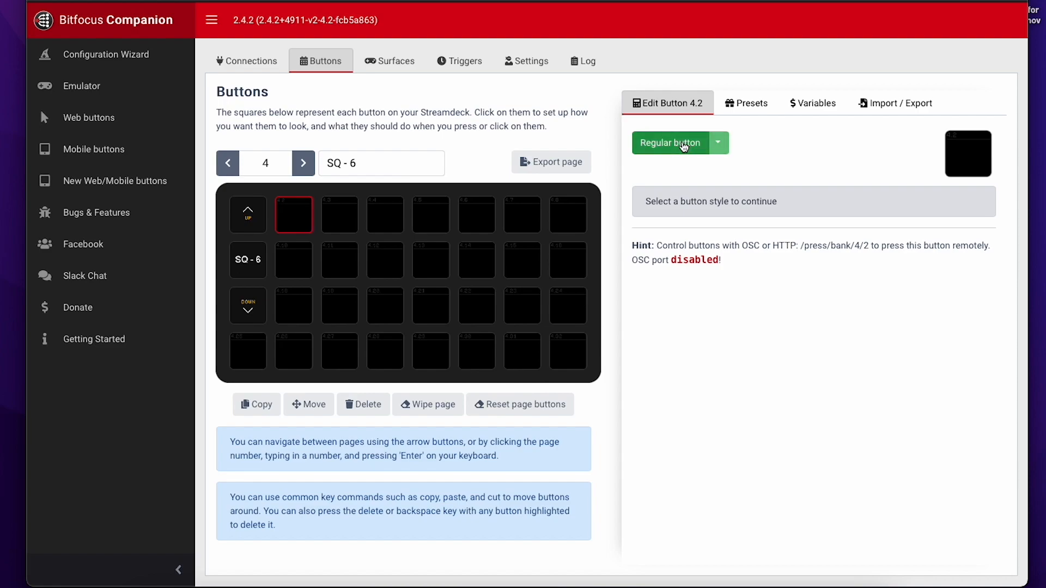
{"action": "left_click", "coordinate": [684, 146]}
- Set the text of button 4.2 to "Zeroed"
{"action": "left_click", "coordinate": [686, 210]}
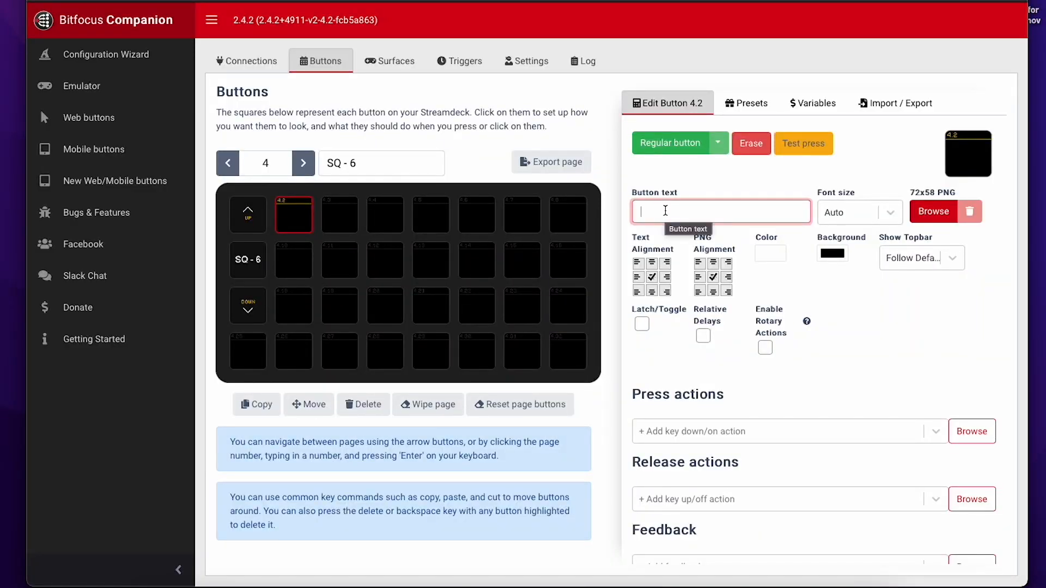
{"action": "type", "text": "zEROED"}
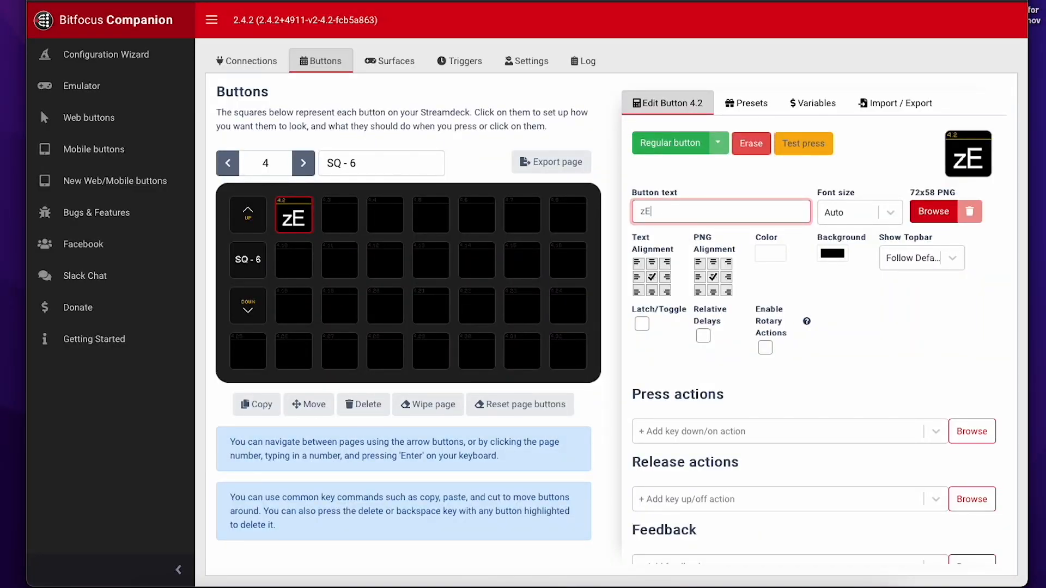
{"action": "key", "text": "BackSpace"}
{"action": "key", "text": "BackSpace"}
{"action": "key", "text": "BackSpace"}
{"action": "key", "text": "BackSpace"}
{"action": "key", "text": "BackSpace"}
{"action": "key", "text": "BackSpace"}
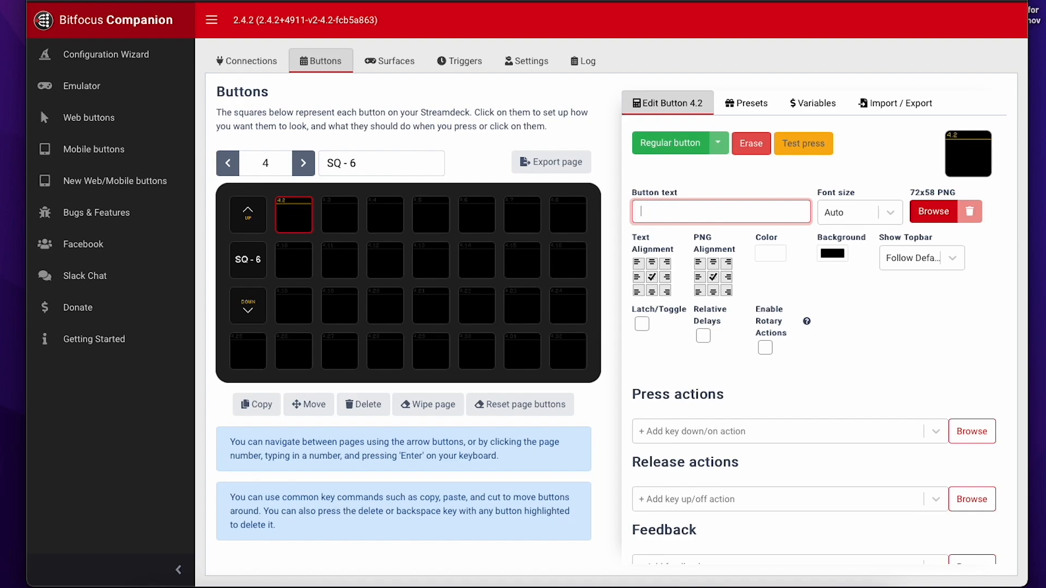
{"action": "type", "text": "Zeroed"}
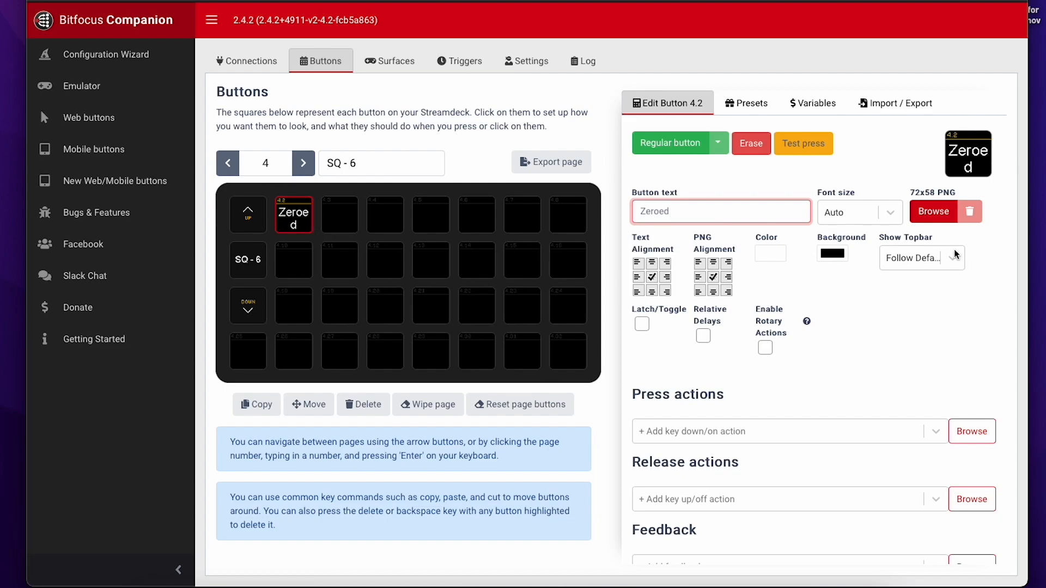
- Set the font size of the Zeroed button to 18pt
{"action": "left_click", "coordinate": [888, 213]}
{"action": "left_click", "coordinate": [844, 293]}
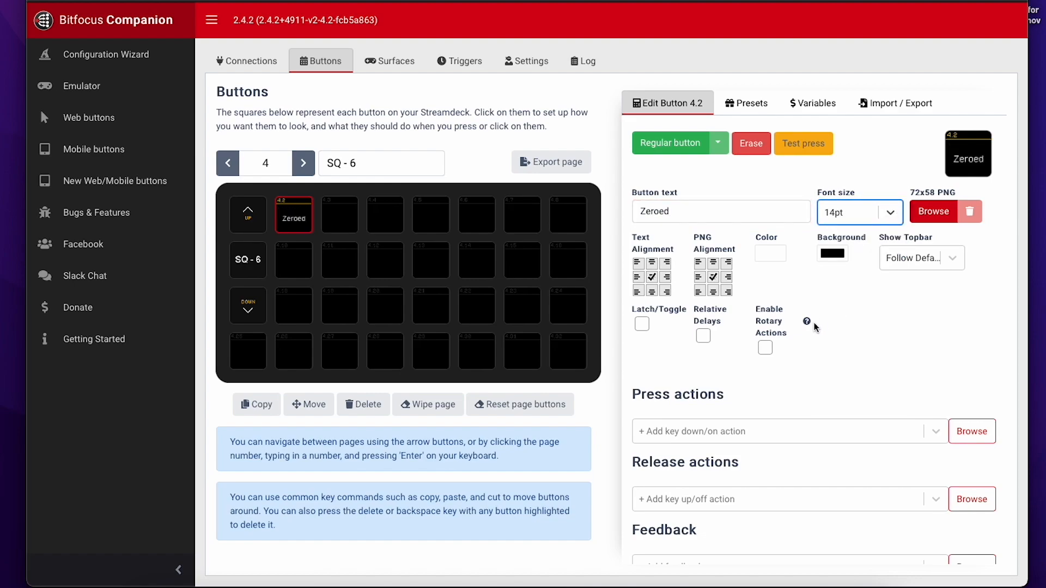
{"action": "left_click", "coordinate": [892, 217]}
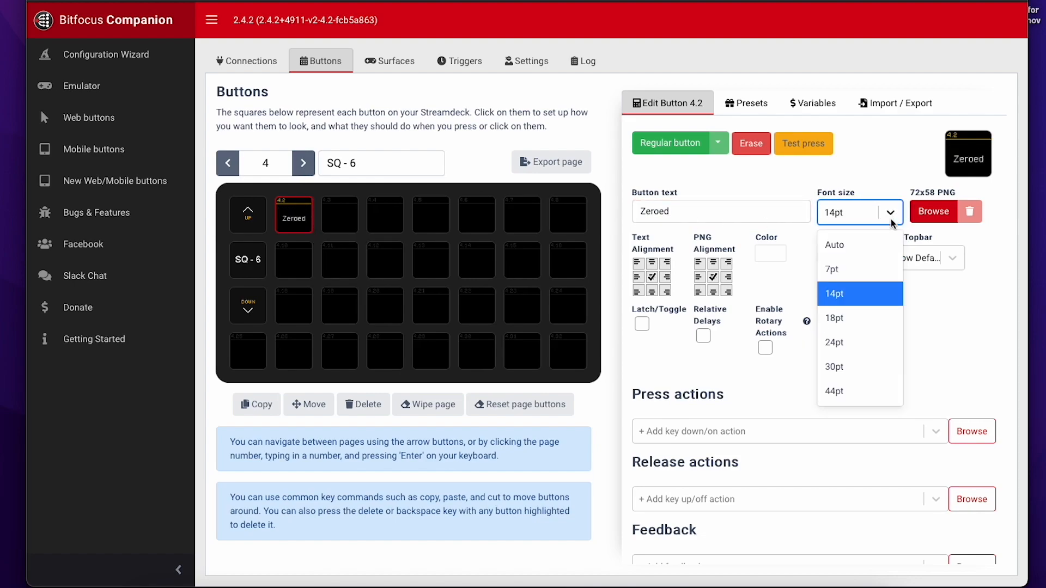
{"action": "left_click", "coordinate": [834, 318]}
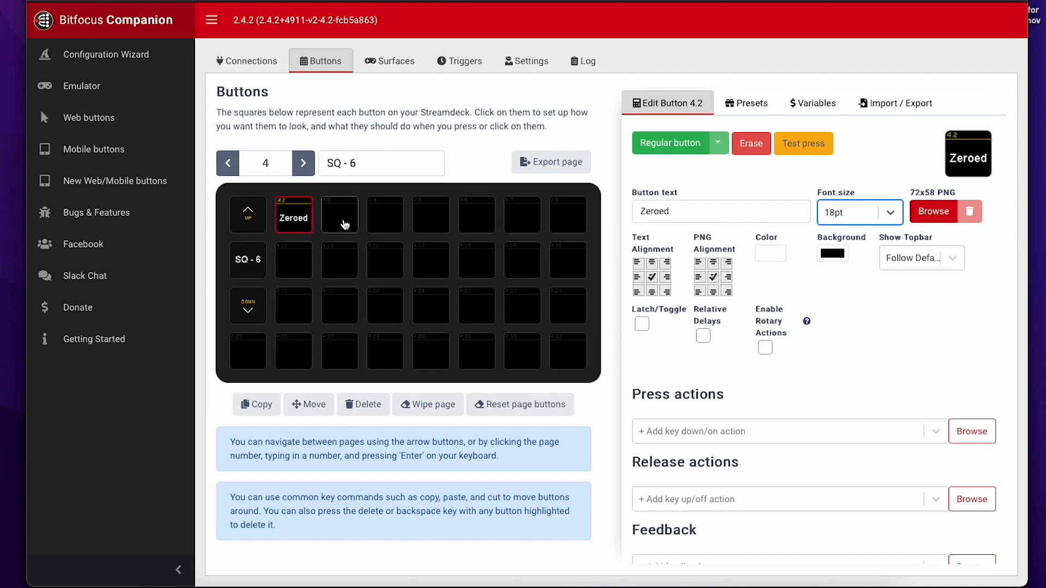
{"action": "left_click", "coordinate": [300, 220]}
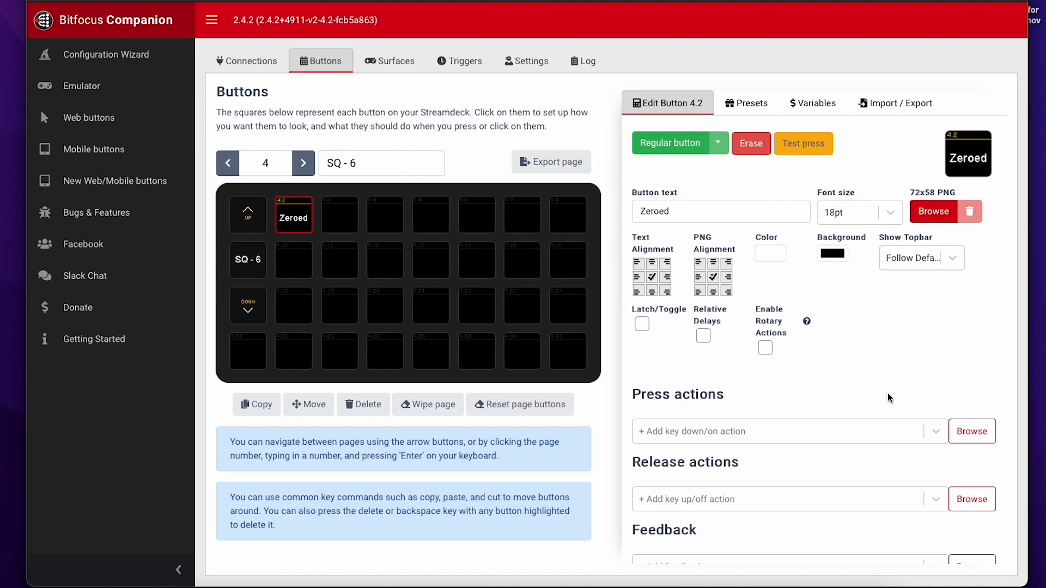
- Add the SQ "Scene recall" action to the Zeroed button's release actions
{"action": "scroll", "coordinate": [889, 397], "scroll_direction": "down", "scroll_amount": 3}
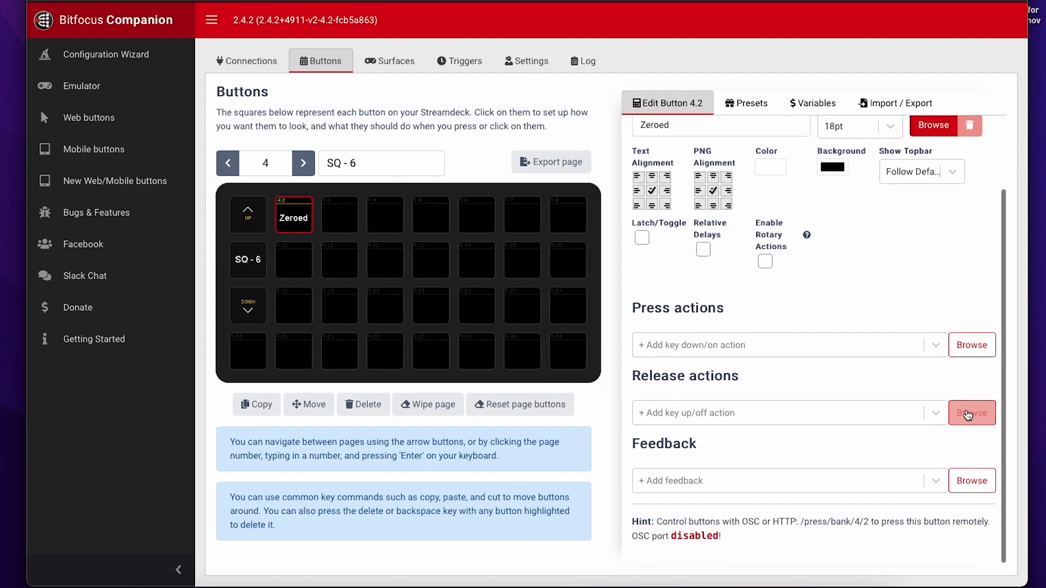
{"action": "left_click", "coordinate": [972, 413]}
{"action": "left_click", "coordinate": [292, 273]}
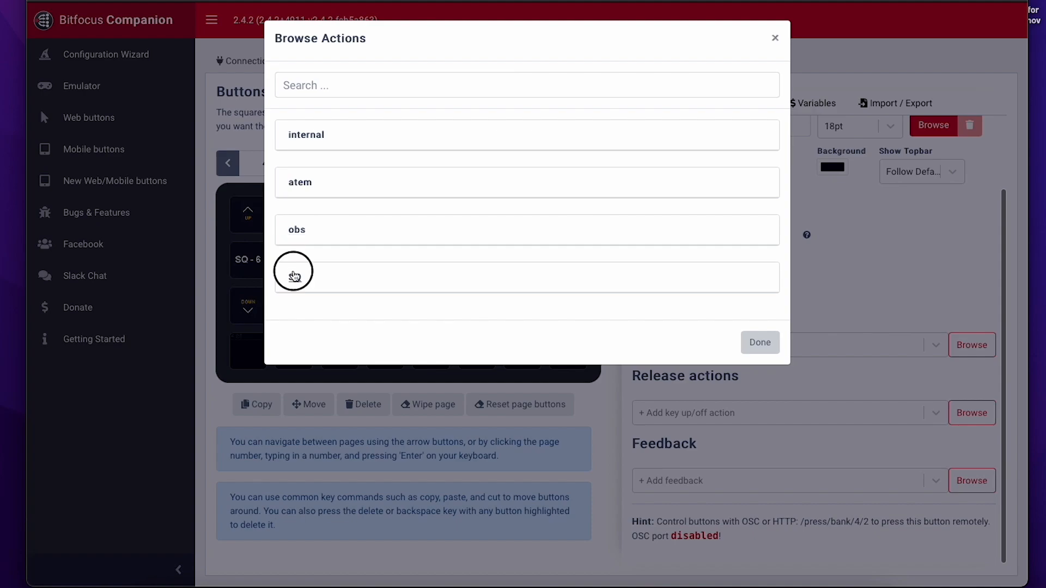
{"action": "scroll", "coordinate": [631, 411], "scroll_direction": "down", "scroll_amount": 10}
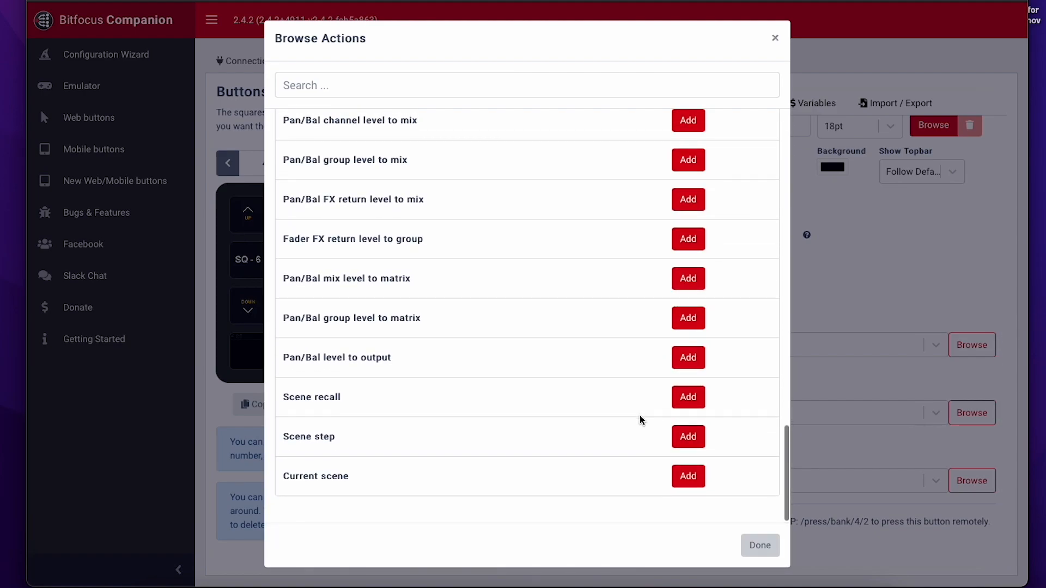
{"action": "left_click", "coordinate": [682, 406]}
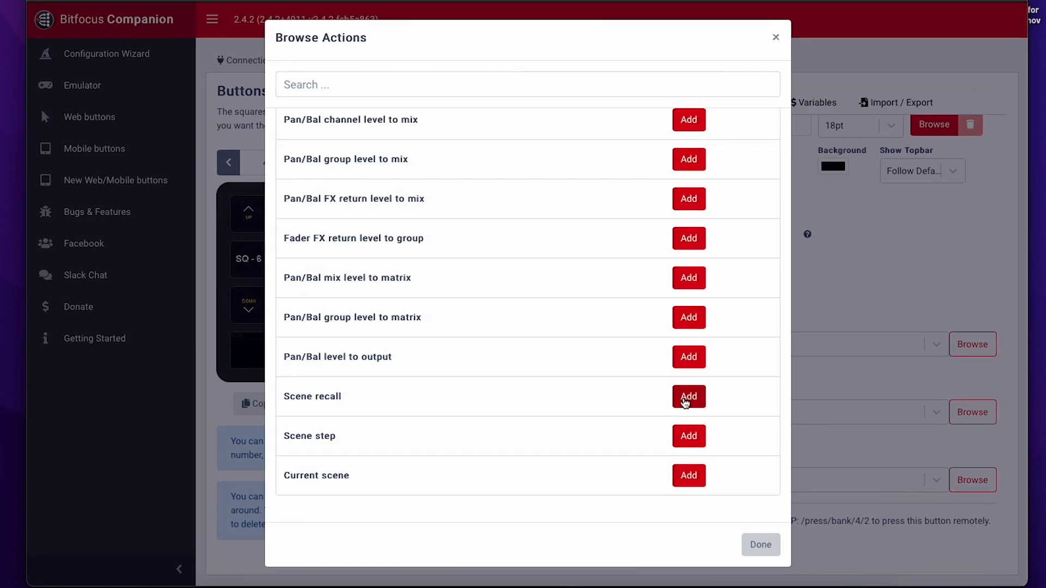
{"action": "left_click", "coordinate": [686, 402]}
{"action": "left_click", "coordinate": [831, 467]}
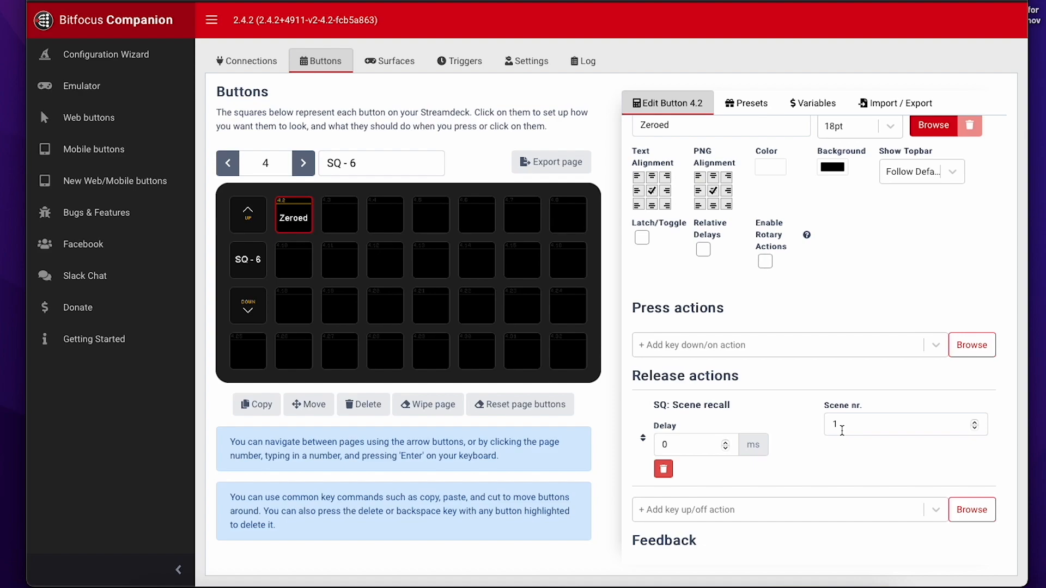
{"action": "scroll", "coordinate": [841, 430], "scroll_direction": "down", "scroll_amount": 1}
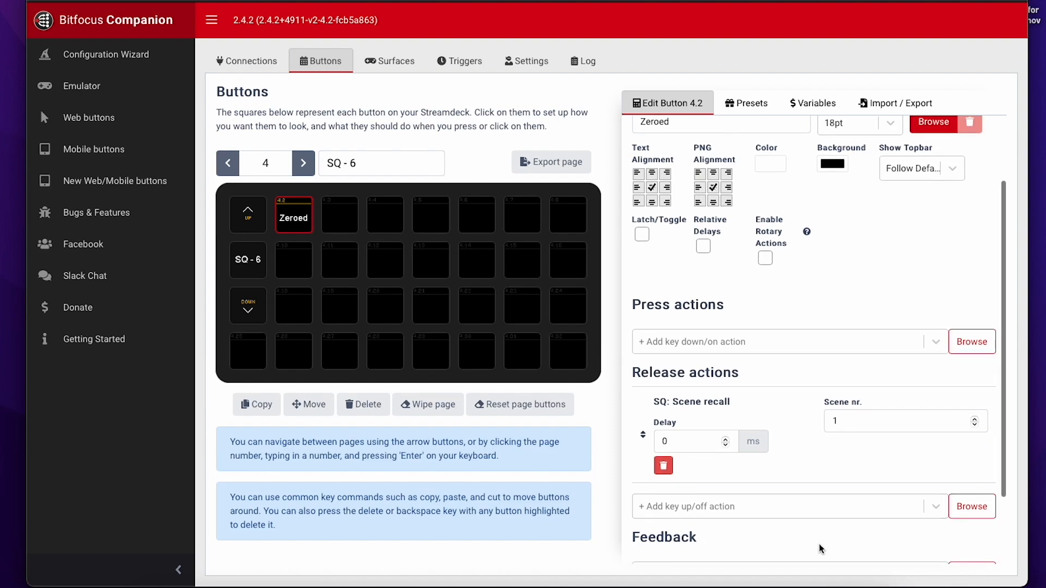
{"action": "scroll", "coordinate": [822, 548], "scroll_direction": "down", "scroll_amount": 3}
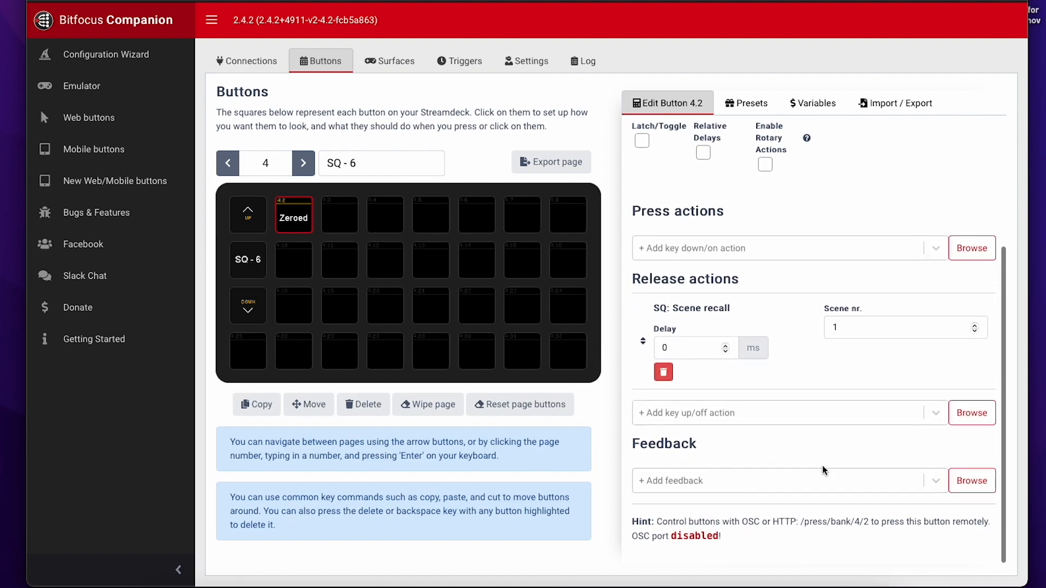
{"action": "scroll", "coordinate": [811, 301], "scroll_direction": "up", "scroll_amount": 2}
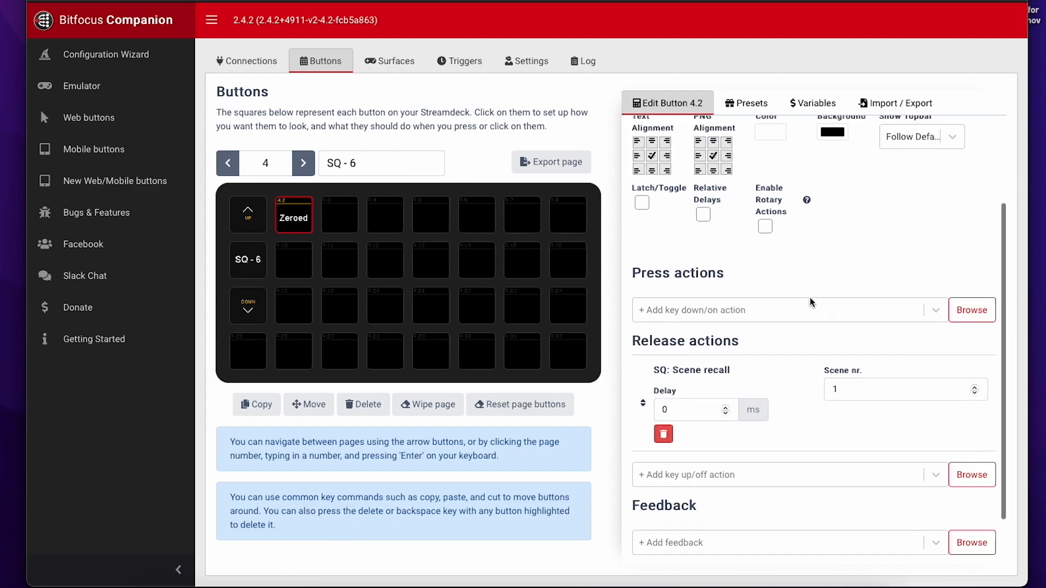
- Create a regular button in slot 4.3 of the SQ - 6 page with the text "Default" at font size 18pt
{"action": "scroll", "coordinate": [811, 303], "scroll_direction": "up", "scroll_amount": 4}
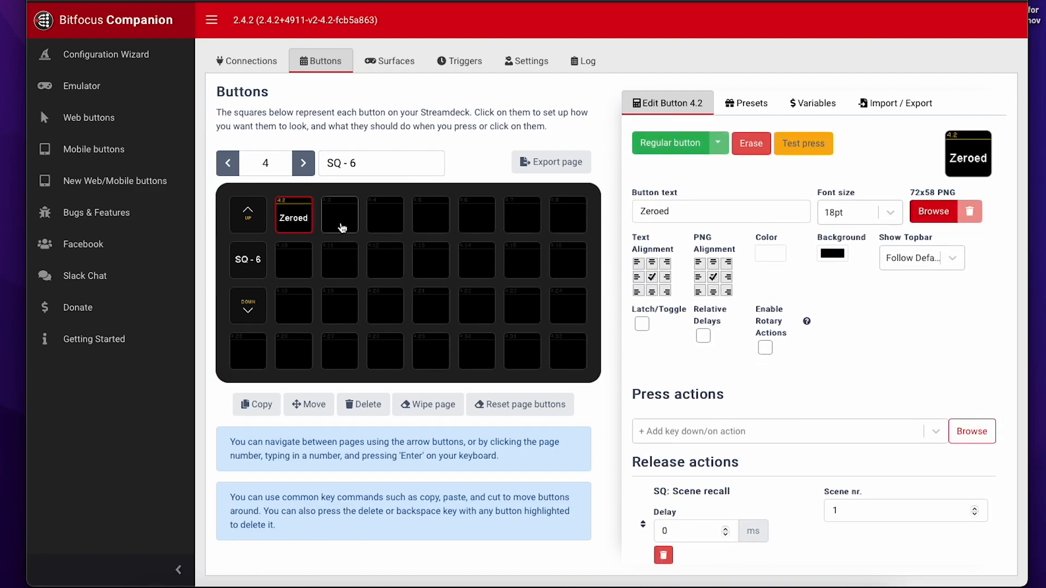
{"action": "left_click", "coordinate": [342, 228]}
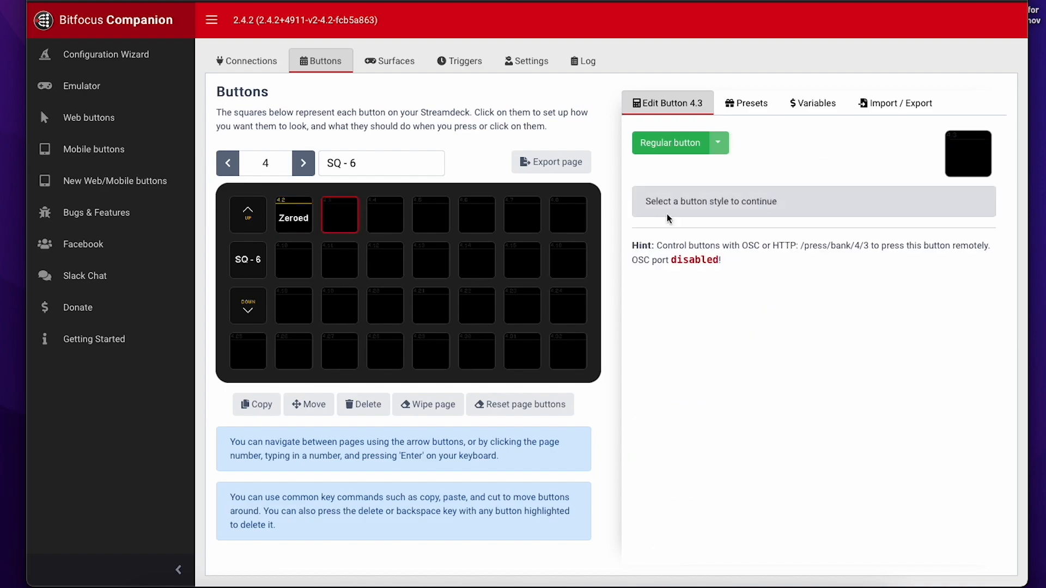
{"action": "left_click", "coordinate": [666, 147]}
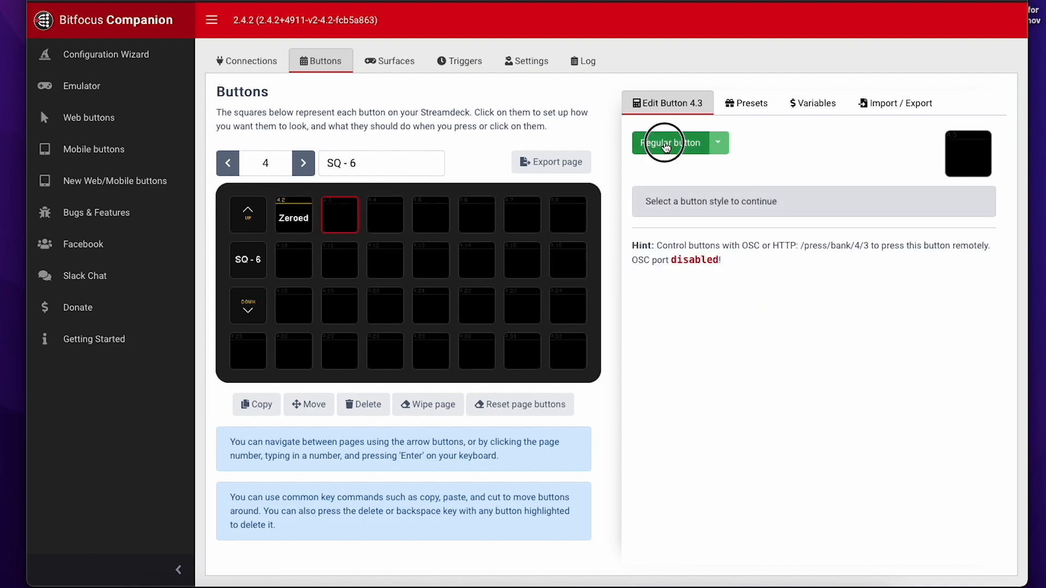
{"action": "left_click", "coordinate": [672, 218]}
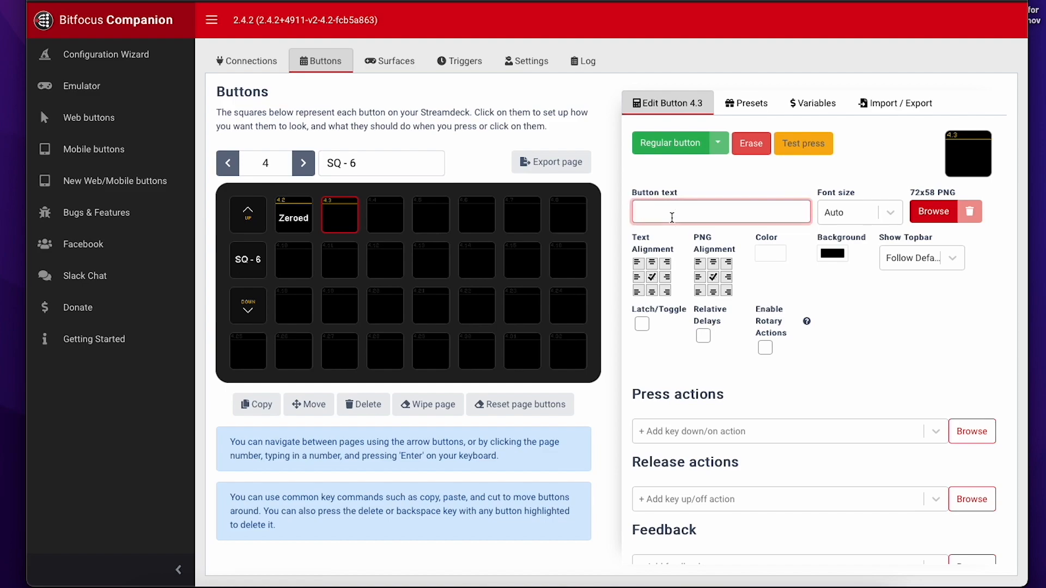
{"action": "type", "text": "Def"}
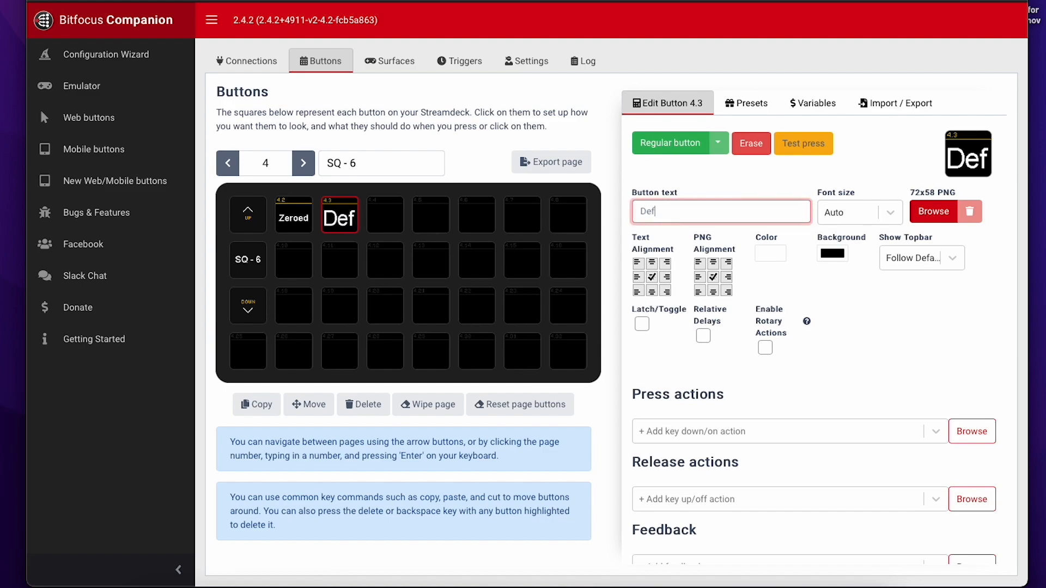
{"action": "type", "text": "ault"}
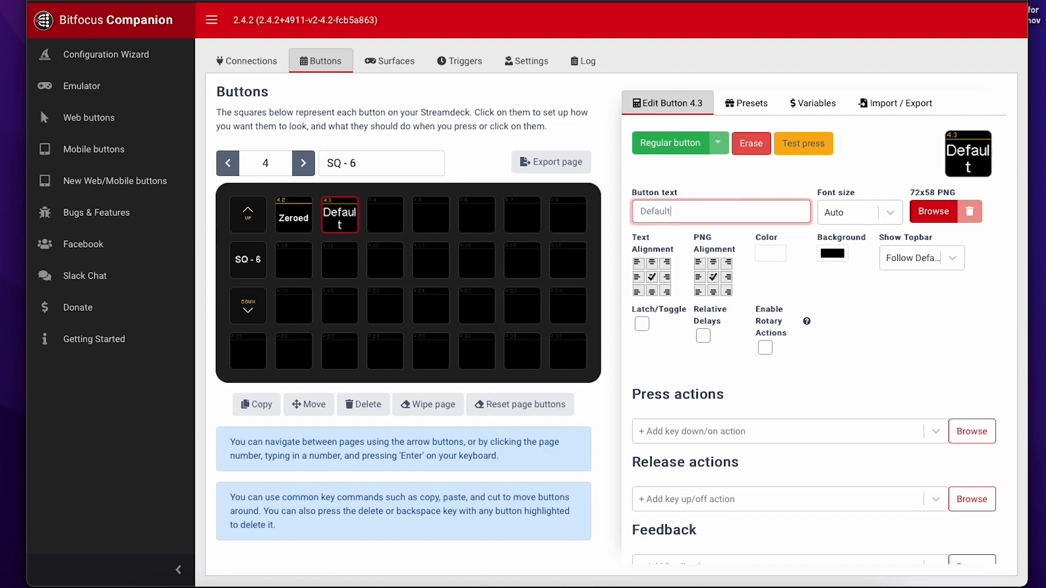
{"action": "left_click", "coordinate": [871, 213]}
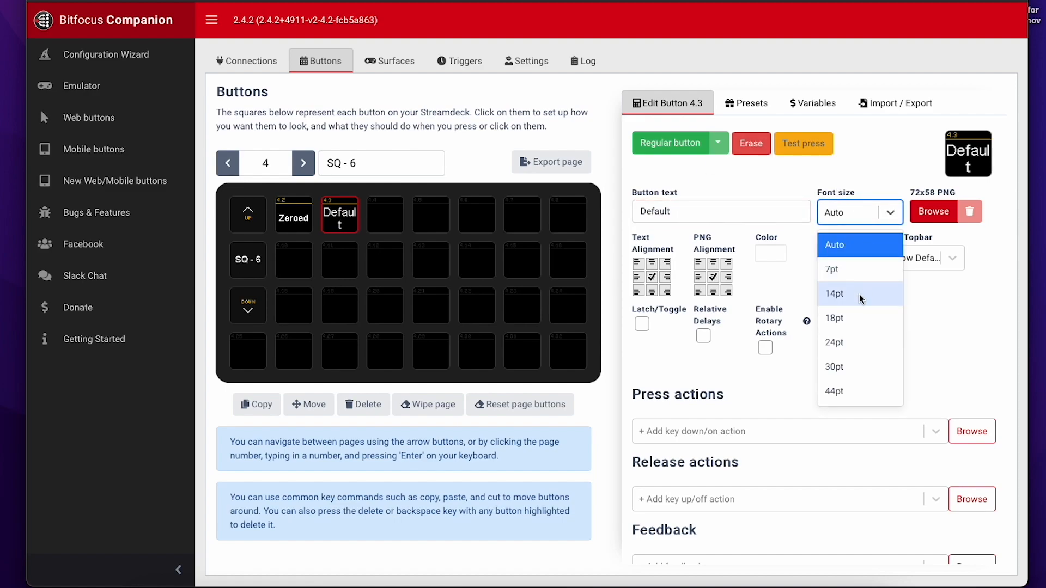
{"action": "left_click", "coordinate": [855, 319]}
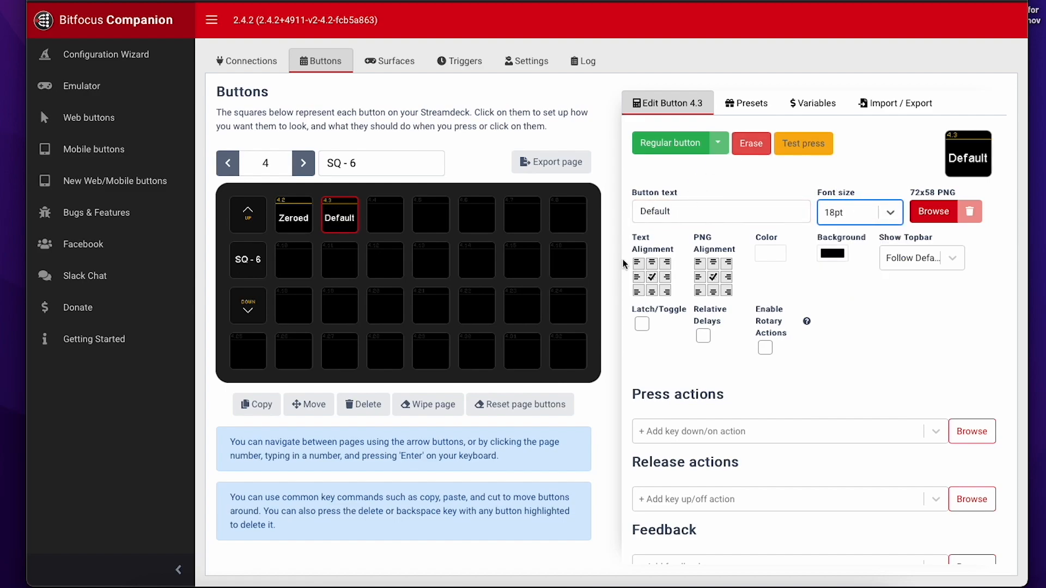
- Add the SQ "Scene recall" action to the Default button's release actions and set its scene number to 2
{"action": "scroll", "coordinate": [918, 423], "scroll_direction": "down", "scroll_amount": 2}
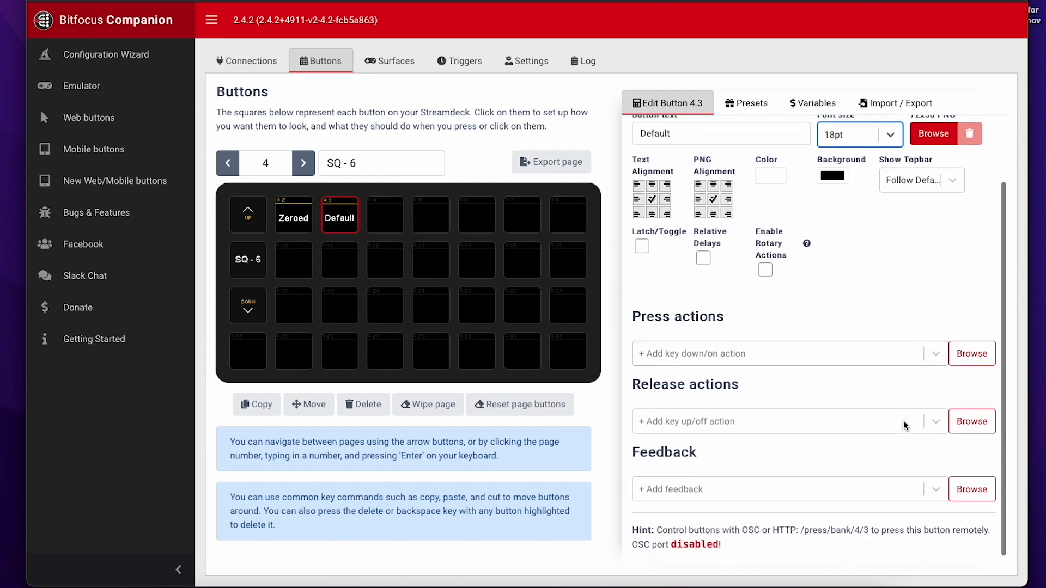
{"action": "left_click", "coordinate": [981, 413]}
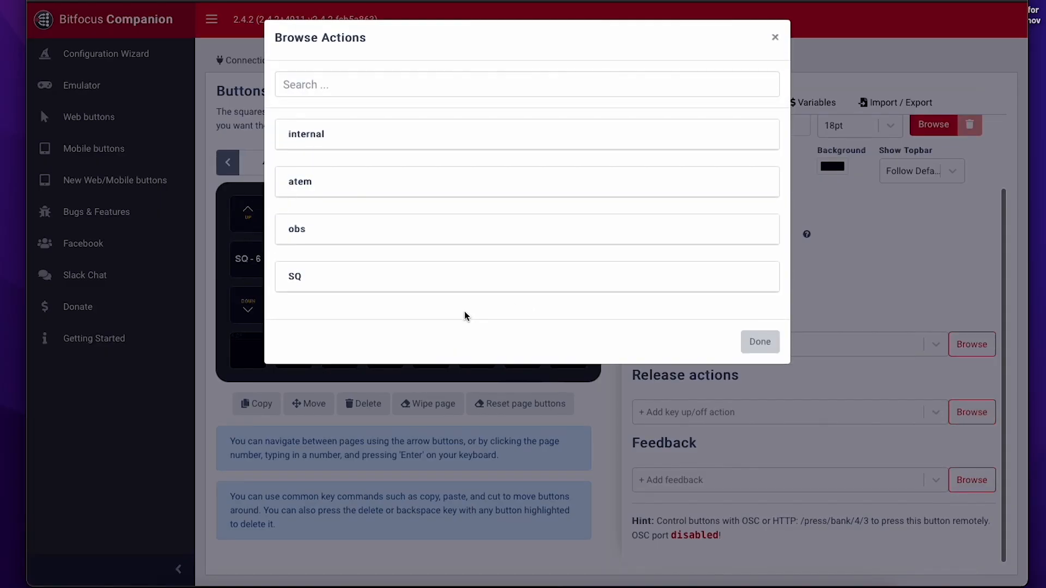
{"action": "left_click", "coordinate": [443, 278]}
{"action": "scroll", "coordinate": [654, 460], "scroll_direction": "down", "scroll_amount": 20}
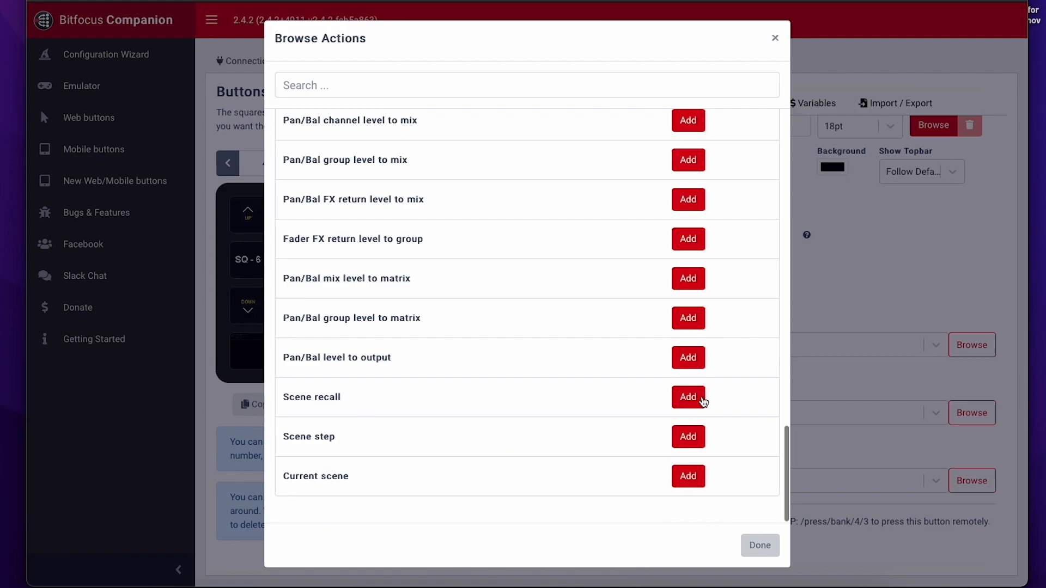
{"action": "left_click", "coordinate": [688, 400]}
{"action": "left_click", "coordinate": [829, 439]}
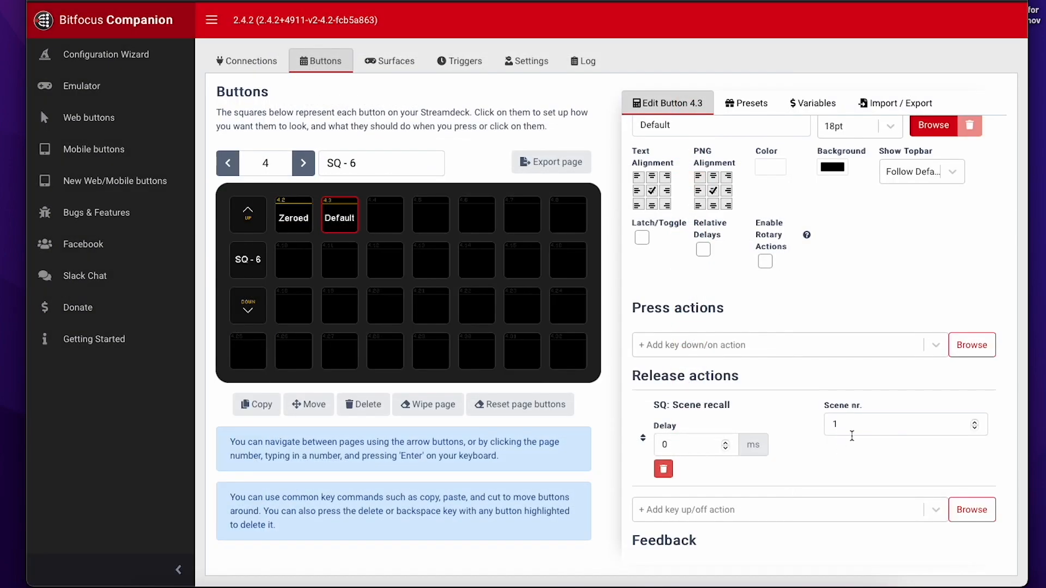
{"action": "left_click", "coordinate": [845, 428]}
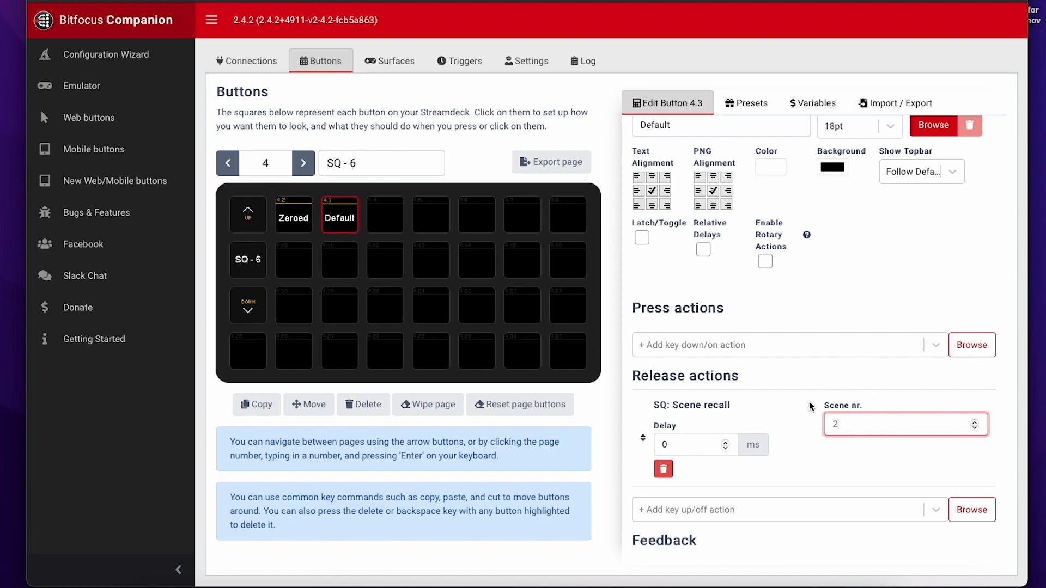
{"action": "left_click", "coordinate": [795, 466]}
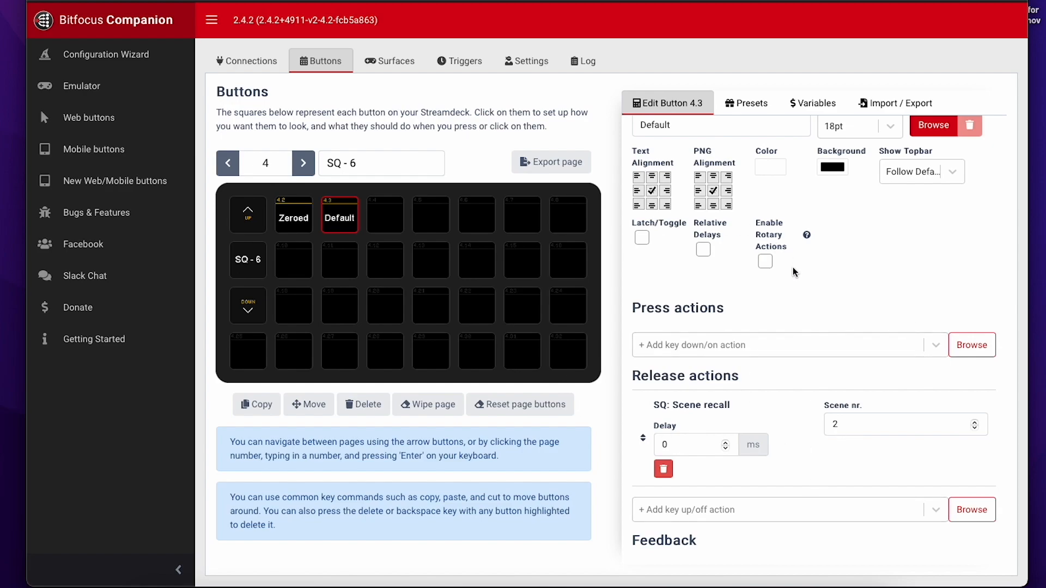
- Test press the Default button and the Zeroed button to recall their scenes on the mixer
{"action": "scroll", "coordinate": [754, 175], "scroll_direction": "up", "scroll_amount": 3}
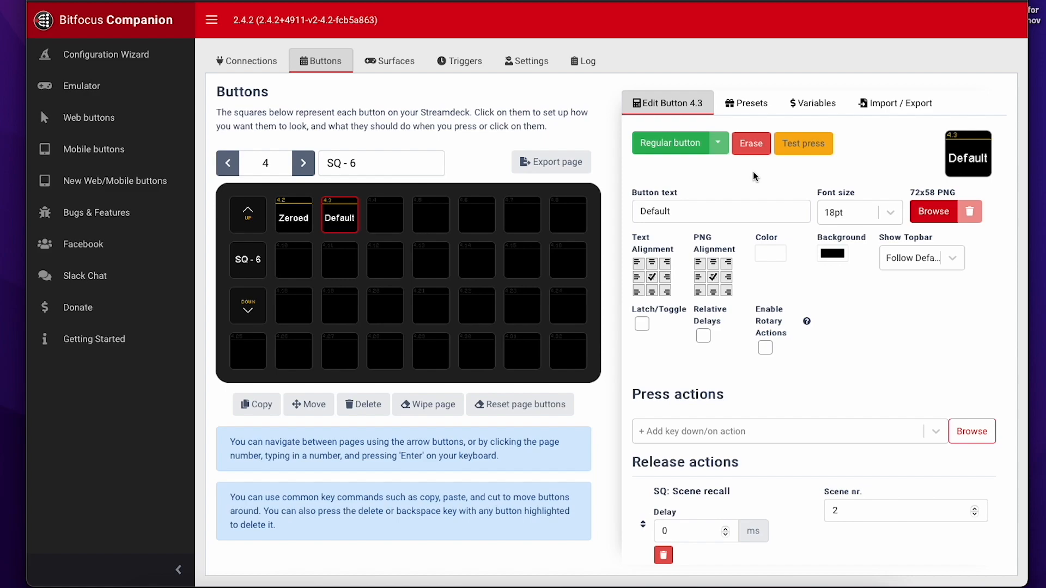
{"action": "scroll", "coordinate": [801, 139], "scroll_direction": "down", "scroll_amount": 1}
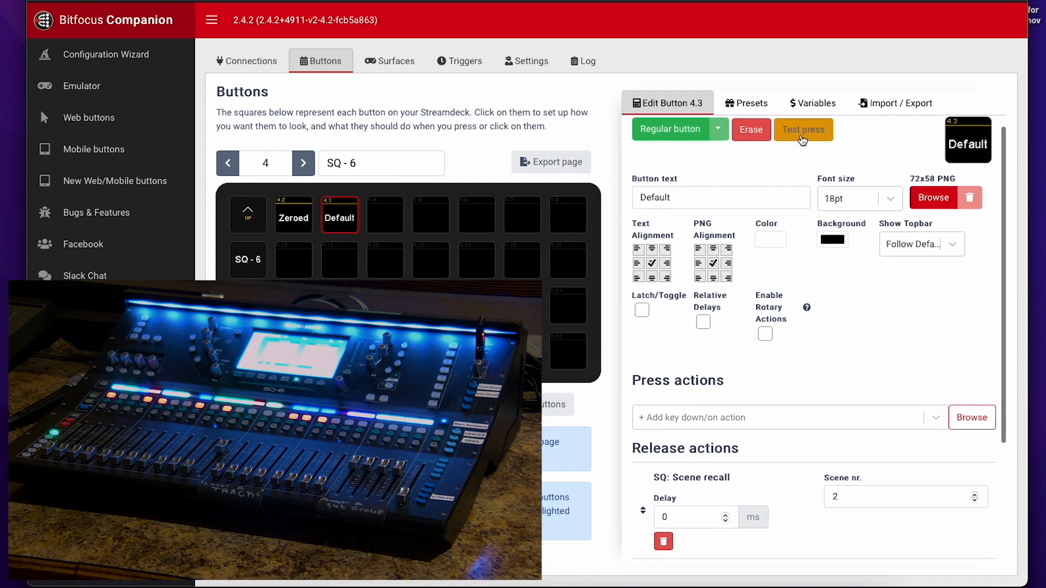
{"action": "left_click", "coordinate": [802, 134]}
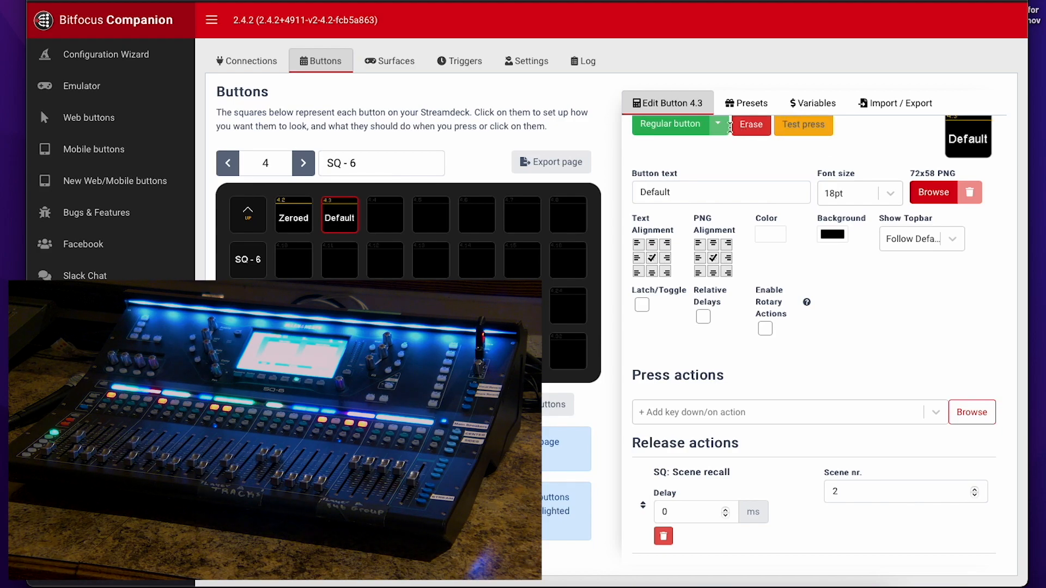
{"action": "left_click", "coordinate": [295, 223]}
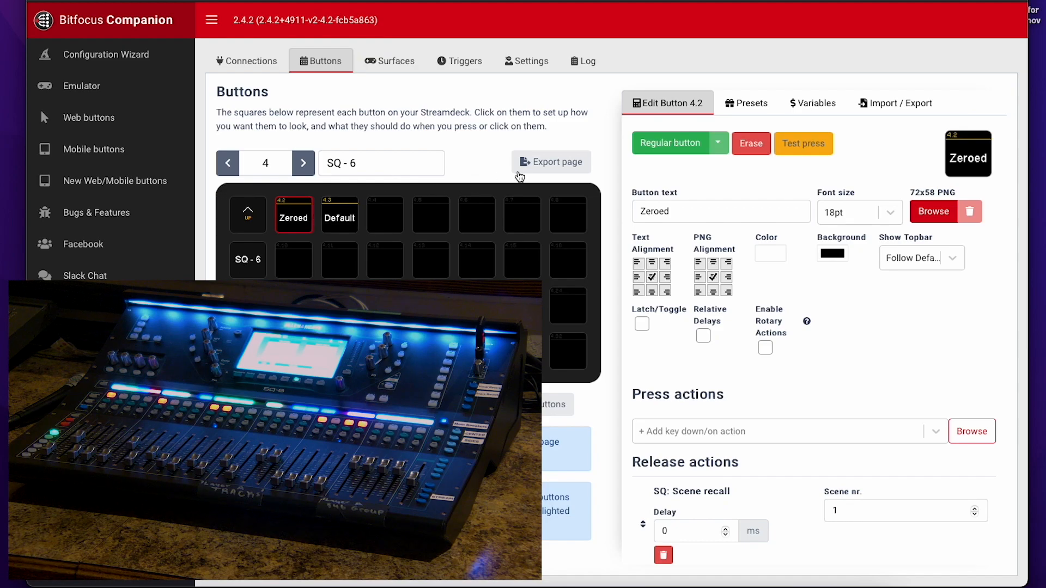
{"action": "left_click", "coordinate": [816, 143]}
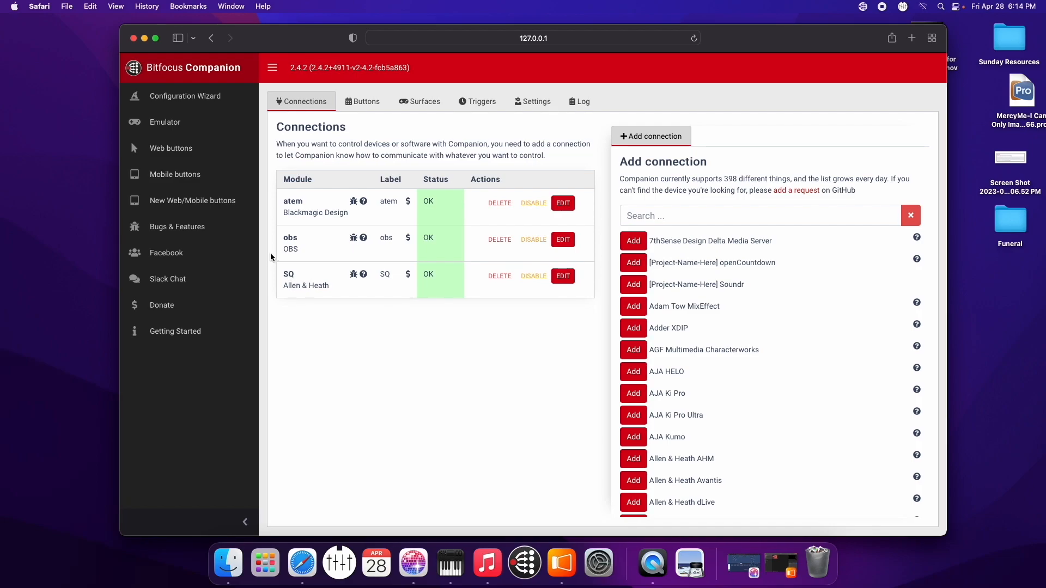
- Open the web buttons view, examine the SQ - 6 page there, and close the view
{"action": "left_click", "coordinate": [169, 148]}
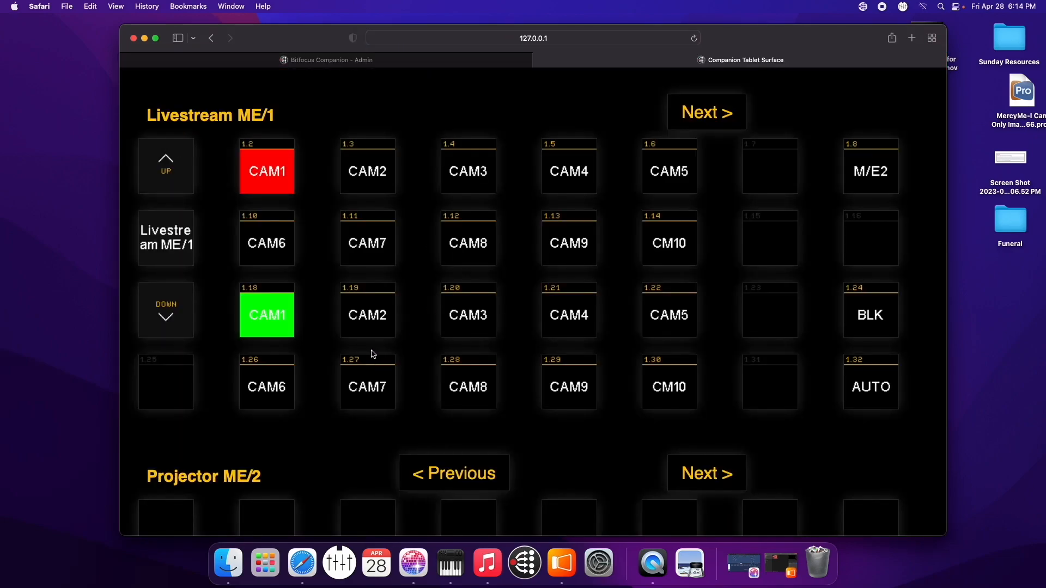
{"action": "scroll", "coordinate": [373, 354], "scroll_direction": "down", "scroll_amount": 15}
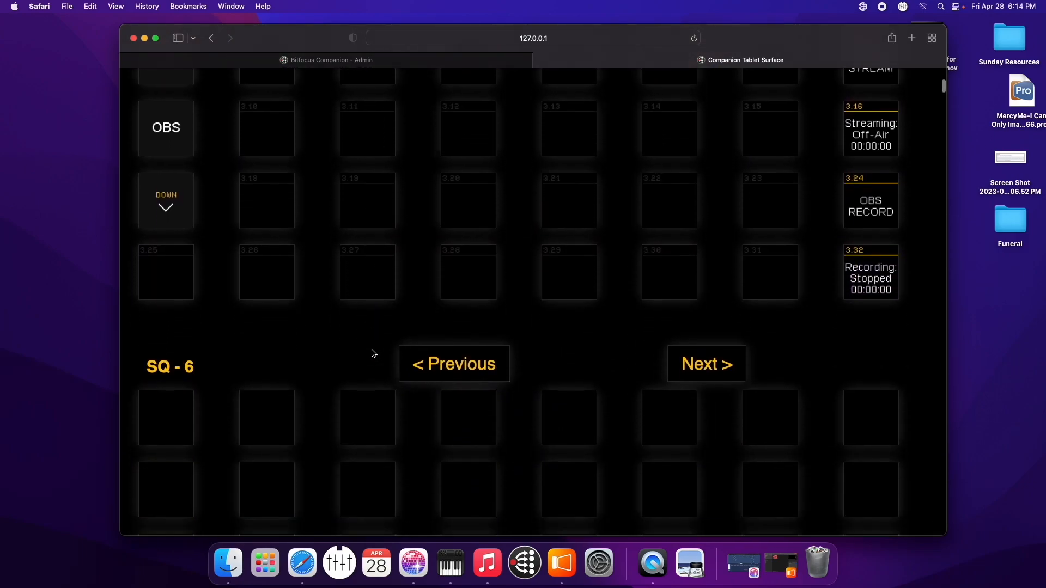
{"action": "scroll", "coordinate": [373, 354], "scroll_direction": "down", "scroll_amount": 5}
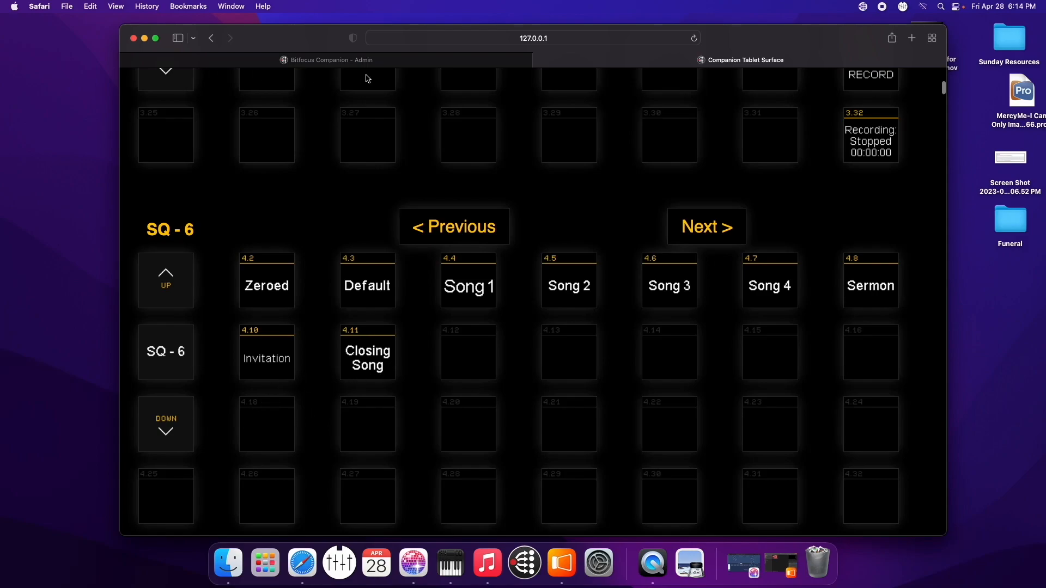
{"action": "left_click", "coordinate": [539, 66]}
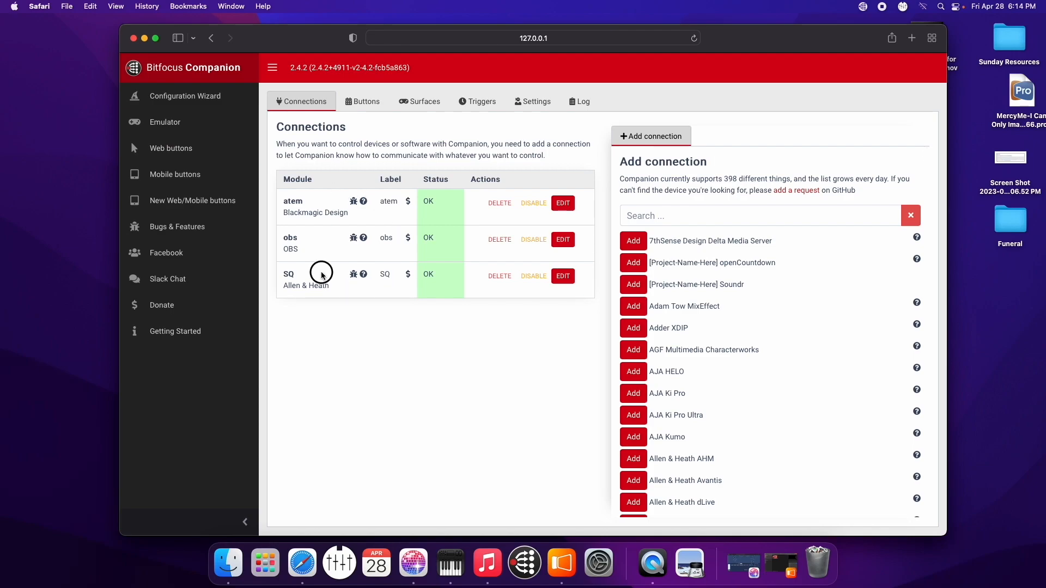
- Review the SQ - 6 button page, the connections, and the Allen & Heath SQ presets, including the Mute Mix - Group category
{"action": "left_click", "coordinate": [351, 102]}
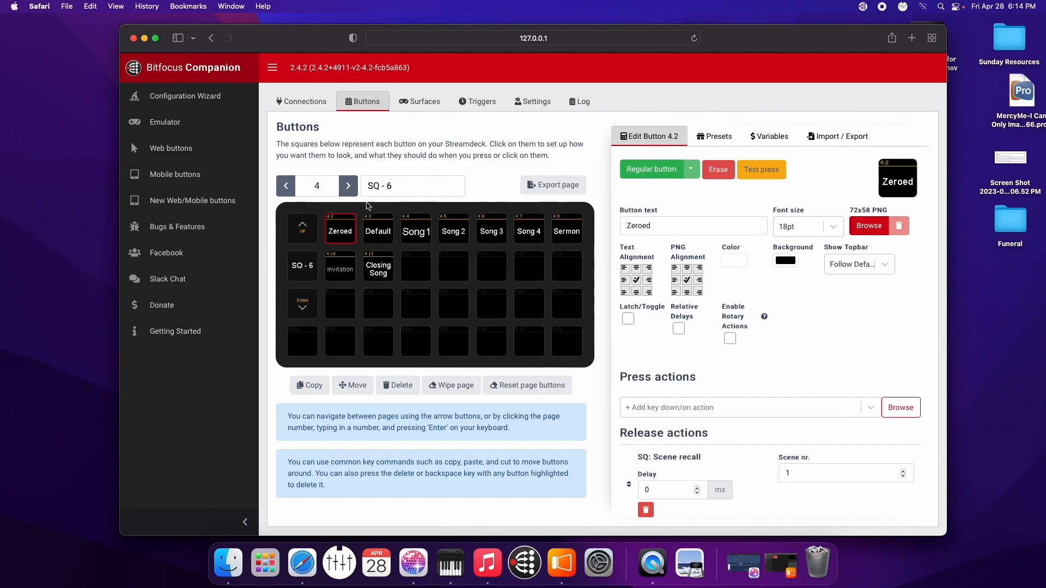
{"action": "left_click", "coordinate": [303, 101]}
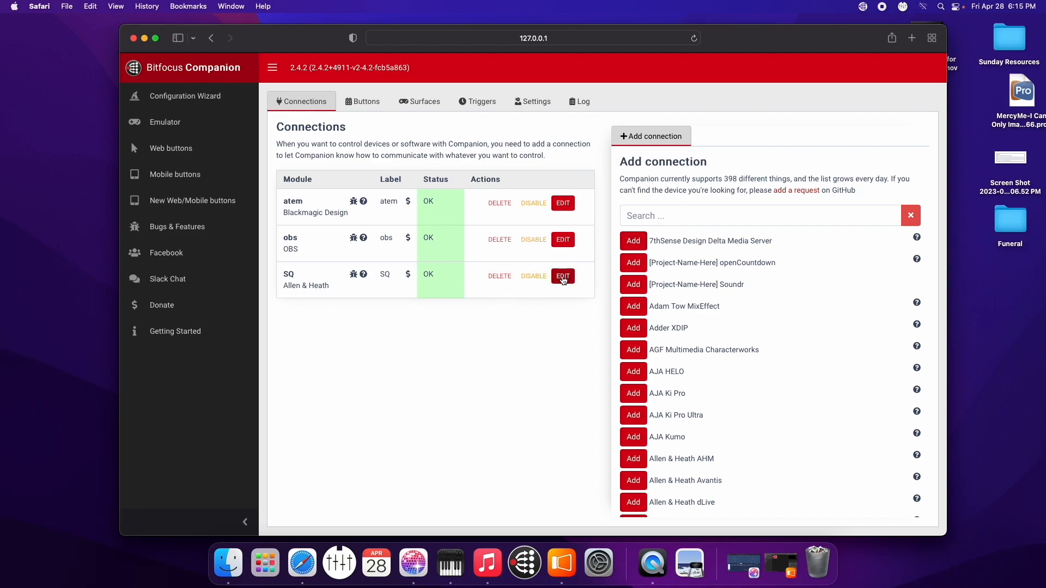
{"action": "left_click", "coordinate": [366, 103]}
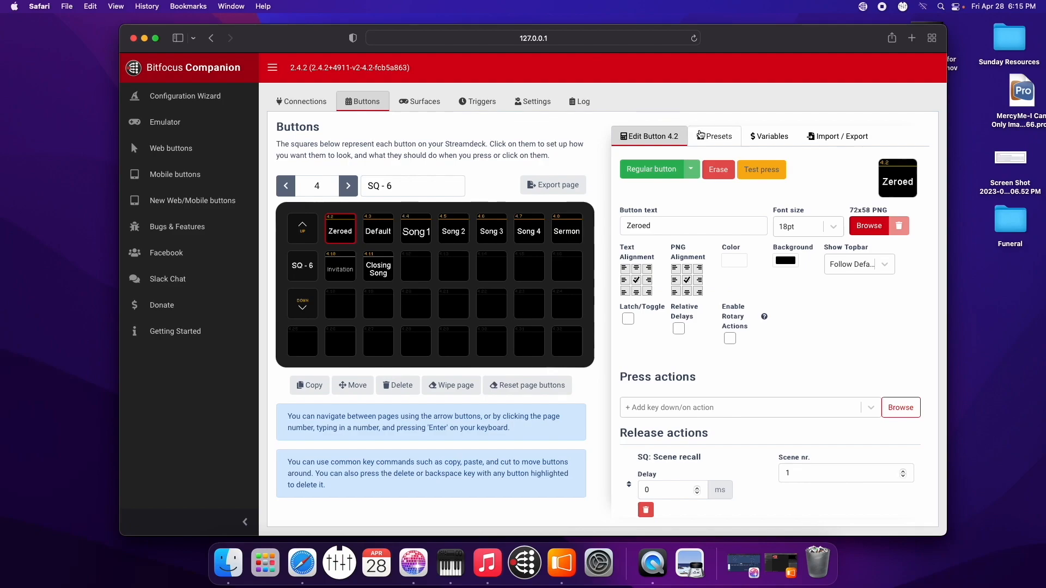
{"action": "left_click", "coordinate": [722, 137]}
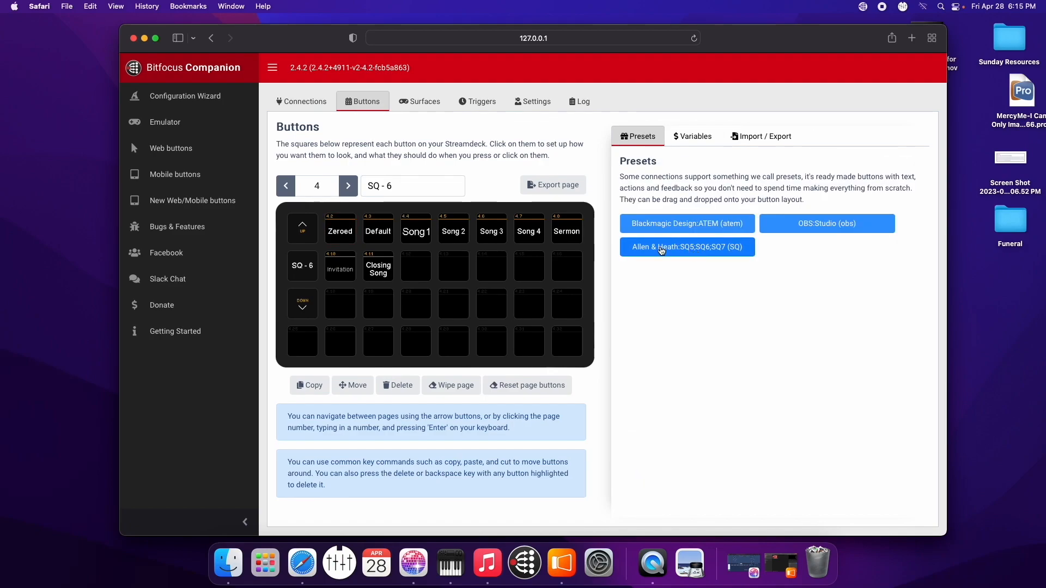
{"action": "left_click", "coordinate": [662, 249]}
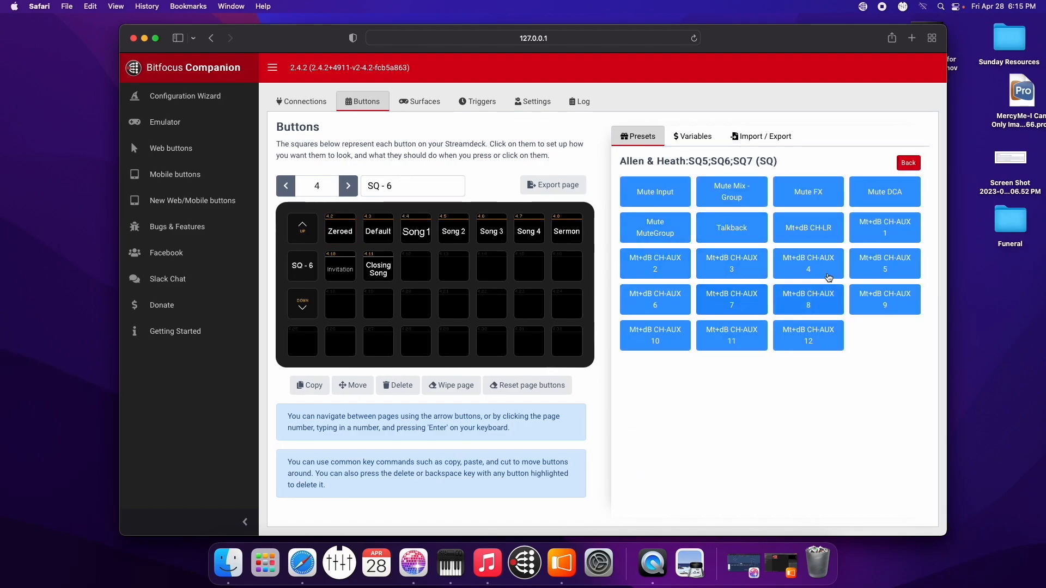
{"action": "left_click", "coordinate": [731, 192]}
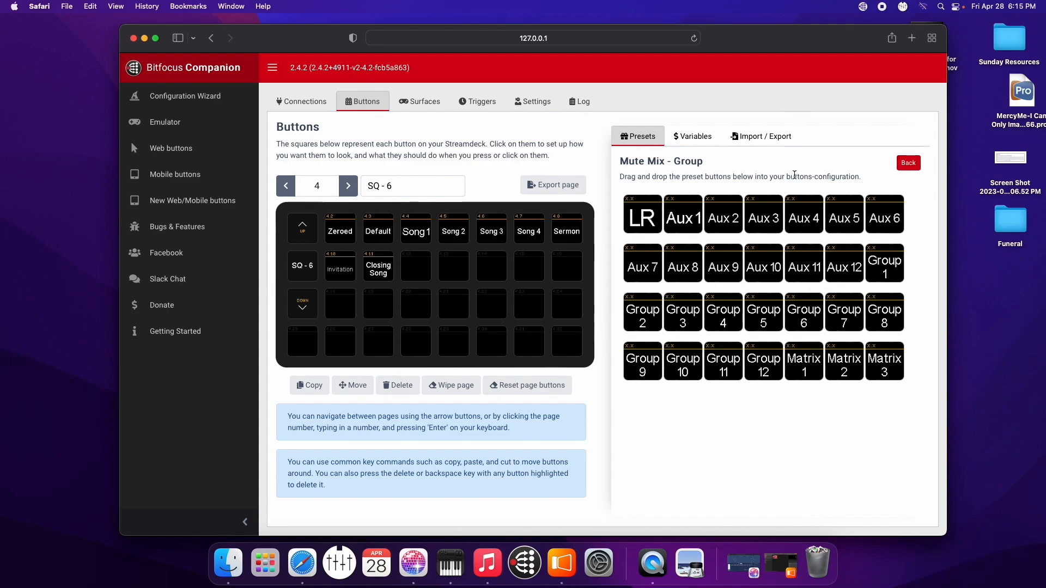
{"action": "left_click", "coordinate": [905, 163]}
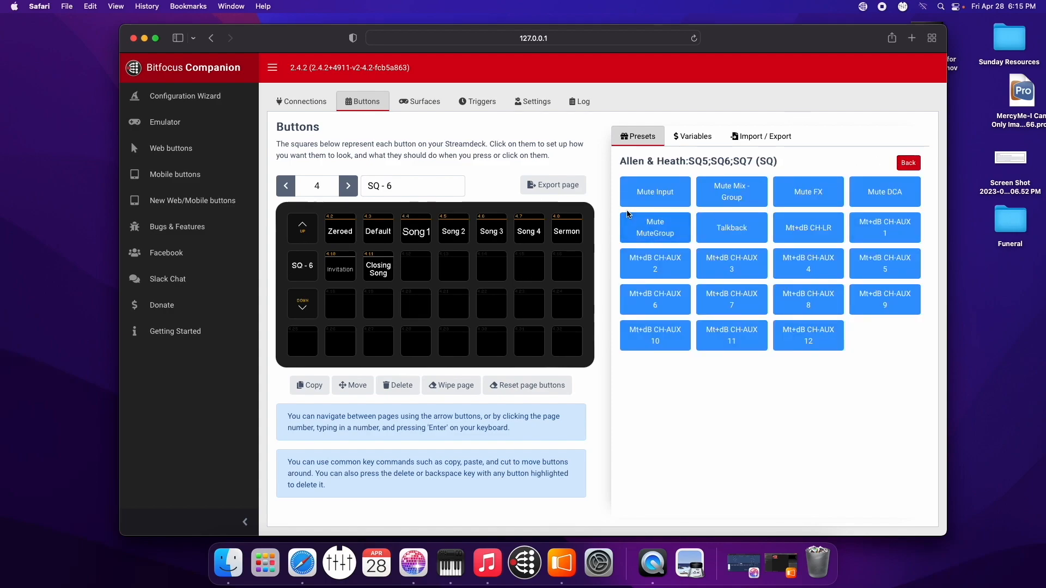
- Reopen the web buttons view, look through its button pages from Livestream ME/1 onward, and close it
{"action": "left_click", "coordinate": [193, 158]}
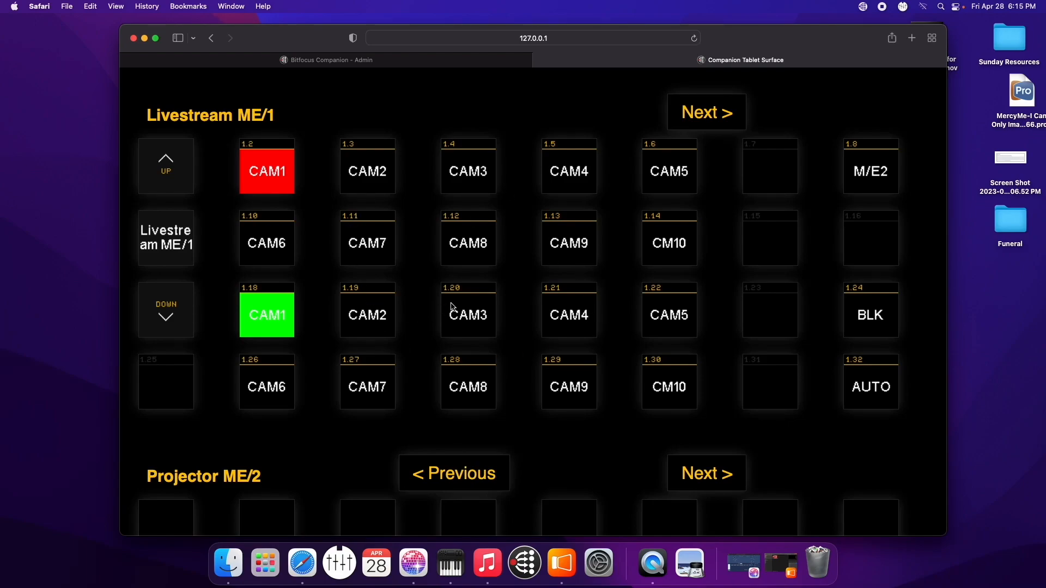
{"action": "scroll", "coordinate": [452, 307], "scroll_direction": "down", "scroll_amount": 12}
{"action": "scroll", "coordinate": [456, 305], "scroll_direction": "up", "scroll_amount": 13}
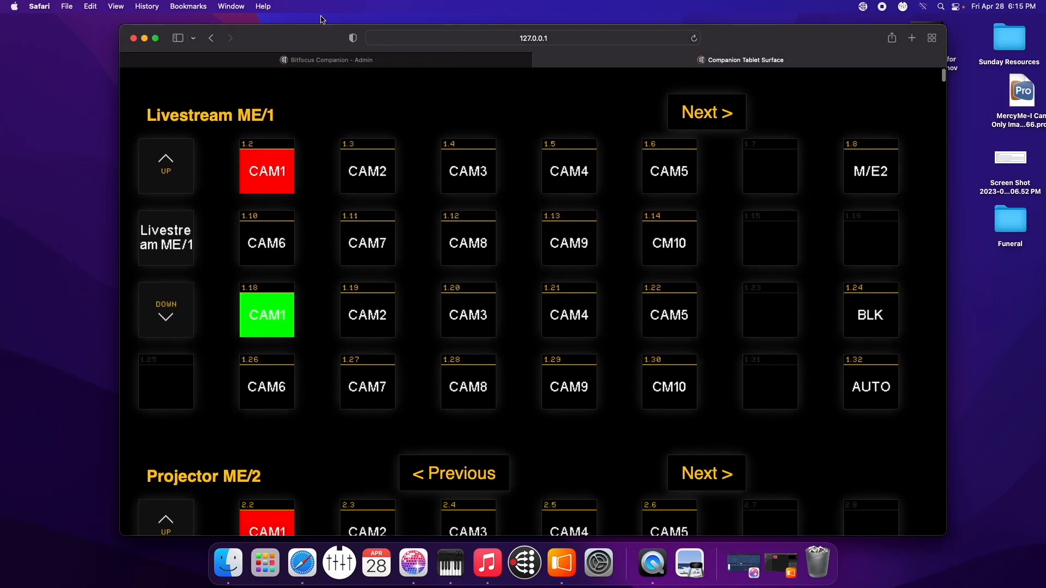
{"action": "left_click", "coordinate": [541, 61]}
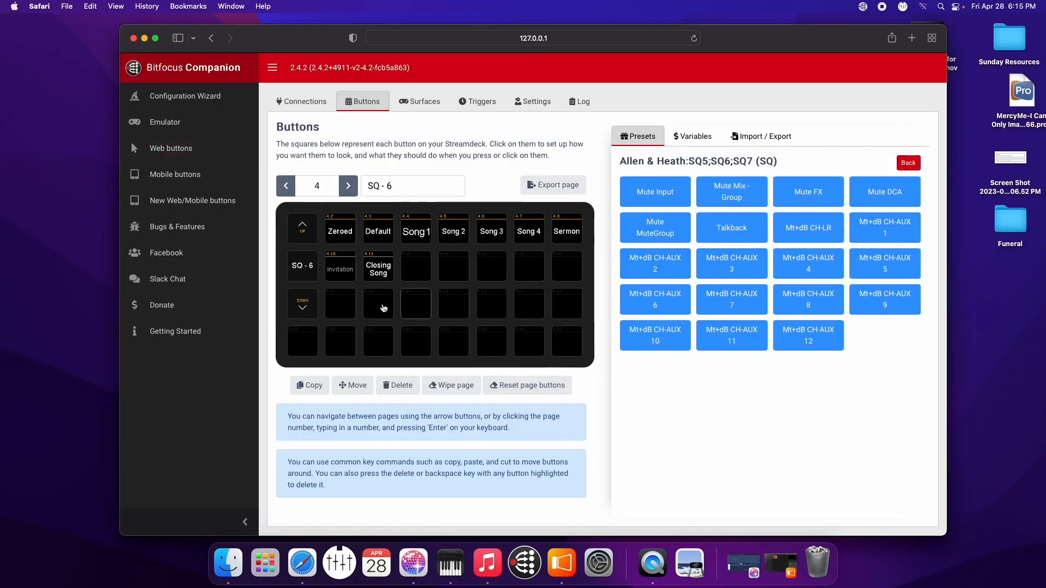
- Show the Companion connections list and switch to ProPresenter
{"action": "left_click", "coordinate": [305, 102]}
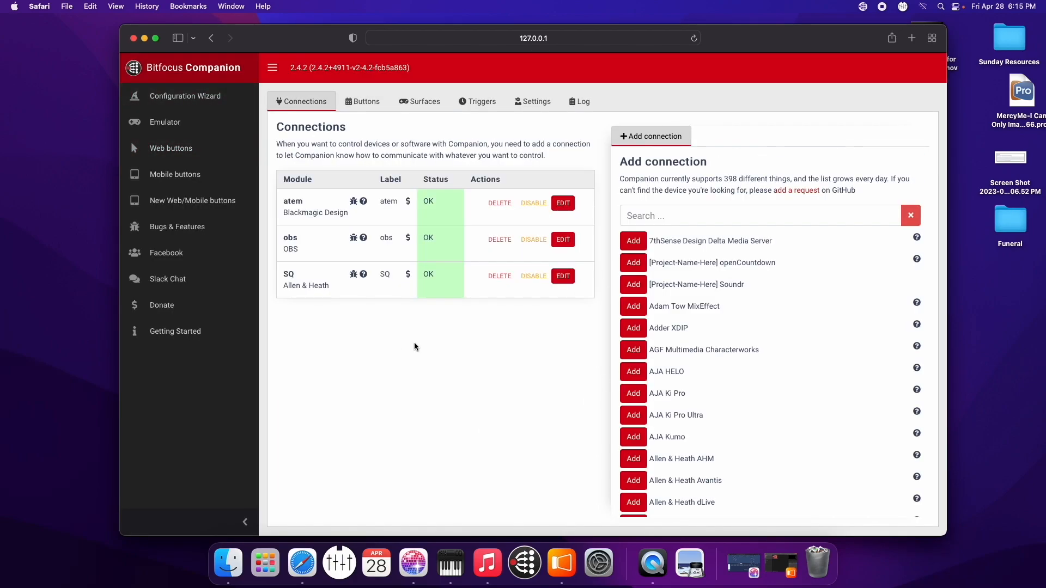
{"action": "left_click", "coordinate": [560, 566]}
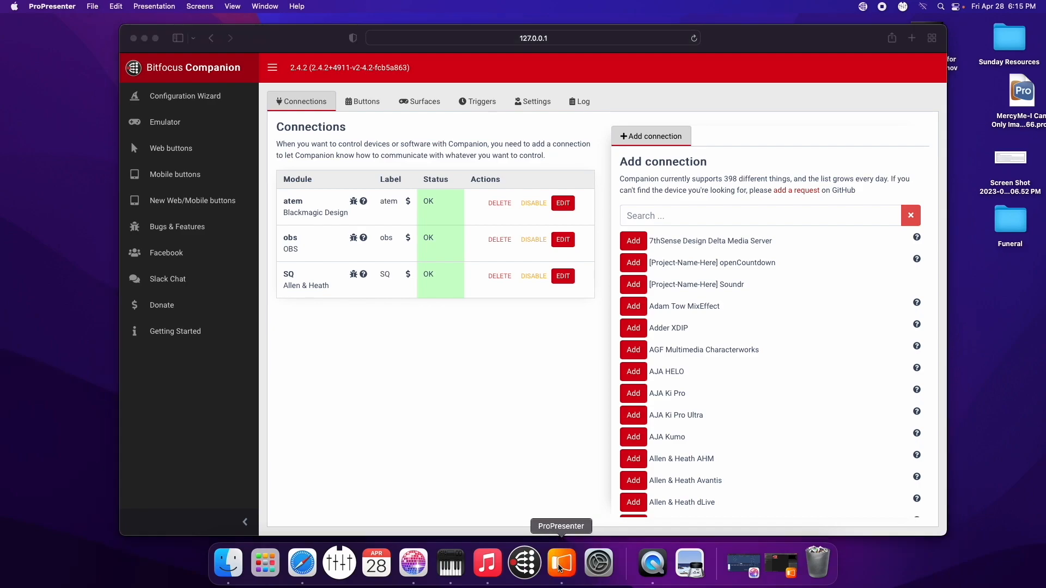
- Minimize the Companion browser window and bring up the ProPresenter window
{"action": "left_click", "coordinate": [144, 38]}
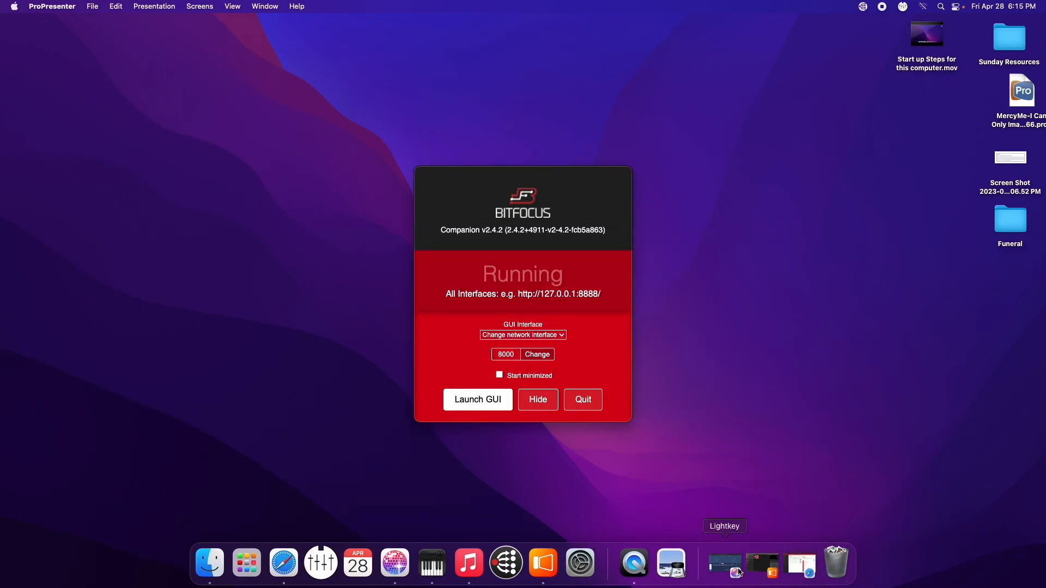
{"action": "left_click", "coordinate": [756, 562]}
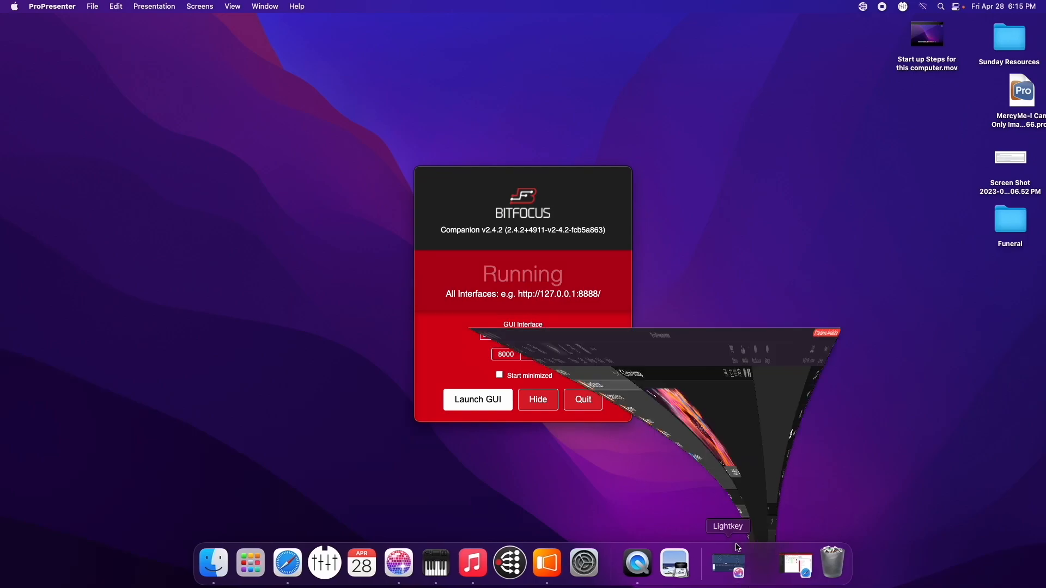
{"action": "left_click_drag", "start_coordinate": [137, 43], "coordinate": [124, 21]}
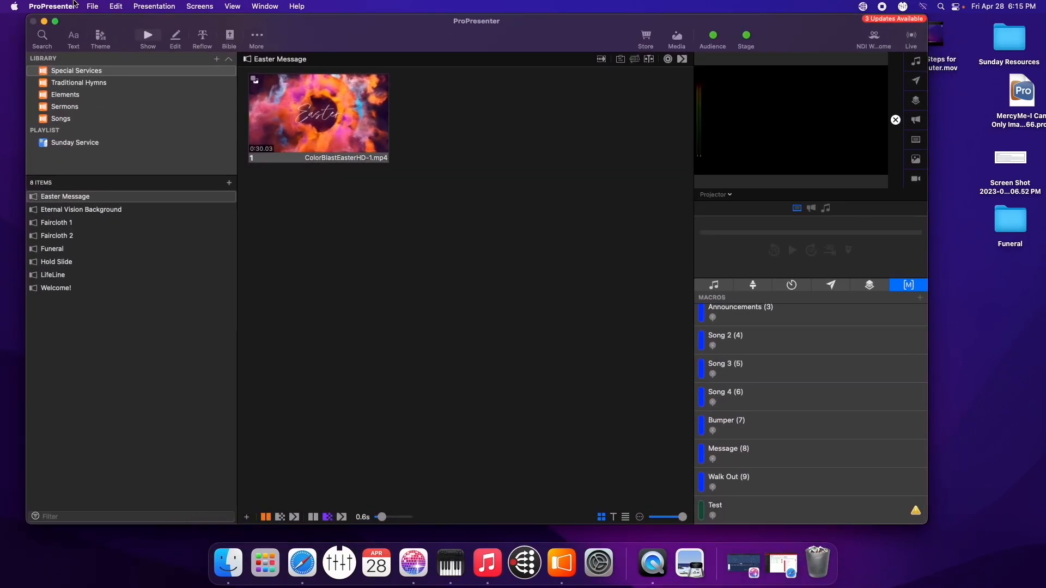
- Add a RossTalk device in ProPresenter's Devices preferences
{"action": "left_click", "coordinate": [52, 6]}
{"action": "mouse_move", "coordinate": [56, 55]}
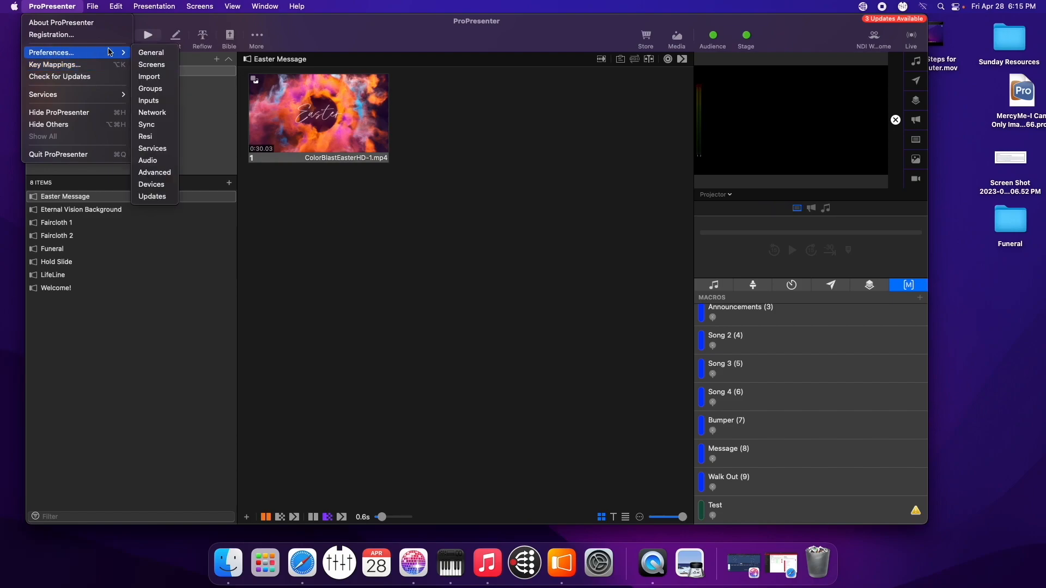
{"action": "left_click", "coordinate": [163, 184]}
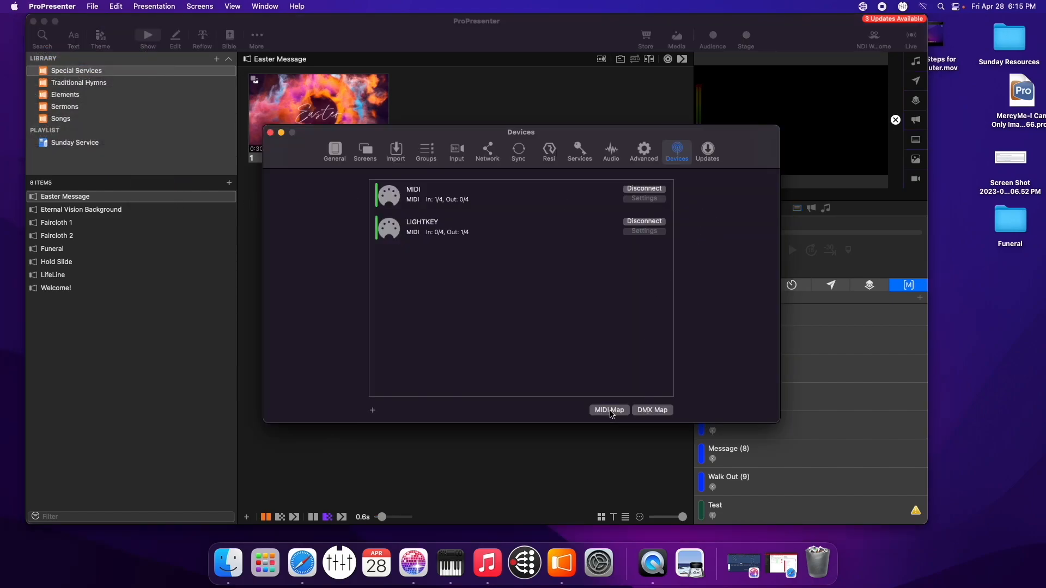
{"action": "left_click", "coordinate": [373, 412]}
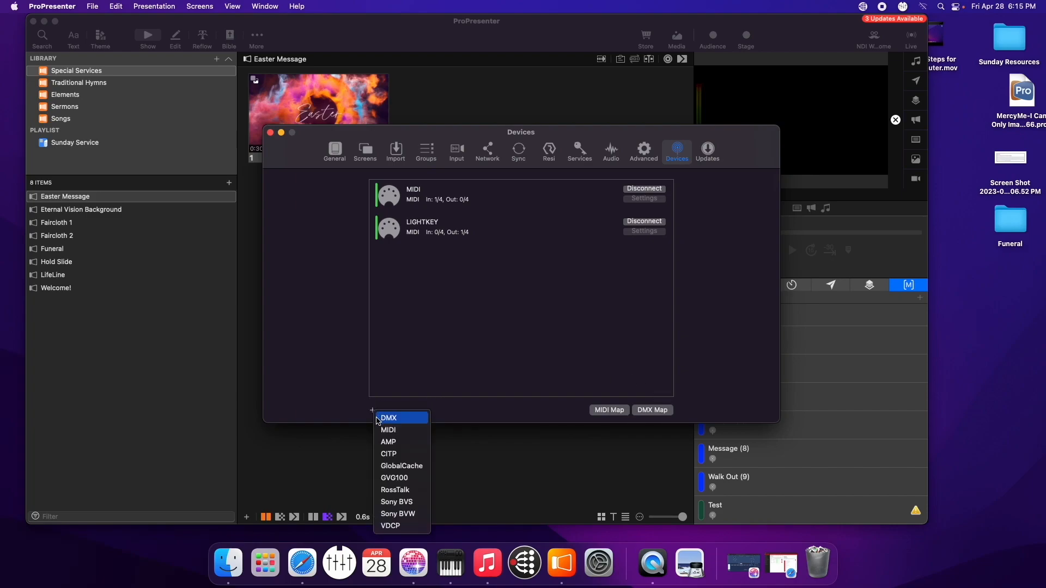
{"action": "left_click", "coordinate": [395, 490]}
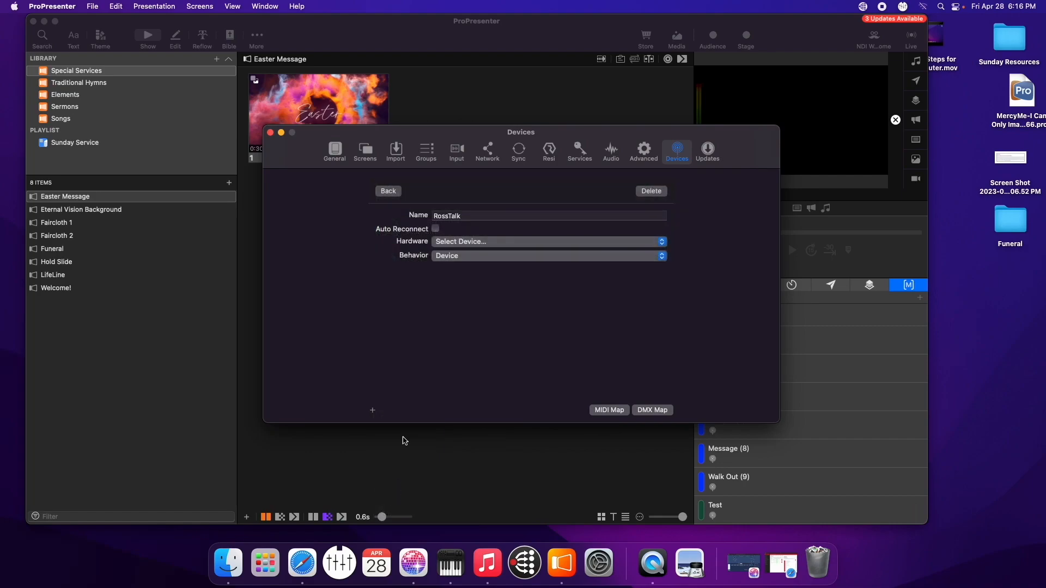
- Rename the RossTalk device as Companion App and enable Auto Reconnect
{"action": "left_click", "coordinate": [472, 216]}
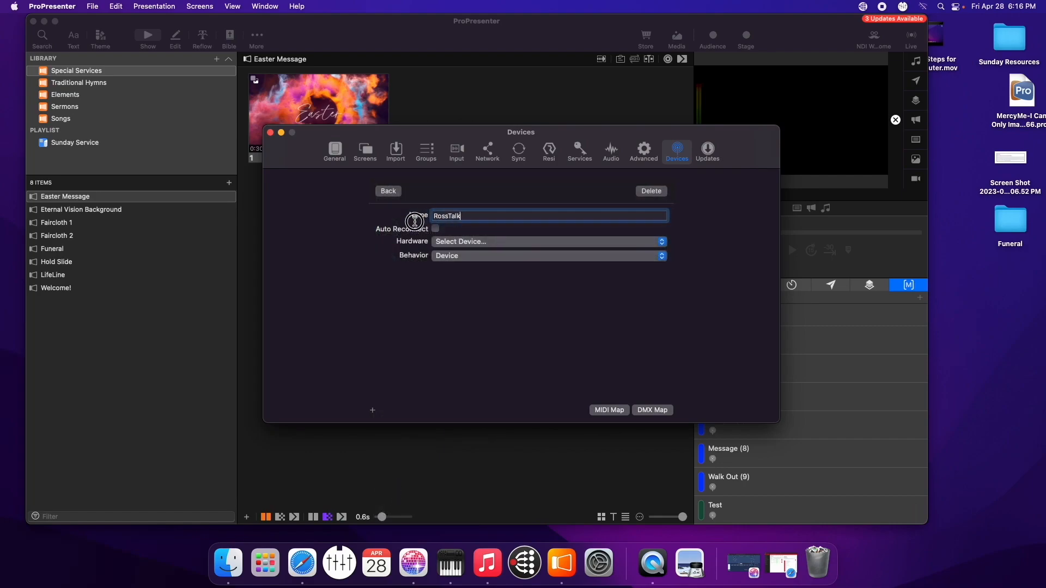
{"action": "double_click", "coordinate": [442, 217]}
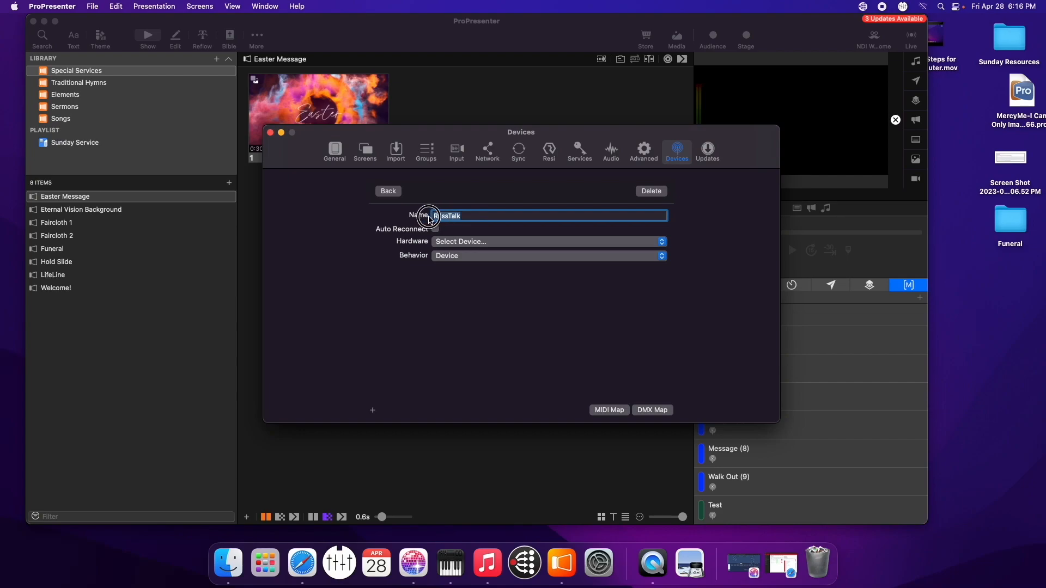
{"action": "type", "text": "Companion App"}
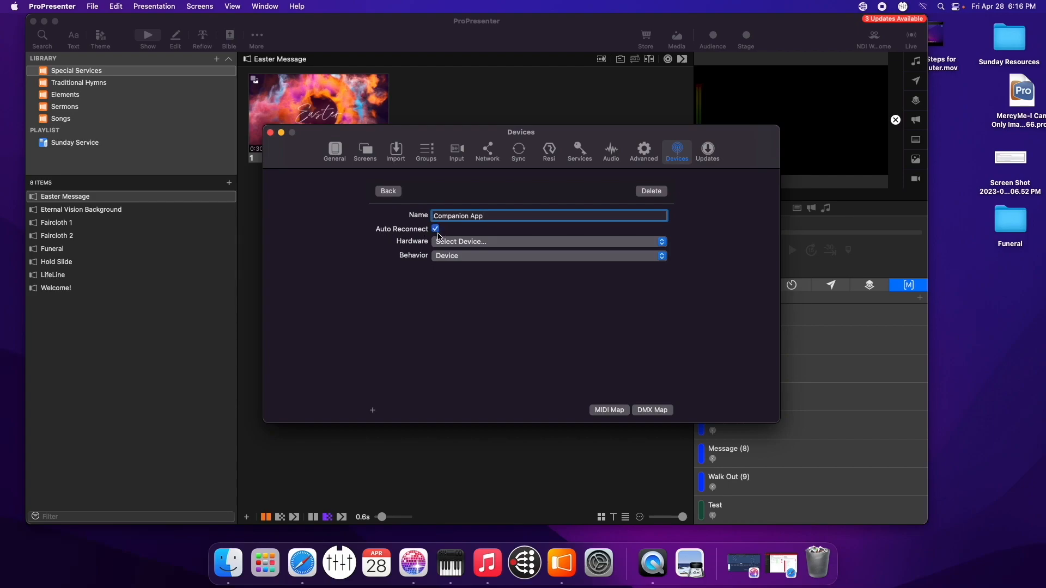
- Set the Companion App device's hardware to Network (TCP) and its behavior to Controller
{"action": "left_click", "coordinate": [662, 243]}
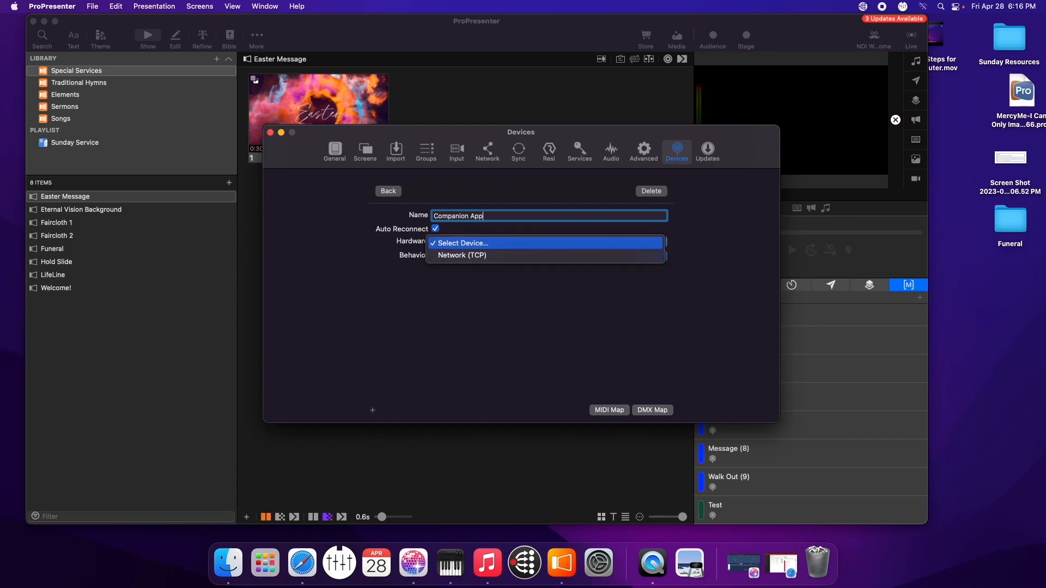
{"action": "left_click", "coordinate": [489, 256]}
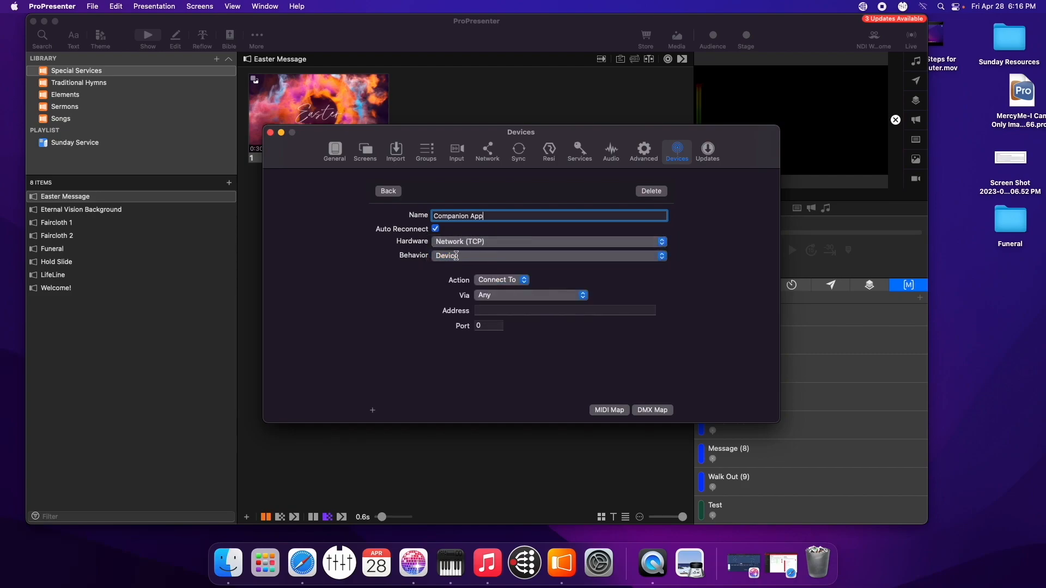
{"action": "left_click", "coordinate": [511, 256]}
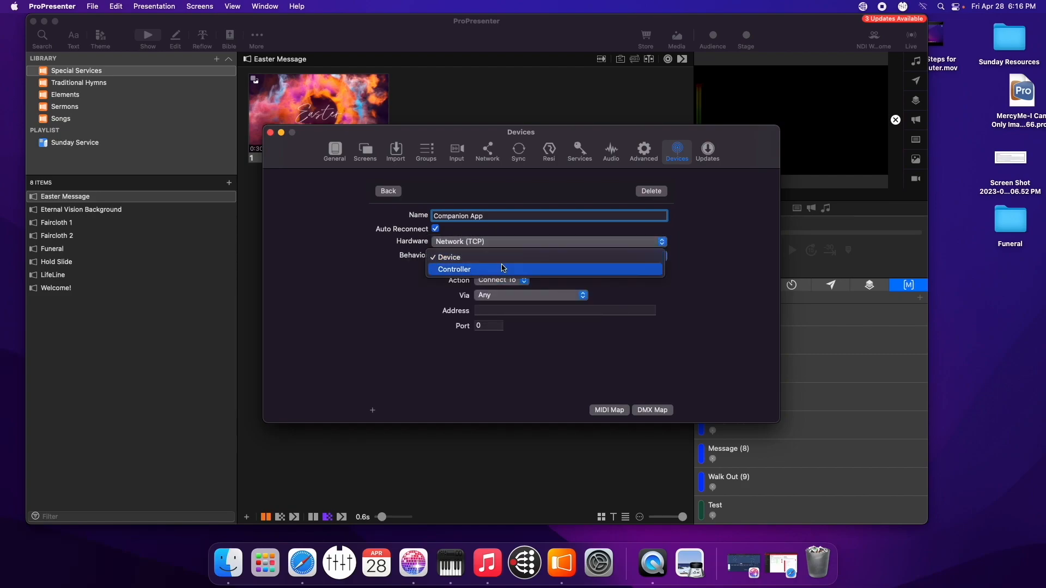
{"action": "left_click", "coordinate": [502, 268]}
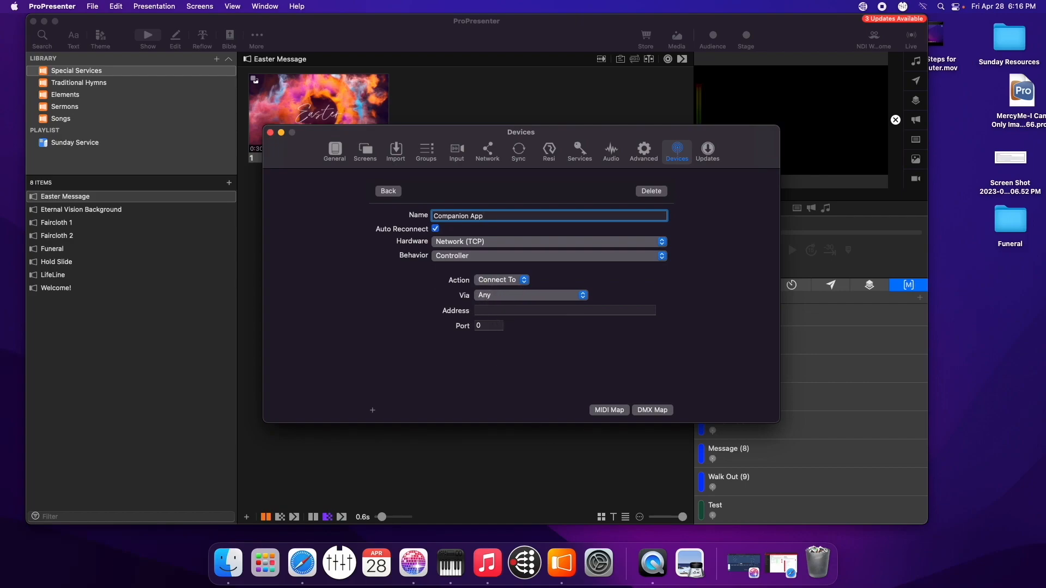
- Bring back the Companion windows, rearrange them around ProPresenter, and copy the IP address 127.0.0.1 from the Companion launcher
{"action": "left_click", "coordinate": [781, 566]}
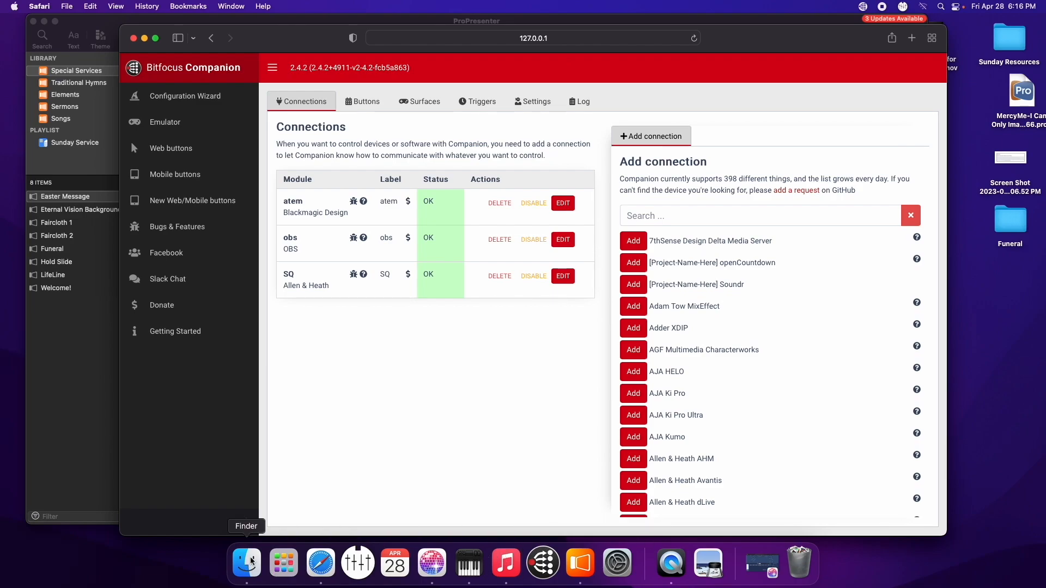
{"action": "left_click_drag", "start_coordinate": [276, 36], "coordinate": [287, 164]}
{"action": "left_click", "coordinate": [306, 24]}
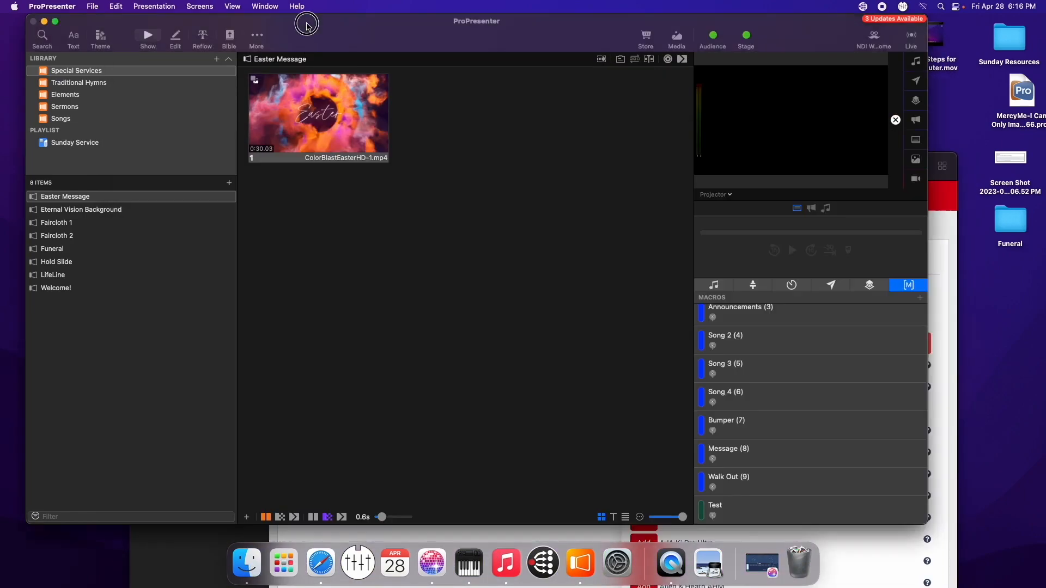
{"action": "left_click_drag", "start_coordinate": [307, 24], "coordinate": [366, 270]}
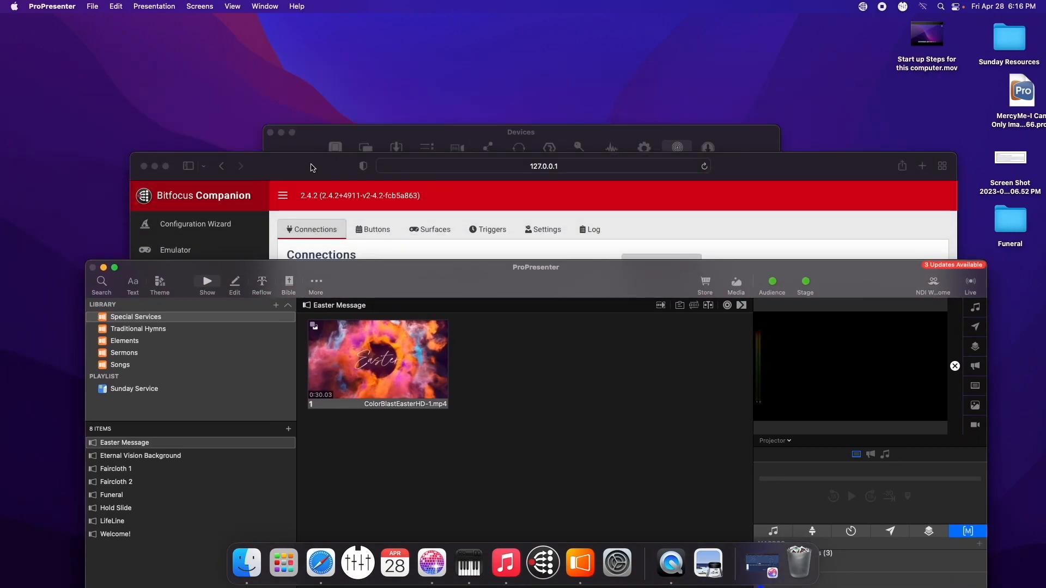
{"action": "left_click_drag", "start_coordinate": [312, 167], "coordinate": [308, 44]}
{"action": "left_click", "coordinate": [551, 565]}
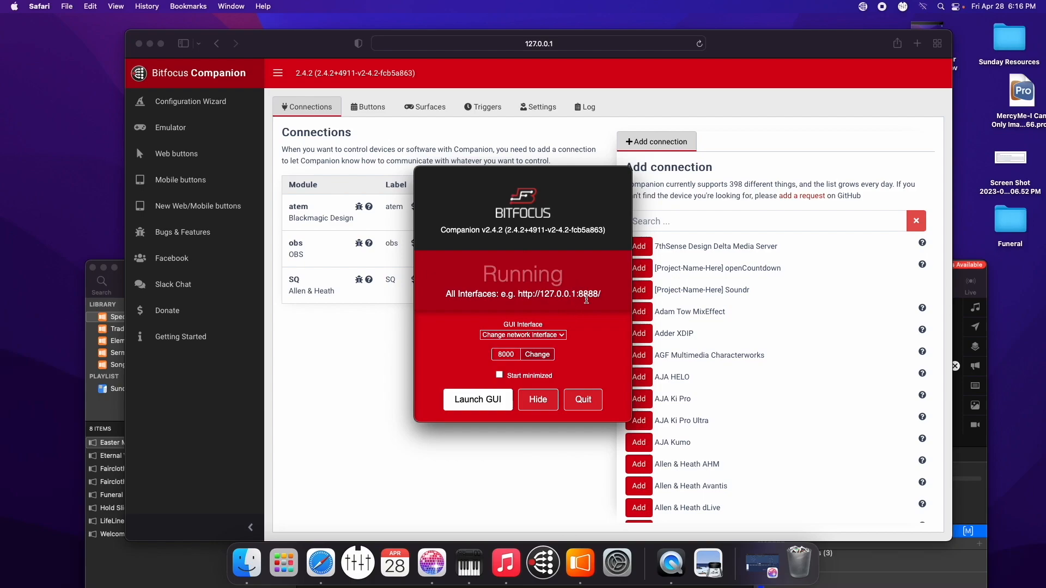
{"action": "left_click_drag", "start_coordinate": [576, 294], "coordinate": [542, 298]}
{"action": "key", "text": "super+c"}
- Return to ProPresenter's Devices preferences and set the Companion App device's address to 127.0.0.1
{"action": "left_click", "coordinate": [117, 290]}
{"action": "left_click_drag", "start_coordinate": [518, 290], "coordinate": [467, 80]}
{"action": "left_click", "coordinate": [93, 7]}
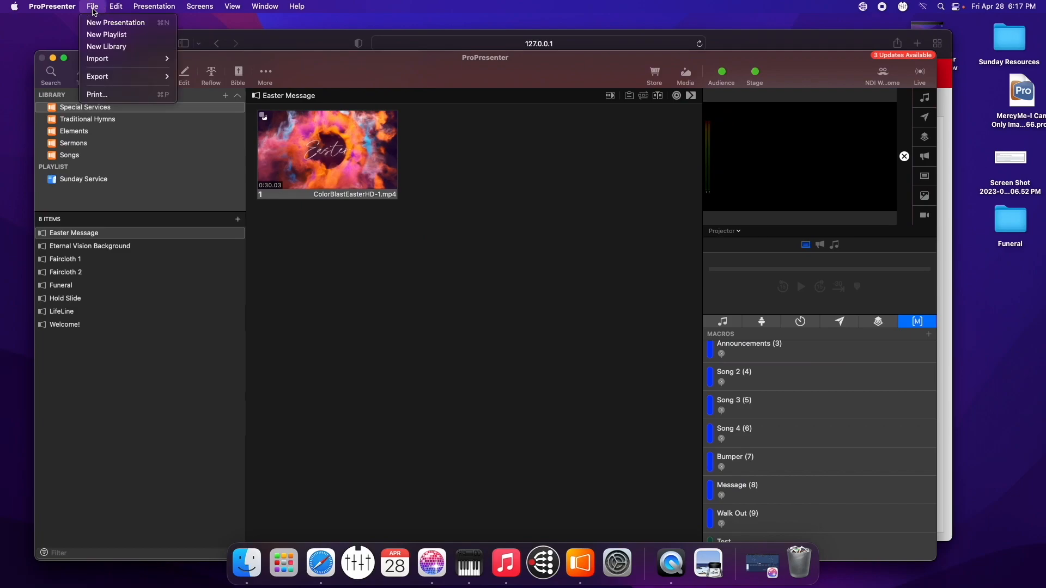
{"action": "mouse_move", "coordinate": [53, 11]}
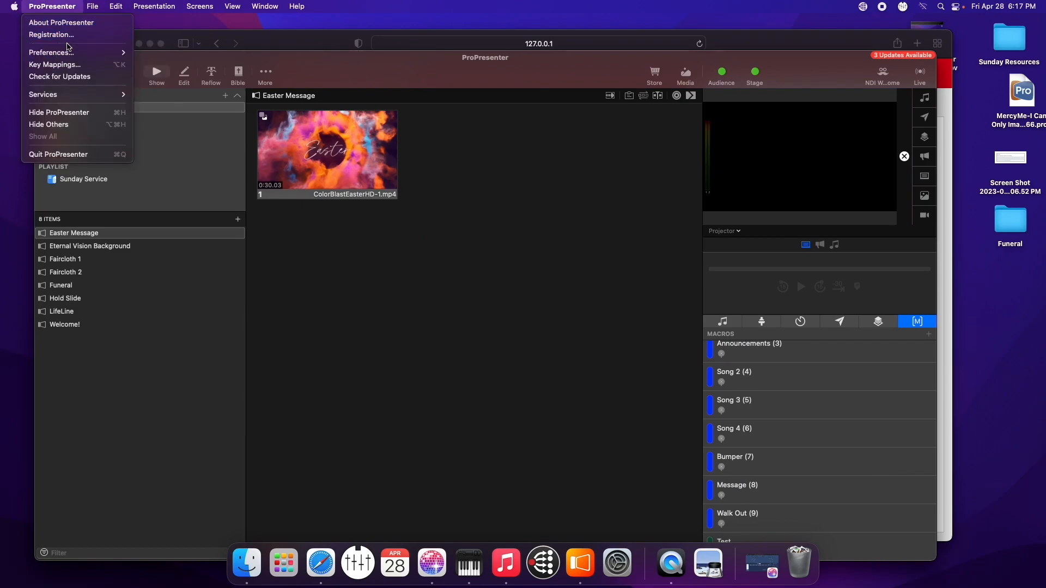
{"action": "mouse_move", "coordinate": [60, 53]}
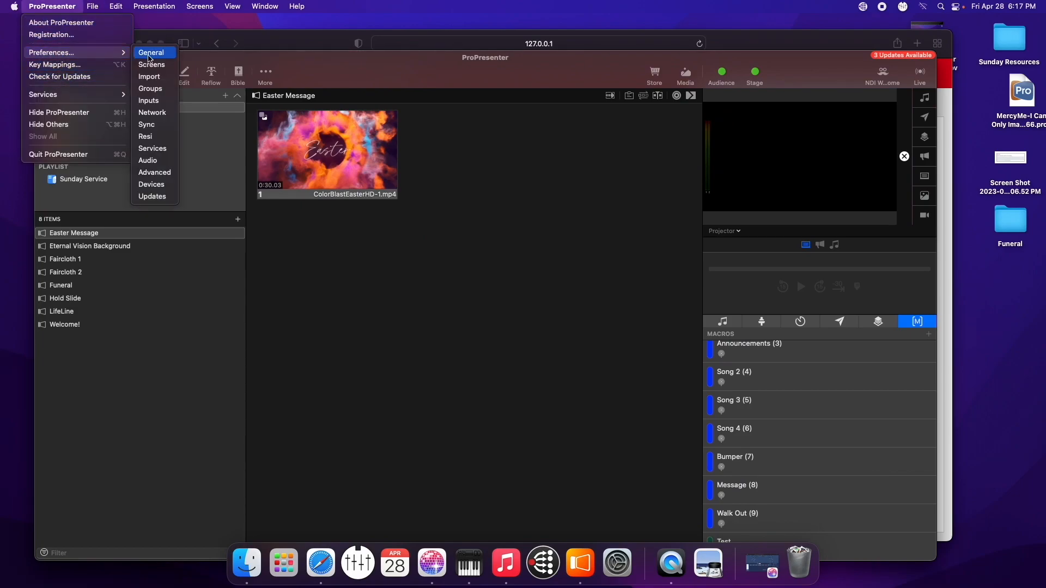
{"action": "left_click", "coordinate": [155, 185]}
{"action": "left_click", "coordinate": [505, 312]}
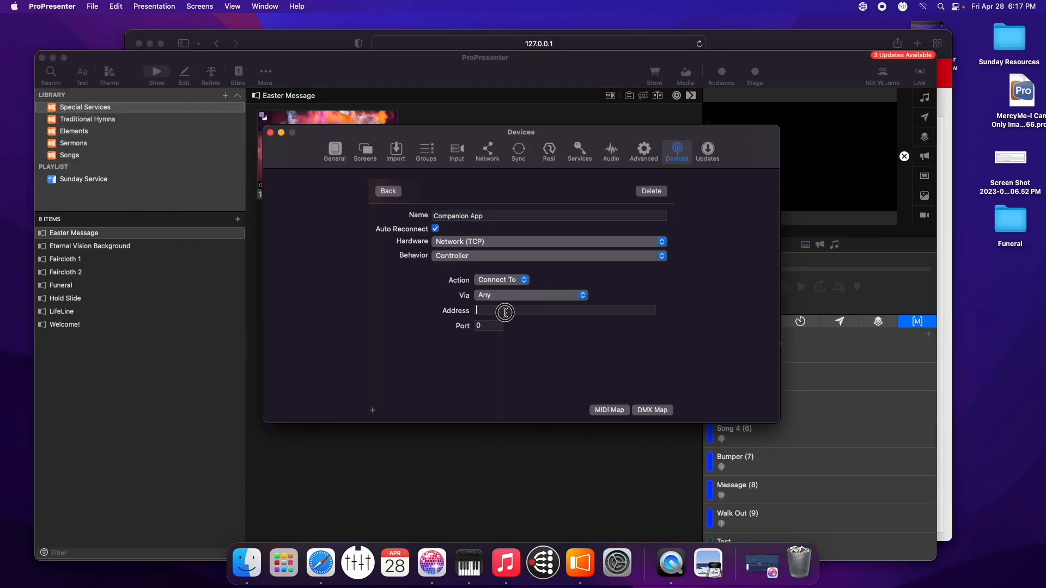
{"action": "key", "text": "super+v"}
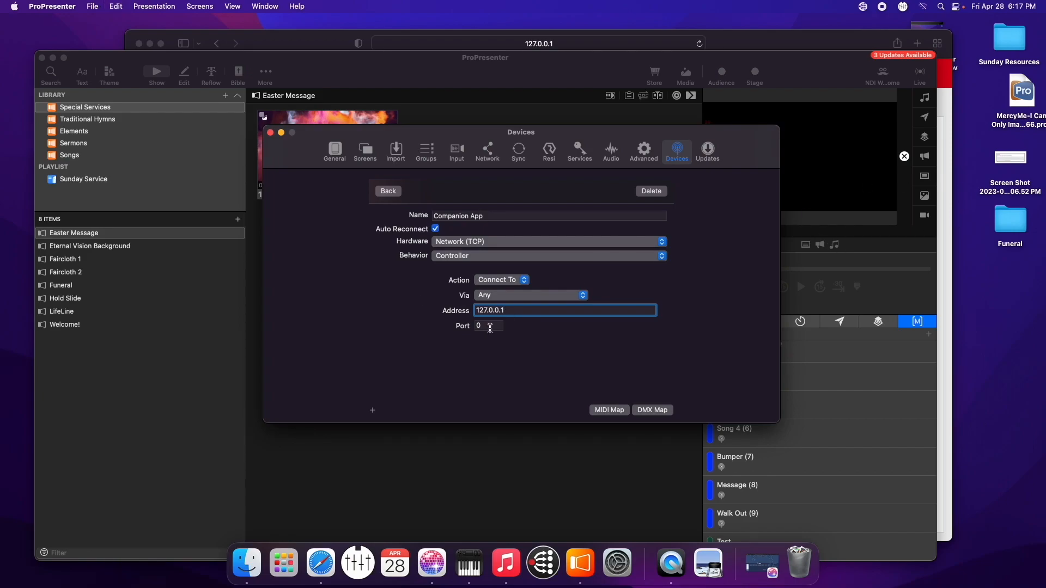
- Switch to the Companion browser page and check its full web address for the port
{"action": "left_click", "coordinate": [950, 173]}
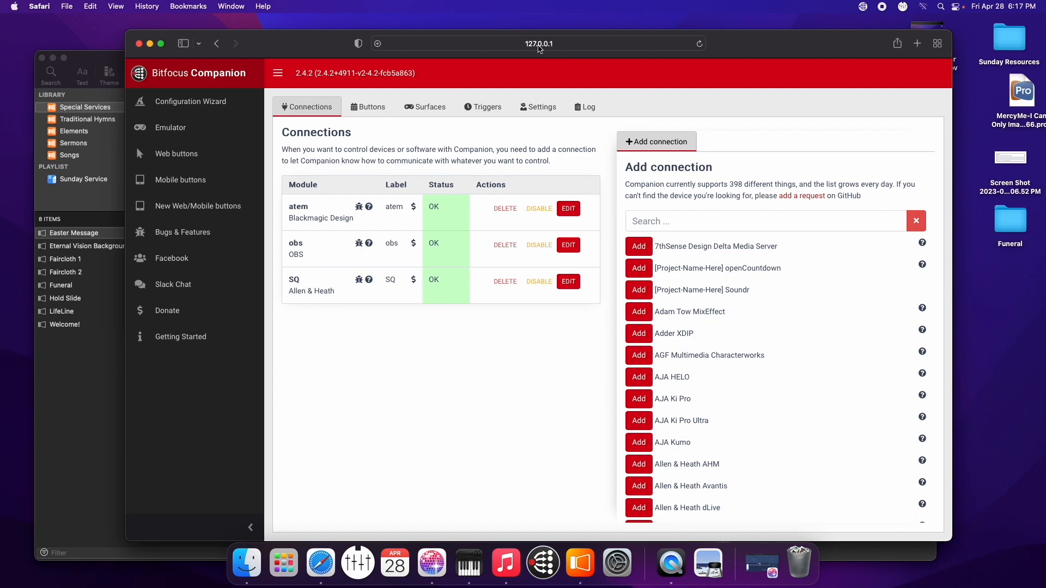
{"action": "left_click", "coordinate": [539, 45]}
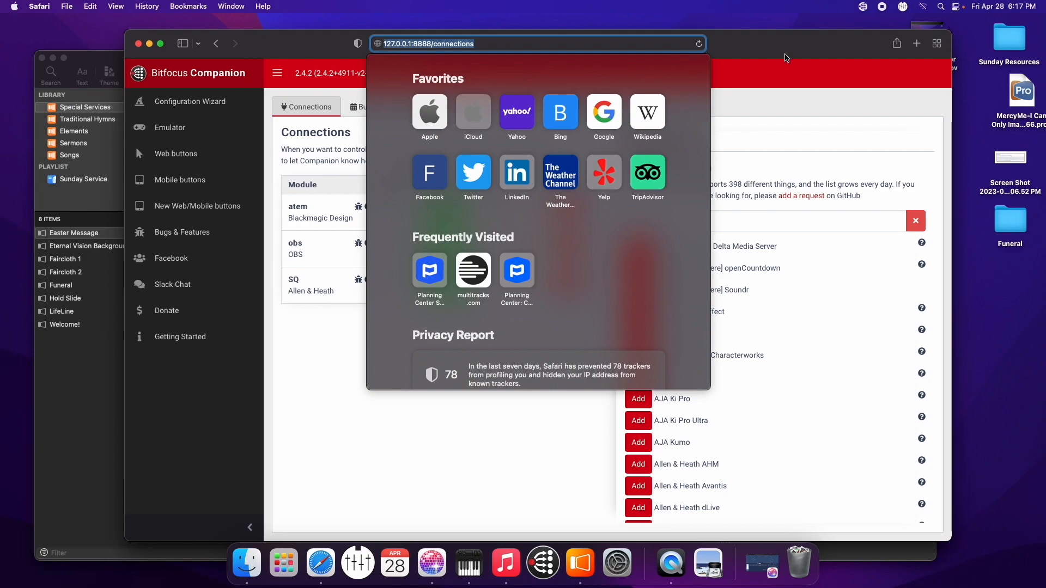
{"action": "left_click", "coordinate": [788, 66]}
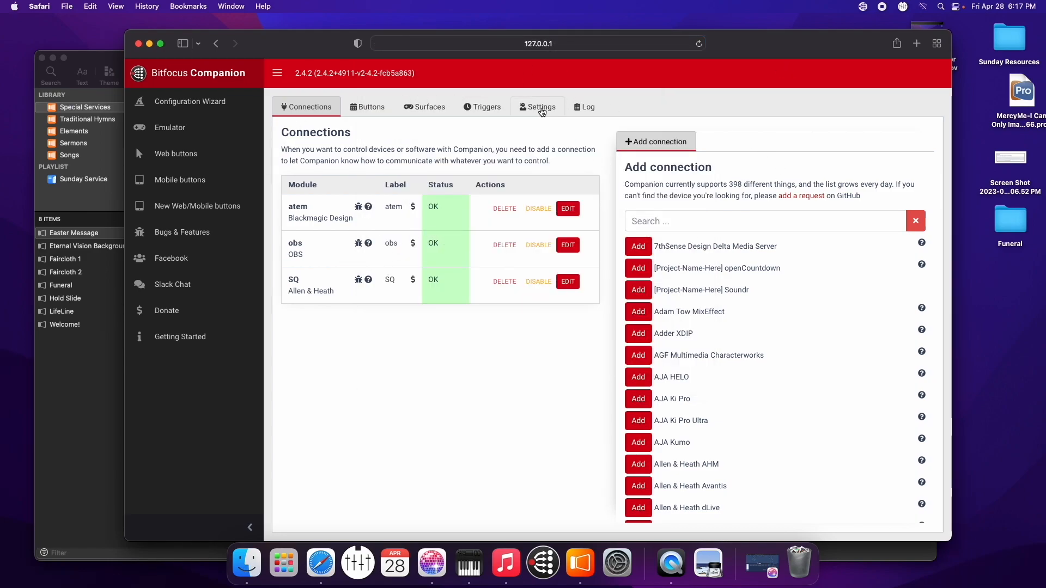
- Examine Companion's settings for the RossTalk listener and the port used for RossTalk remote control
{"action": "left_click", "coordinate": [541, 109]}
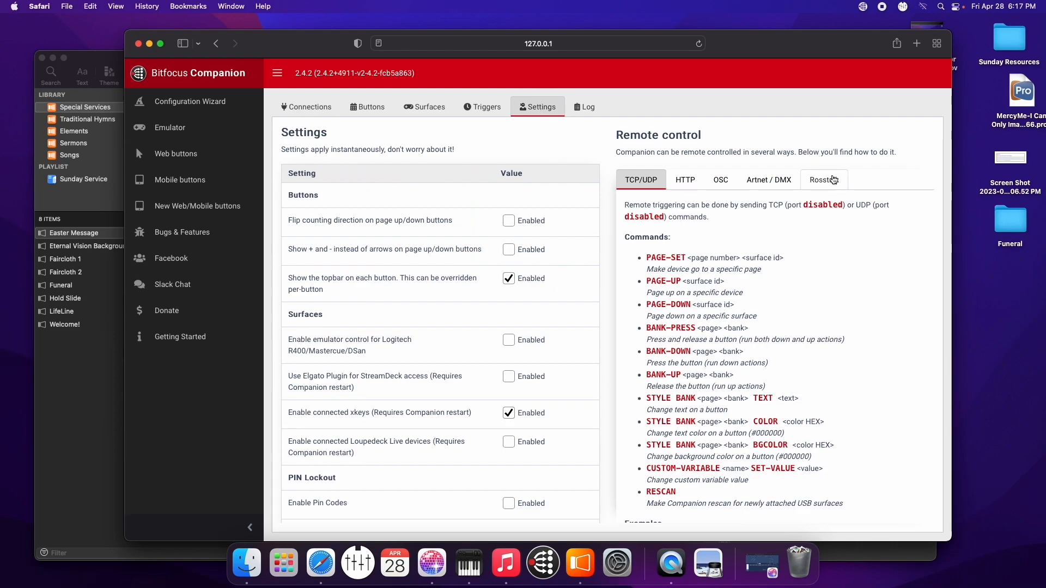
{"action": "scroll", "coordinate": [489, 258], "scroll_direction": "down", "scroll_amount": 5}
{"action": "scroll", "coordinate": [487, 257], "scroll_direction": "down", "scroll_amount": 7}
{"action": "scroll", "coordinate": [487, 257], "scroll_direction": "down", "scroll_amount": 5}
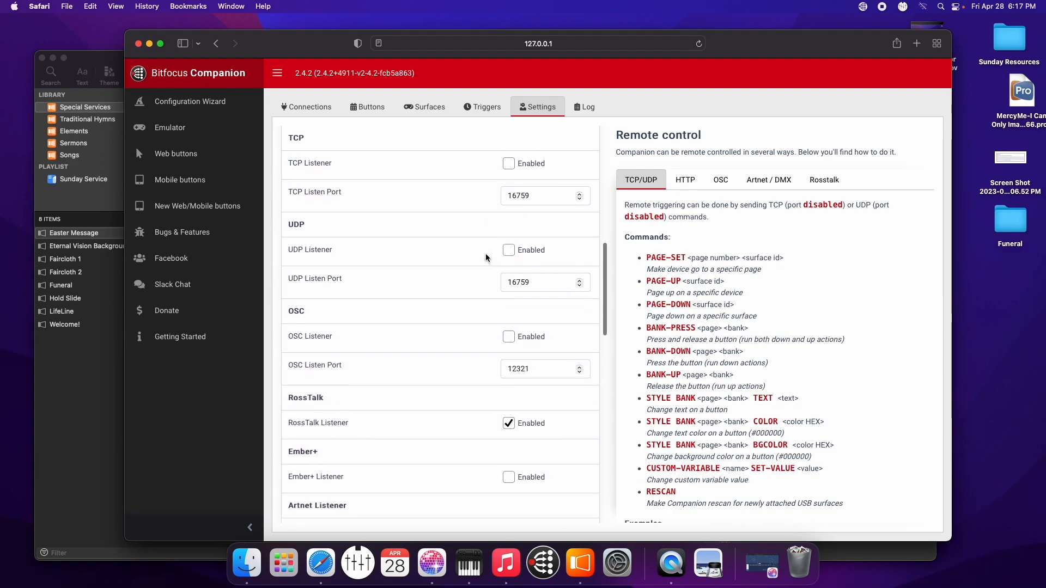
{"action": "scroll", "coordinate": [487, 258], "scroll_direction": "down", "scroll_amount": 3}
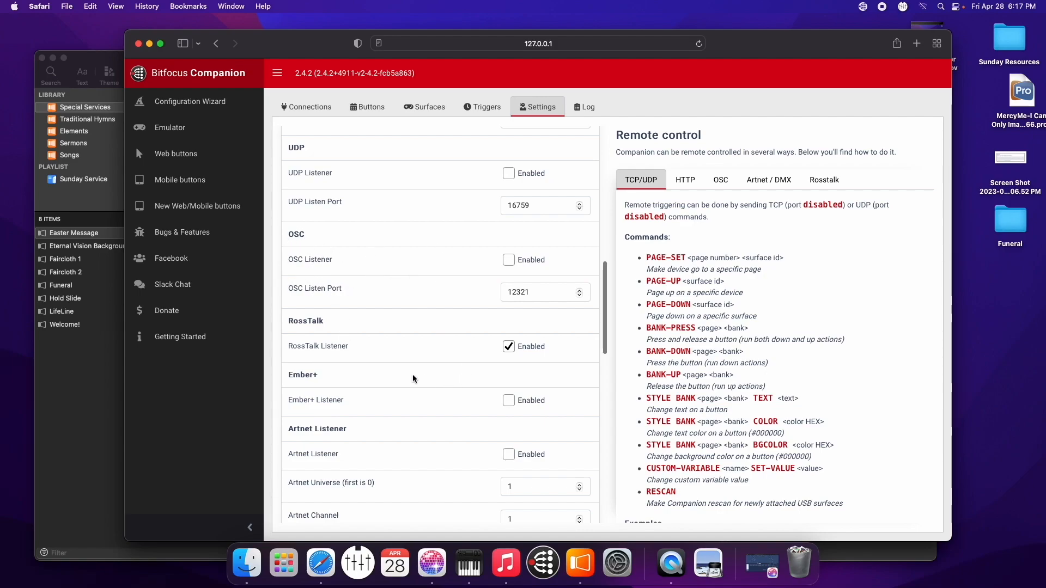
{"action": "scroll", "coordinate": [542, 143], "scroll_direction": "up", "scroll_amount": 10}
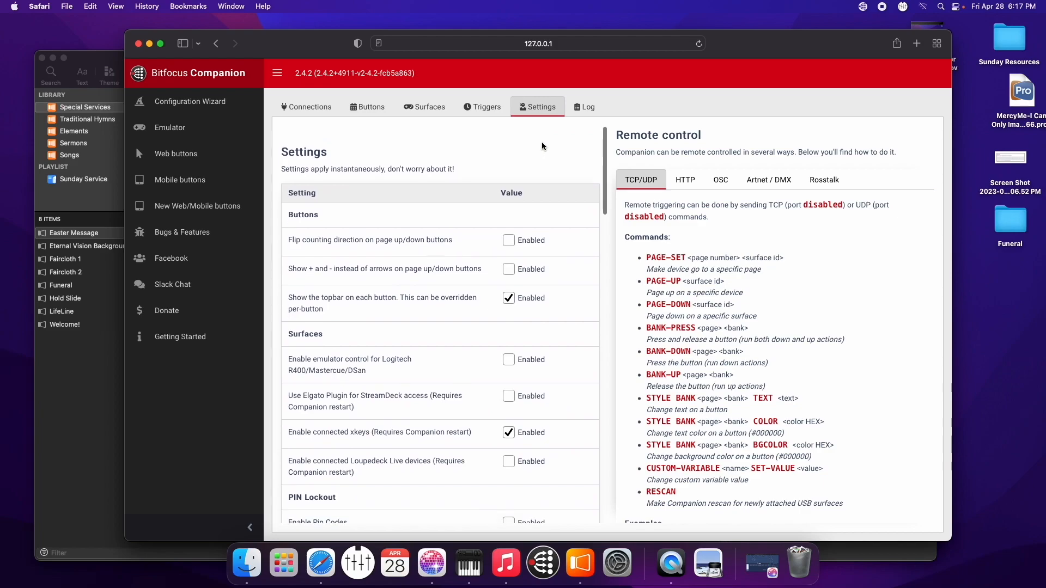
{"action": "left_click", "coordinate": [828, 184]}
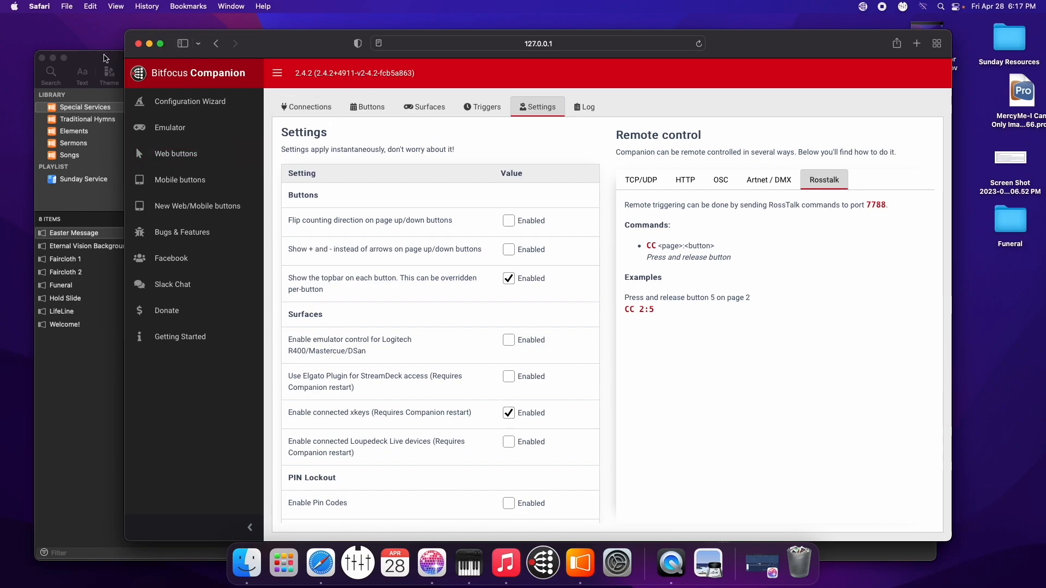
- Switch back to ProPresenter's Devices preferences, set the Companion App device's port to 7788, and compare it with Companion's Rosstalk settings
{"action": "left_click", "coordinate": [105, 59]}
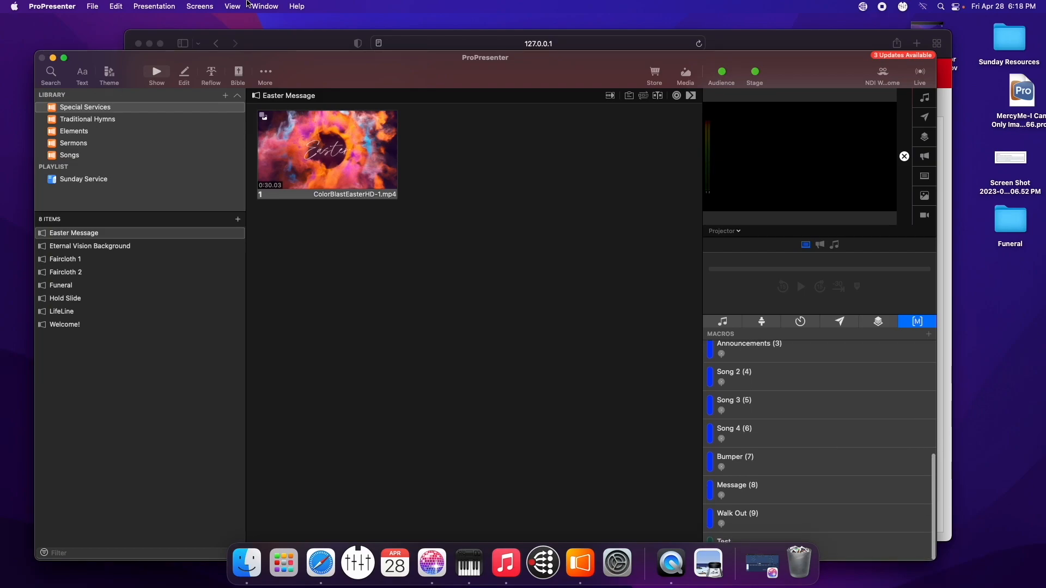
{"action": "left_click", "coordinate": [52, 6]}
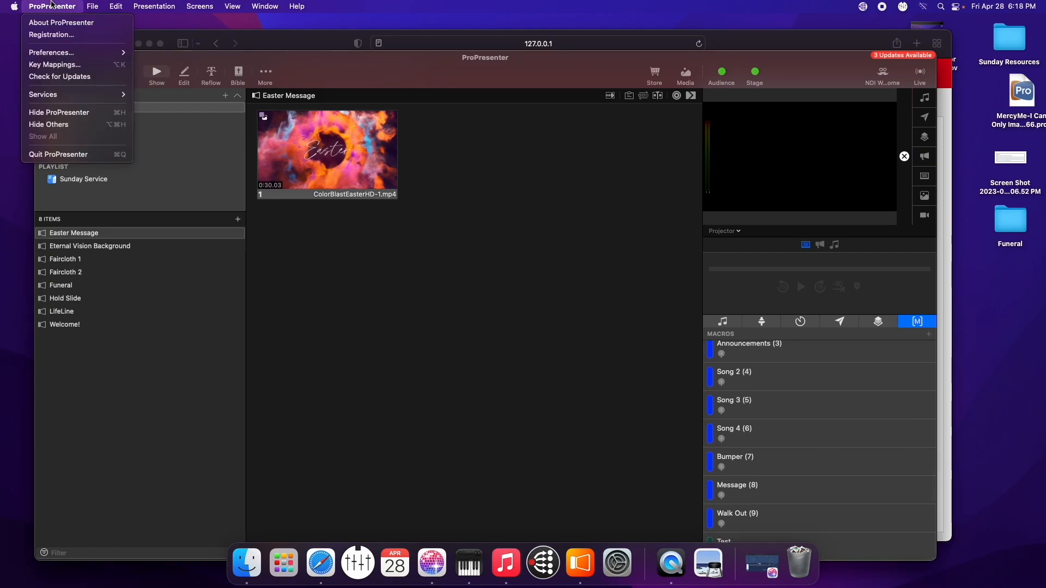
{"action": "mouse_move", "coordinate": [57, 51]}
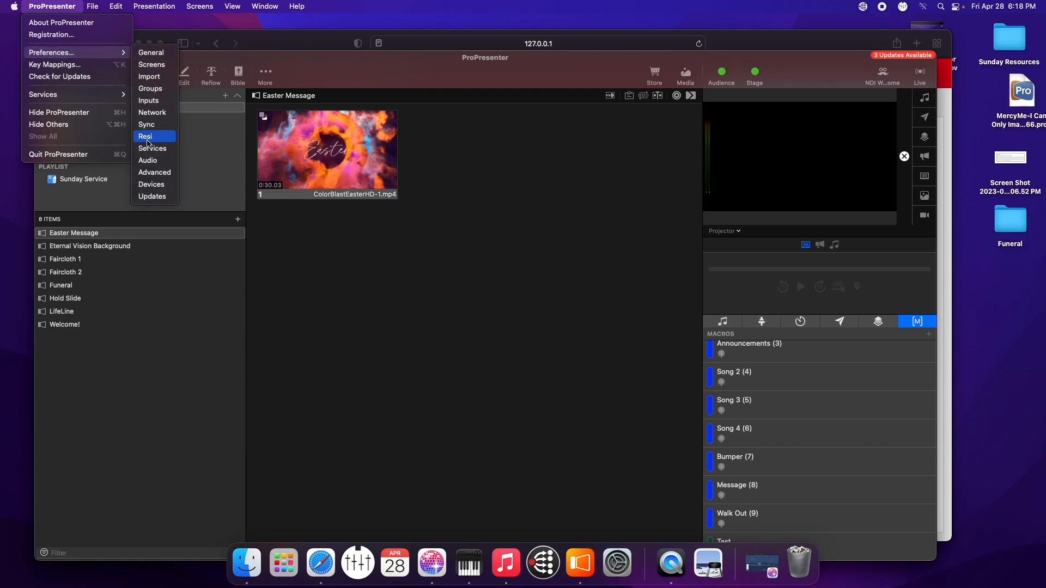
{"action": "left_click", "coordinate": [152, 184]}
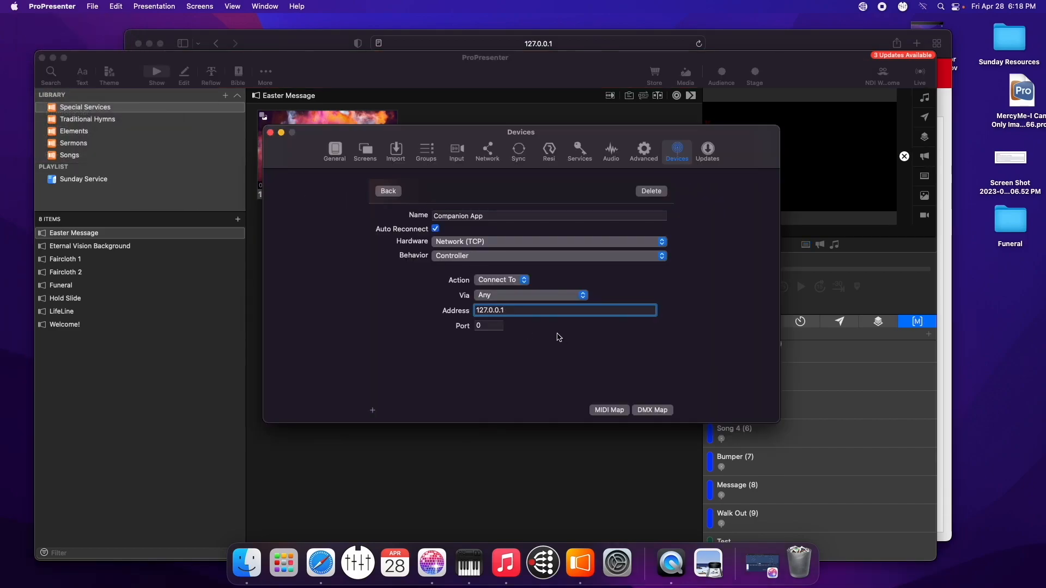
{"action": "left_click", "coordinate": [489, 327]}
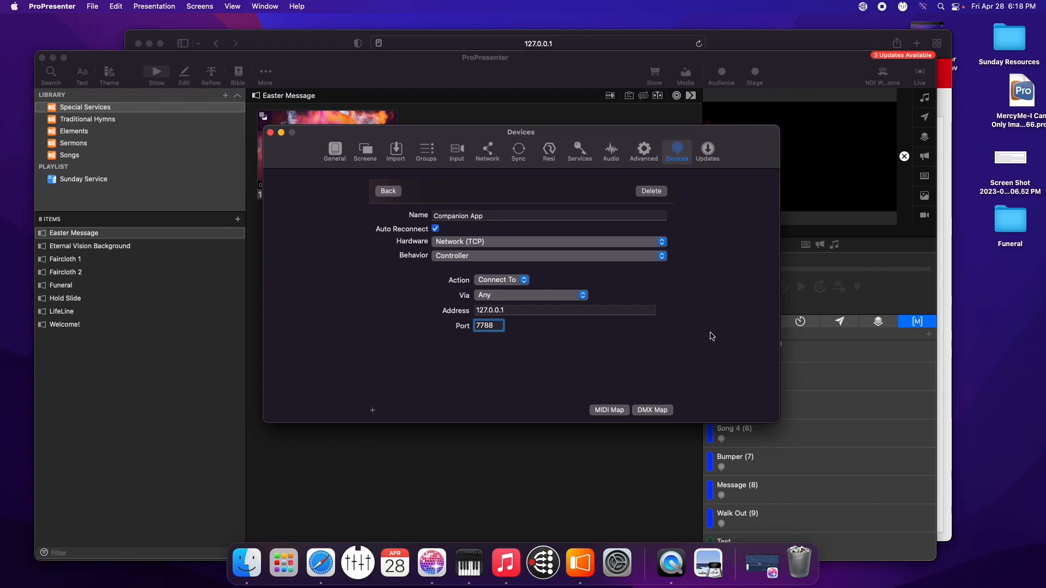
{"action": "left_click_drag", "start_coordinate": [814, 56], "coordinate": [816, 472]}
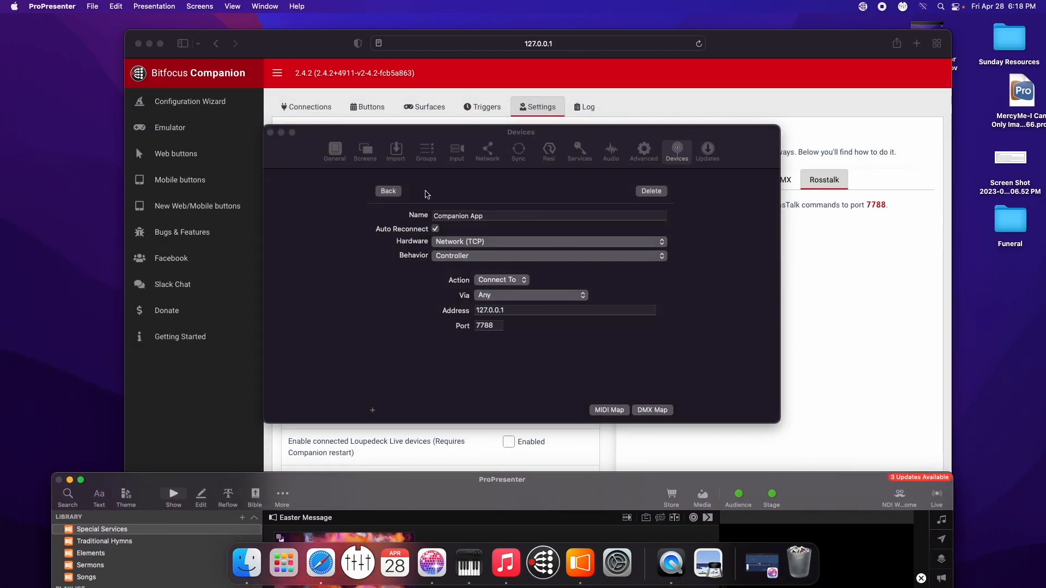
{"action": "left_click", "coordinate": [358, 265]}
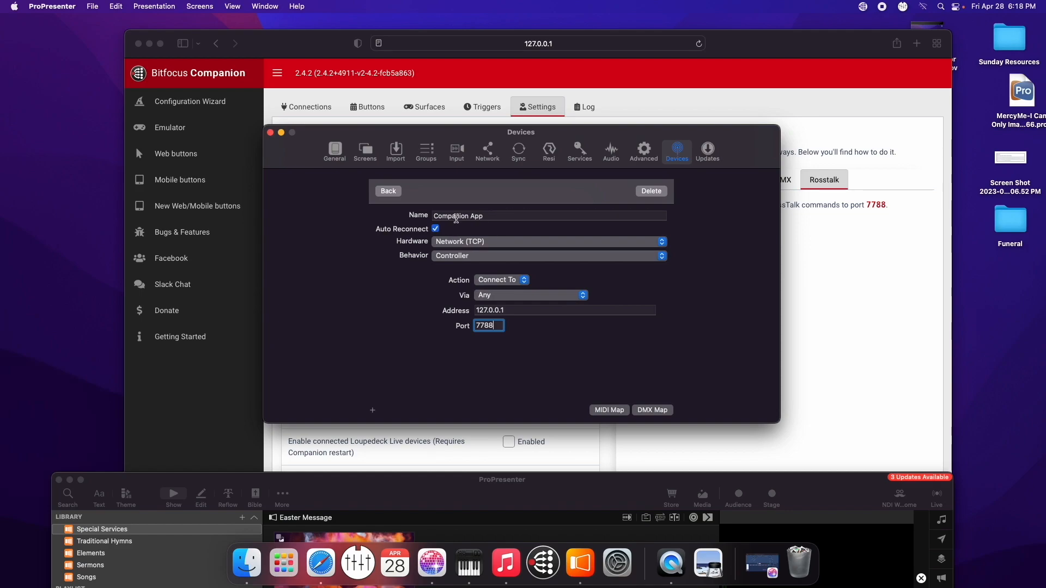
- Return to the device list, connect the Companion App device, and close the Devices preferences
{"action": "left_click", "coordinate": [388, 192]}
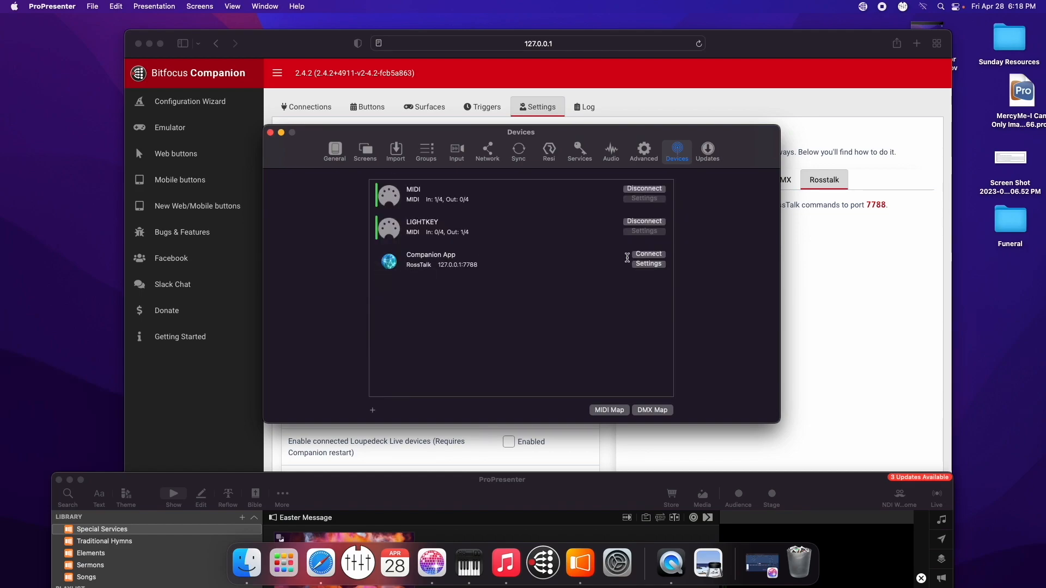
{"action": "left_click", "coordinate": [644, 255]}
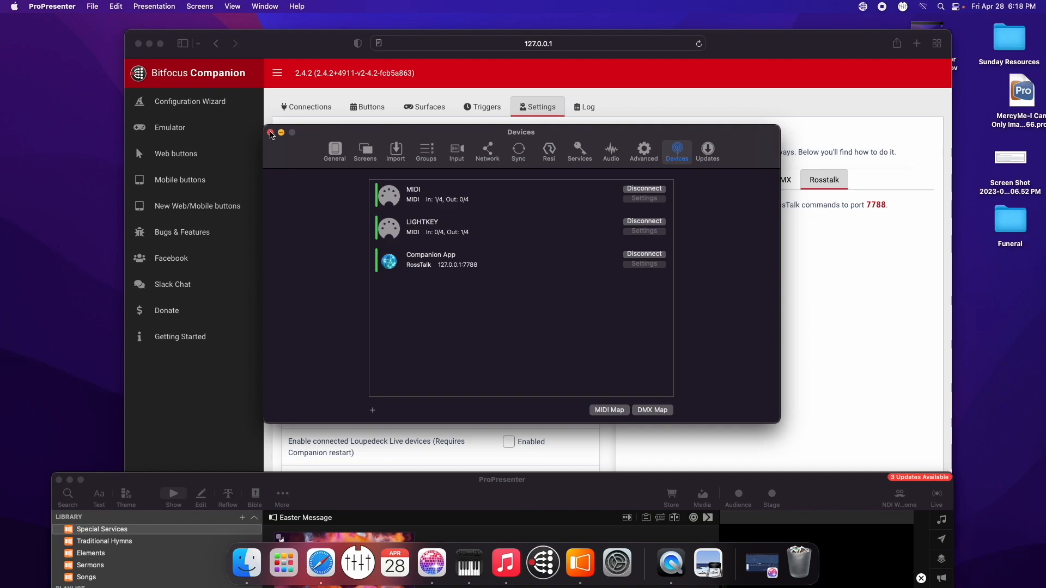
{"action": "left_click", "coordinate": [269, 133]}
- Bring up Companion's list of connections and check the status of the SQ module
{"action": "left_click_drag", "start_coordinate": [355, 498], "coordinate": [371, 298]}
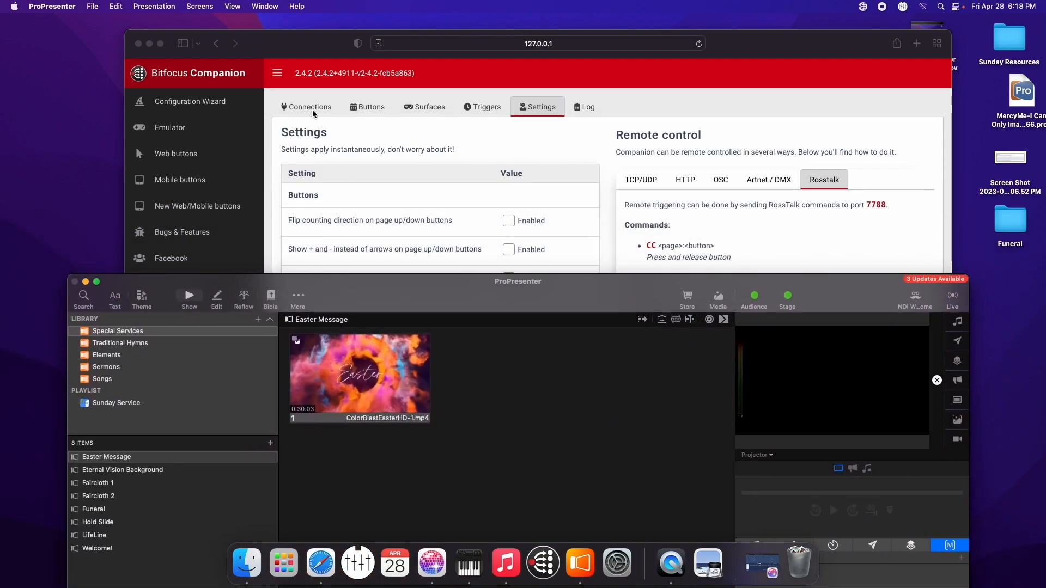
{"action": "left_click", "coordinate": [315, 117]}
{"action": "left_click", "coordinate": [311, 108]}
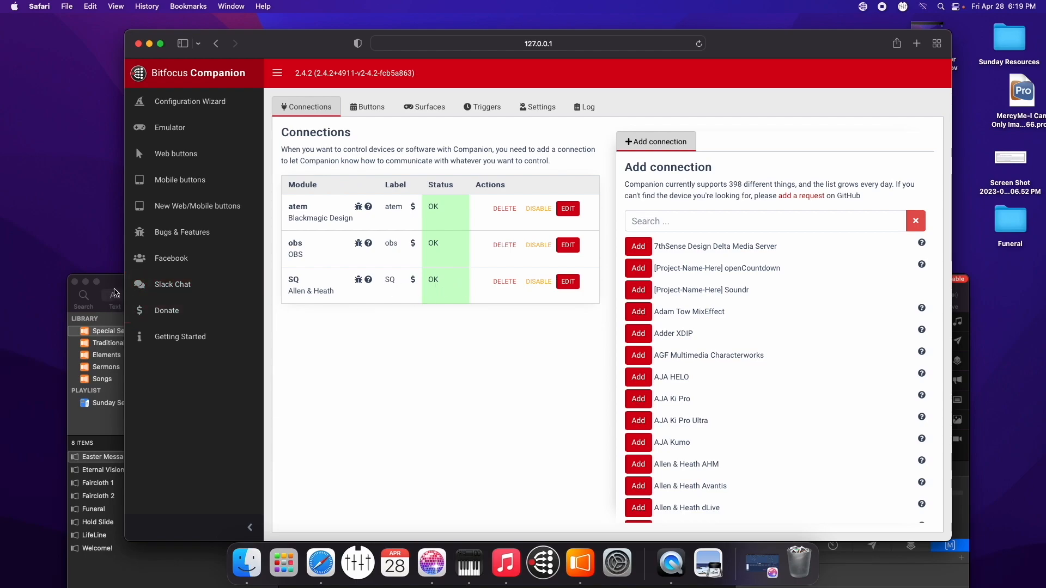
- Switch to ProPresenter, reposition its window, and delete the Test macro
{"action": "left_click_drag", "start_coordinate": [114, 282], "coordinate": [71, 51]}
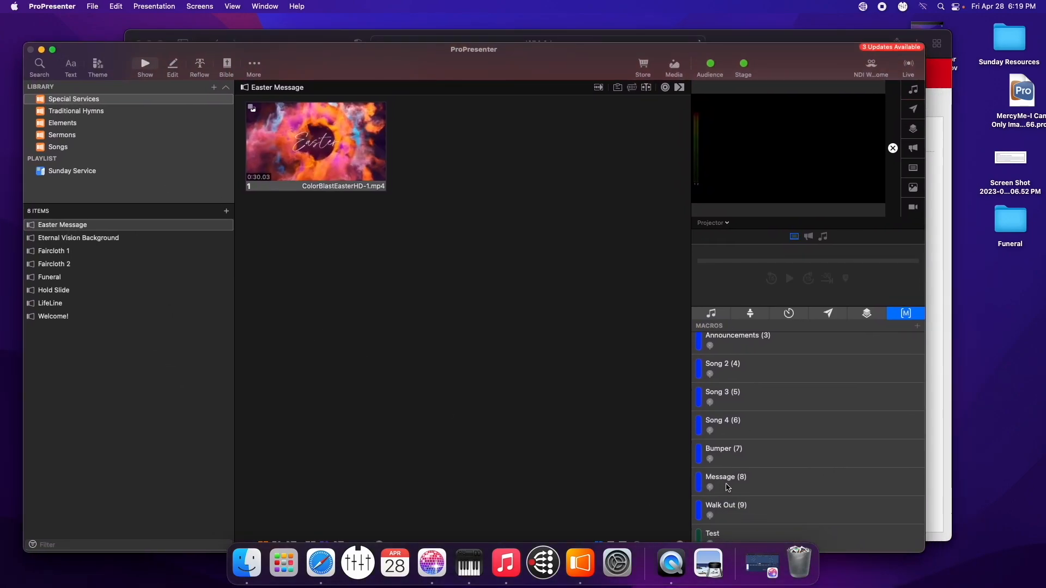
{"action": "scroll", "coordinate": [834, 457], "scroll_direction": "down", "scroll_amount": 2}
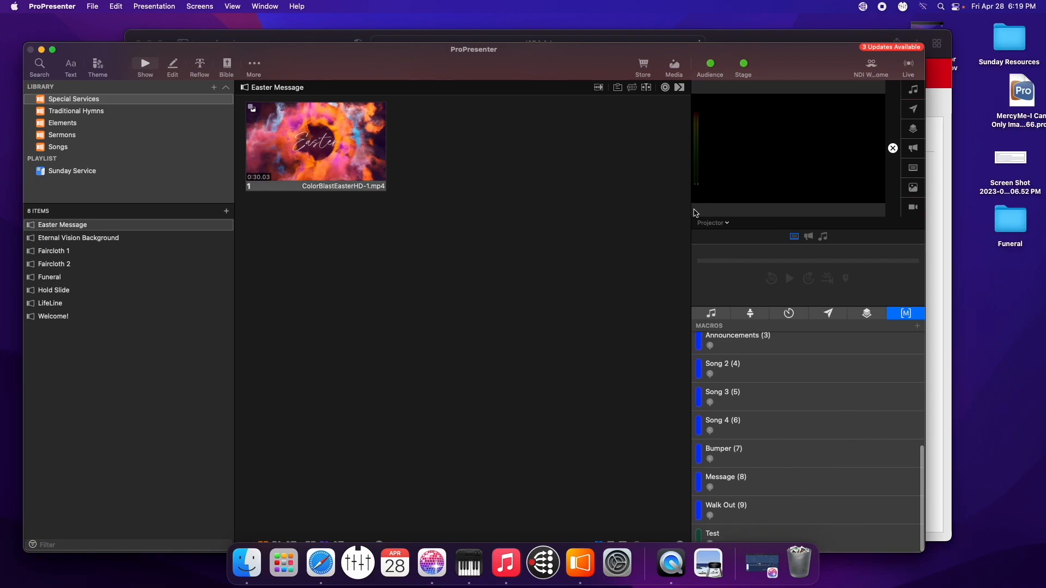
{"action": "left_click", "coordinate": [783, 65]}
{"action": "left_click_drag", "start_coordinate": [783, 65], "coordinate": [839, 28]}
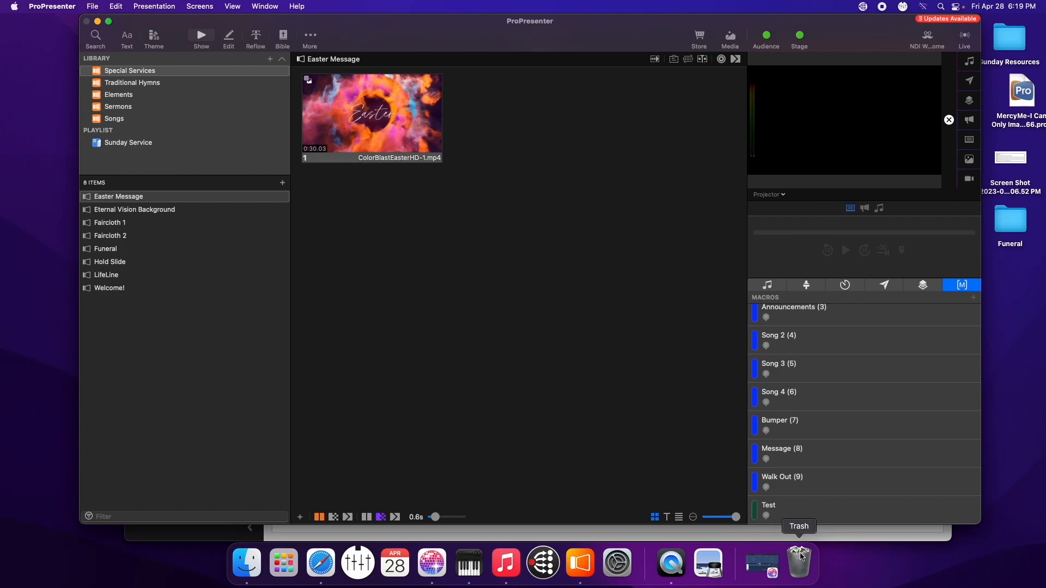
{"action": "right_click", "coordinate": [821, 515]}
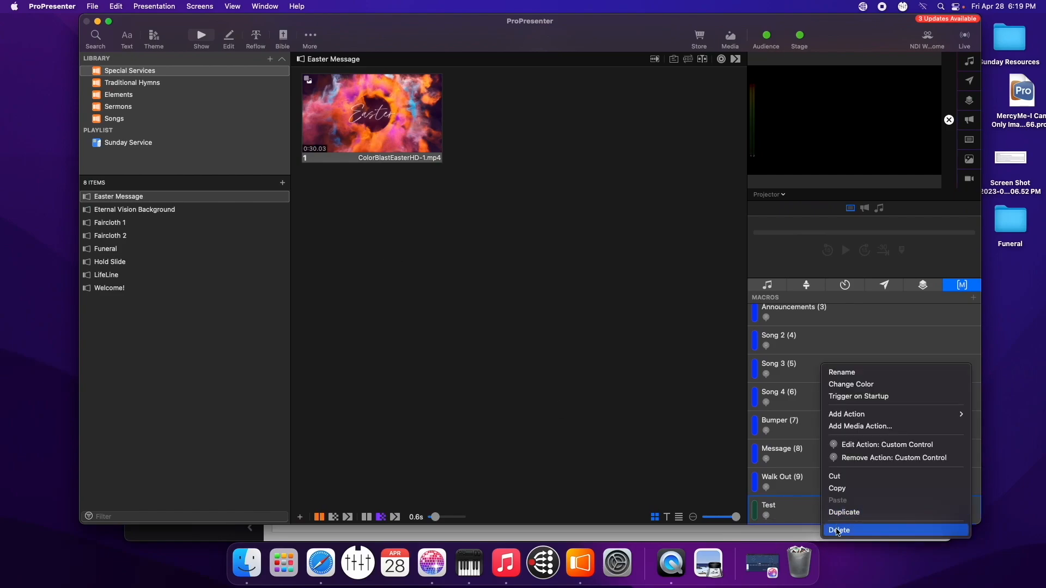
{"action": "left_click", "coordinate": [838, 532]}
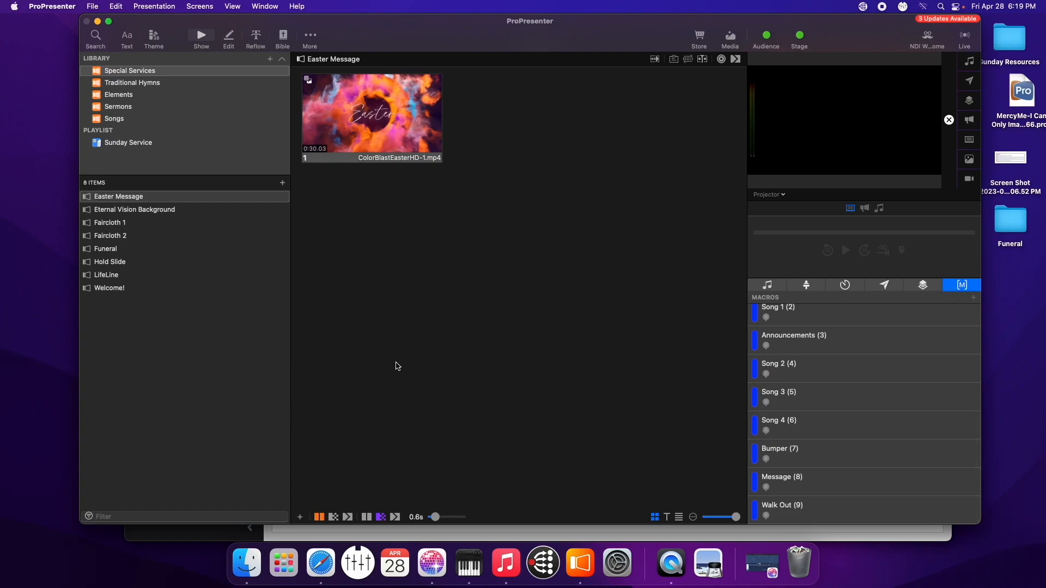
- Open the Sunday Service playlist and look through the existing macros from Welcome to Walk Out (9)
{"action": "left_click", "coordinate": [125, 145]}
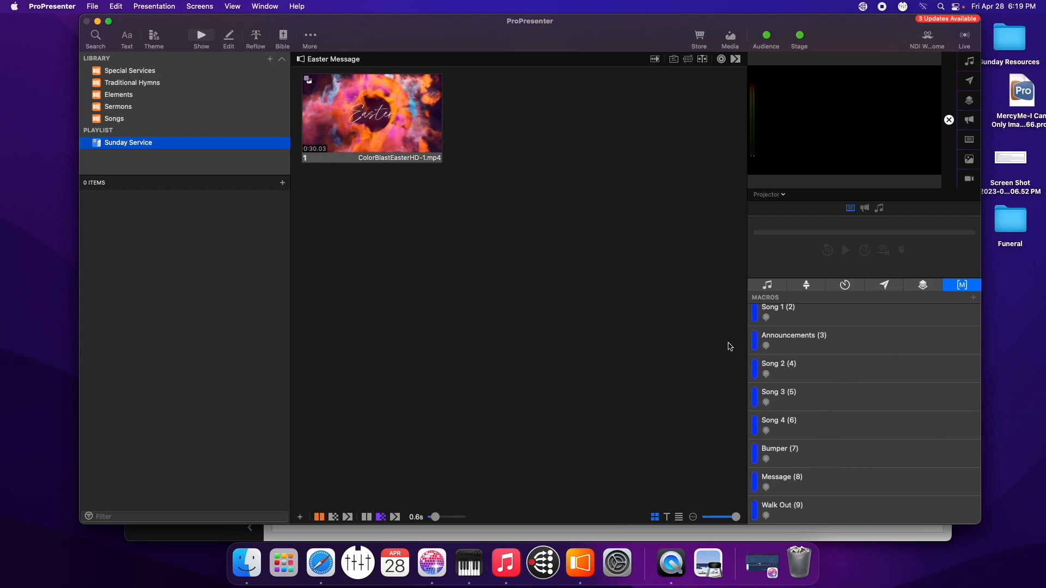
{"action": "scroll", "coordinate": [844, 450], "scroll_direction": "up", "scroll_amount": 8}
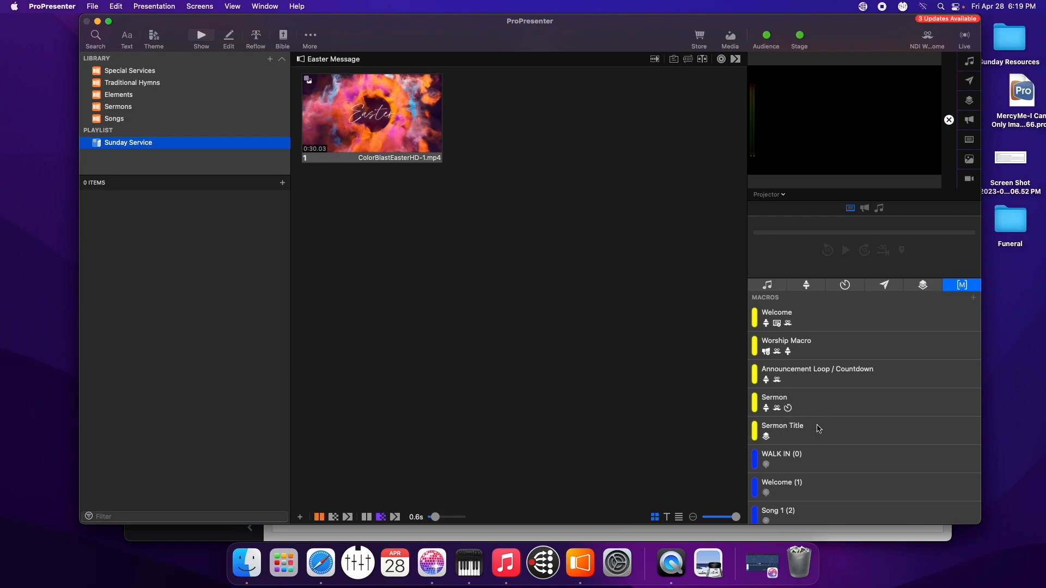
{"action": "scroll", "coordinate": [819, 429], "scroll_direction": "down", "scroll_amount": 5}
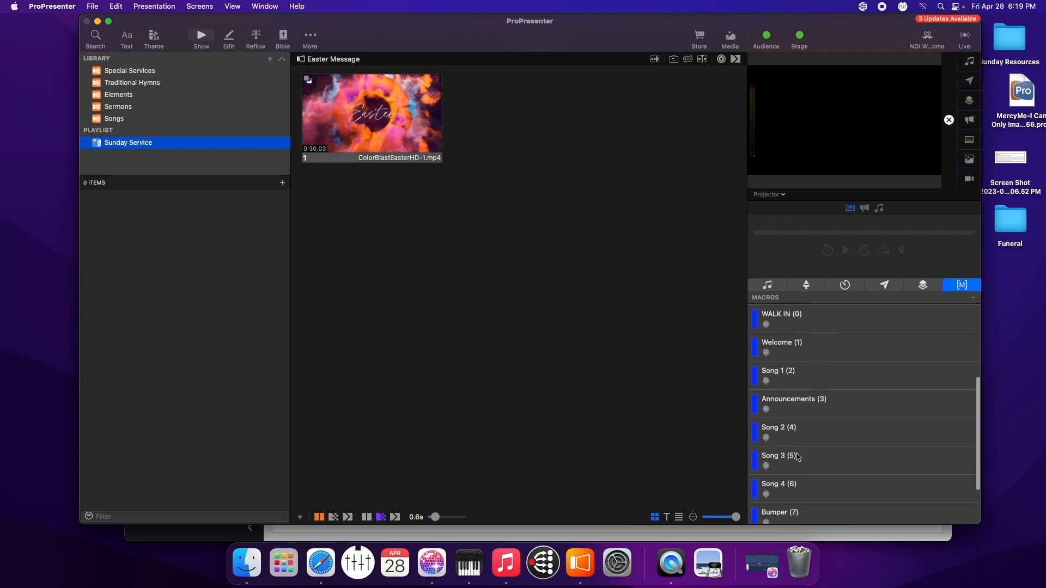
{"action": "scroll", "coordinate": [866, 495], "scroll_direction": "down", "scroll_amount": 2}
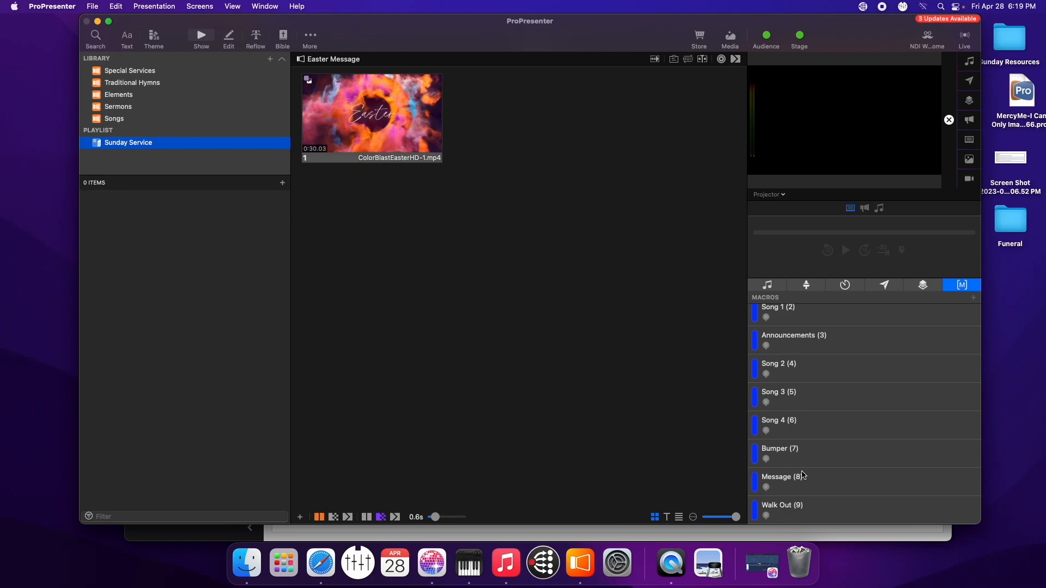
{"action": "scroll", "coordinate": [775, 458], "scroll_direction": "up", "scroll_amount": 5}
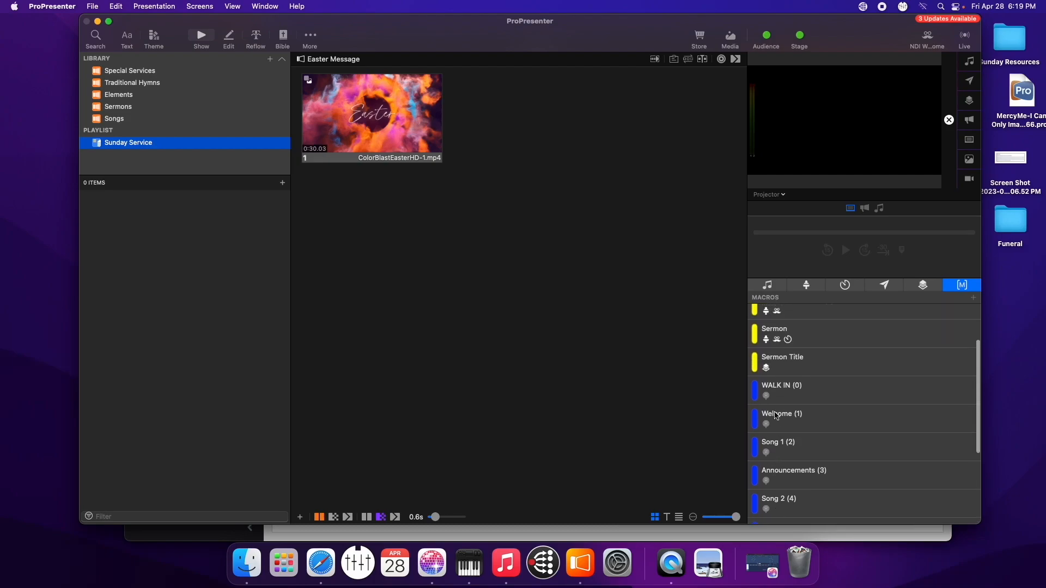
{"action": "scroll", "coordinate": [795, 354], "scroll_direction": "up", "scroll_amount": 3}
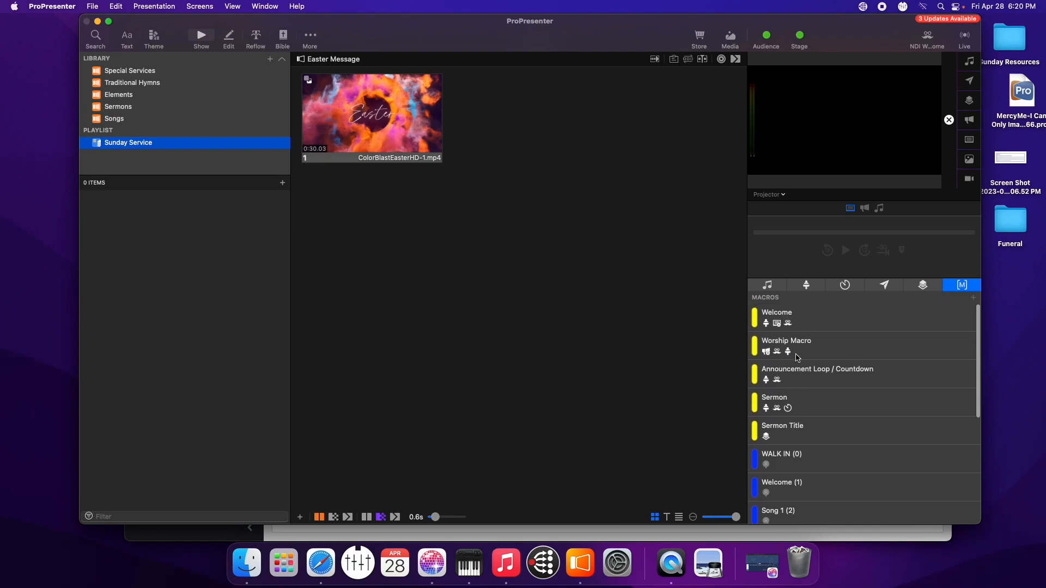
{"action": "scroll", "coordinate": [798, 358], "scroll_direction": "down", "scroll_amount": 5}
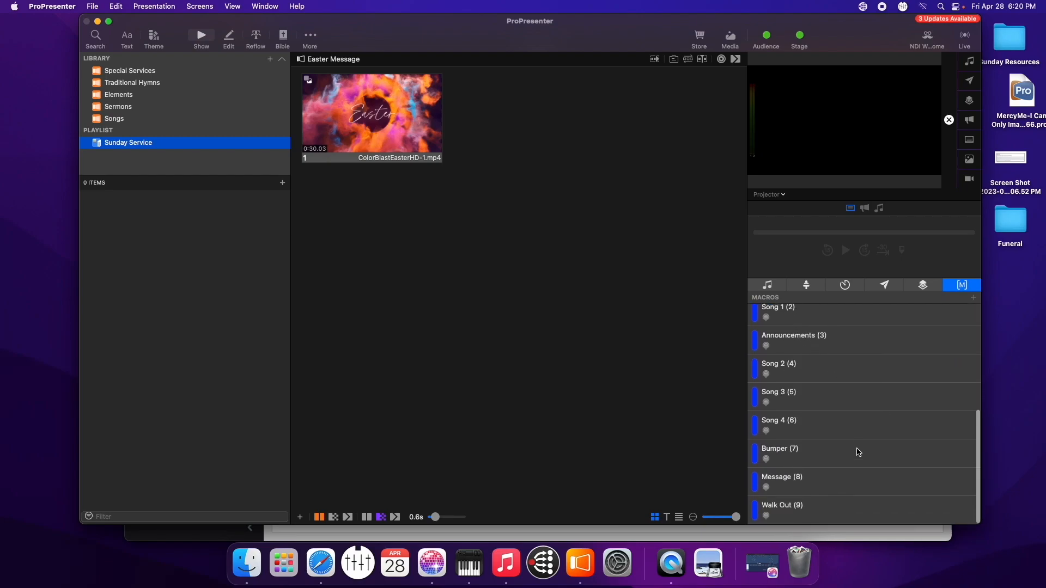
- Create a new macro named SQ (Zeroed) and switch to the Companion browser window
{"action": "left_click", "coordinate": [974, 299]}
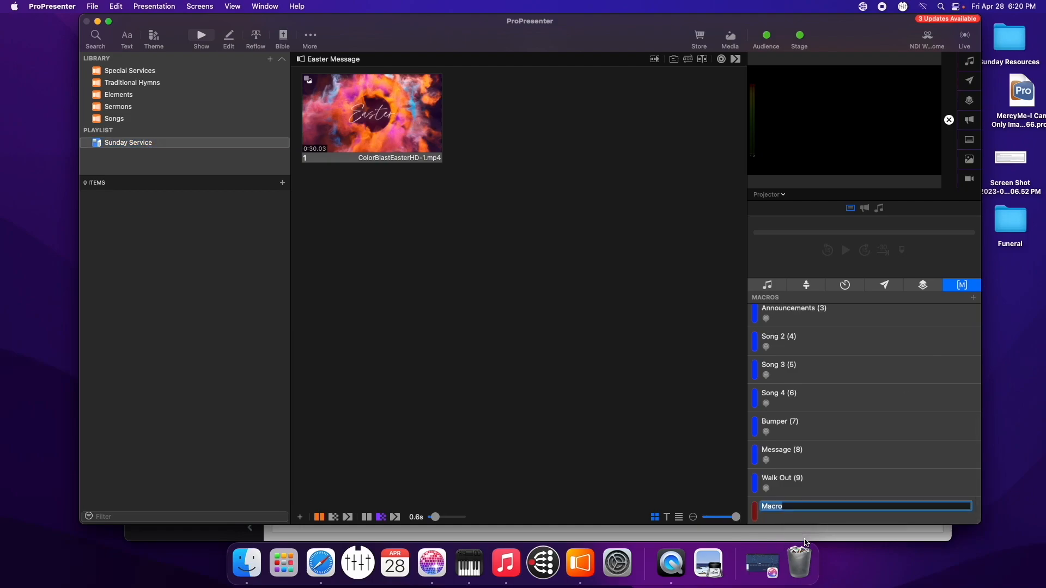
{"action": "type", "text": "SQ (Zeroed"}
{"action": "left_click", "coordinate": [871, 536]}
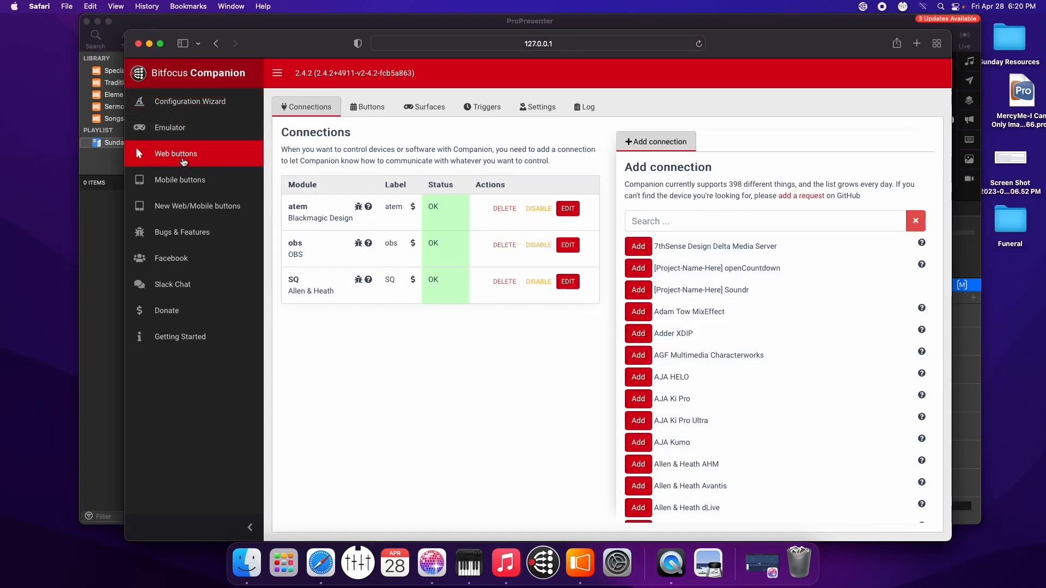
- Open Companion's web buttons and look up the page and button number of the Zeroed button on the SQ - 6 page
{"action": "left_click", "coordinate": [184, 162]}
{"action": "left_click_drag", "start_coordinate": [267, 46], "coordinate": [230, 26]}
{"action": "scroll", "coordinate": [376, 370], "scroll_direction": "down", "scroll_amount": 20}
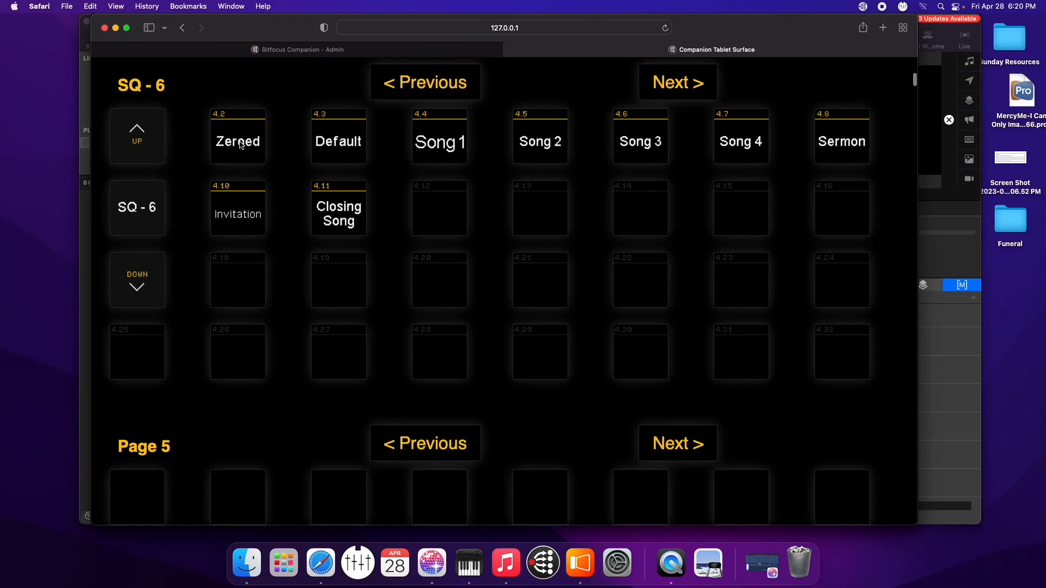
- Return to ProPresenter and add a Companion App Custom Control communication action with the value 4:2 to the SQ (Zeroed) macro
{"action": "left_click", "coordinate": [84, 297]}
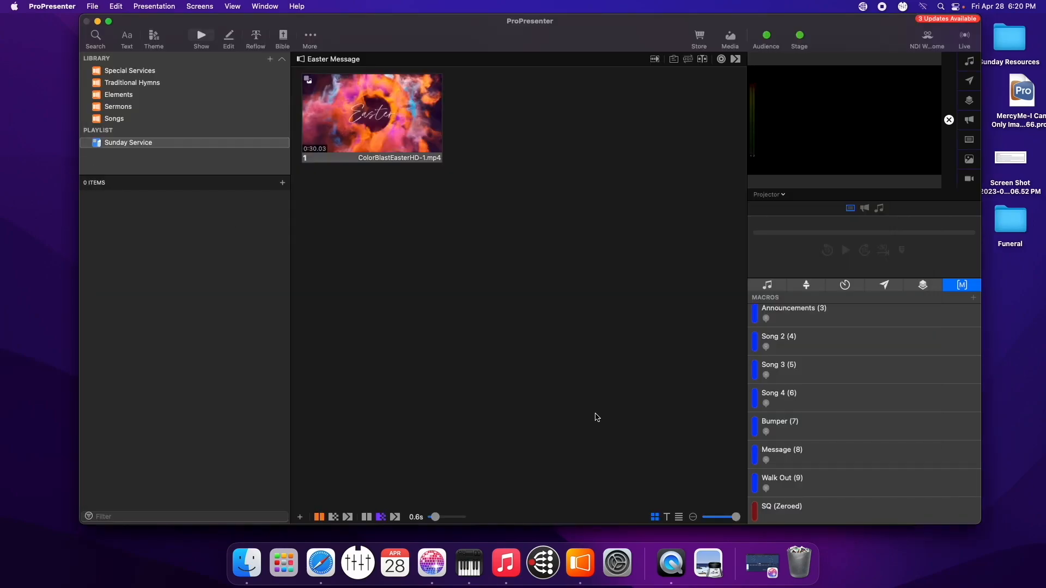
{"action": "right_click", "coordinate": [783, 515]}
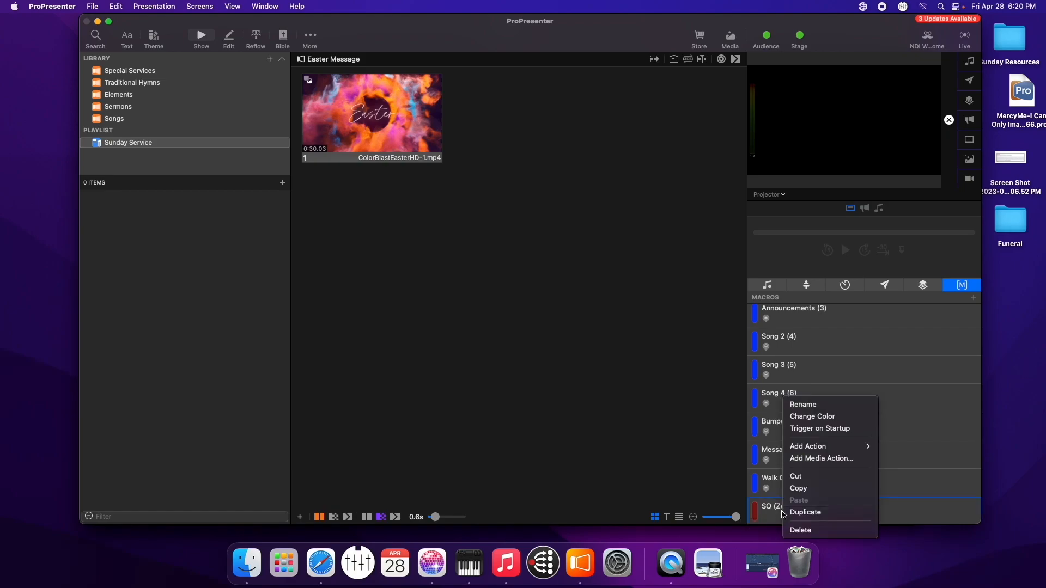
{"action": "mouse_move", "coordinate": [809, 448]}
{"action": "mouse_move", "coordinate": [915, 473]}
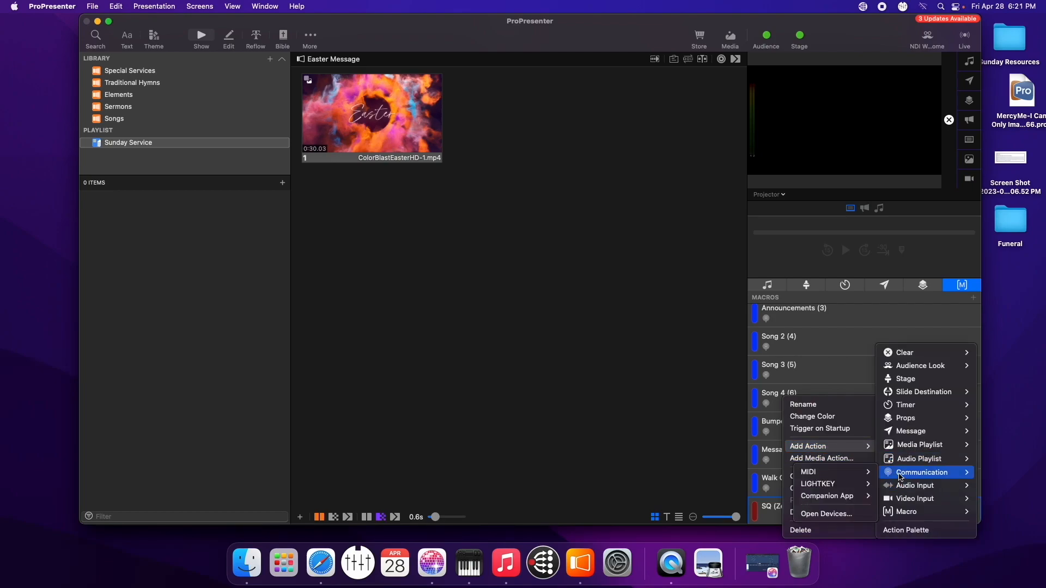
{"action": "mouse_move", "coordinate": [858, 496]}
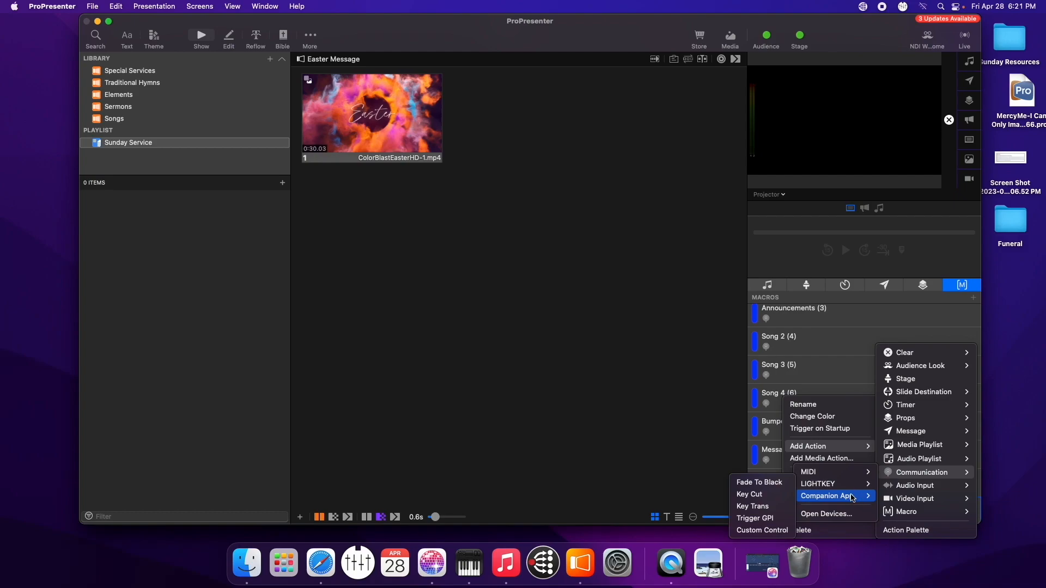
{"action": "left_click", "coordinate": [776, 531]}
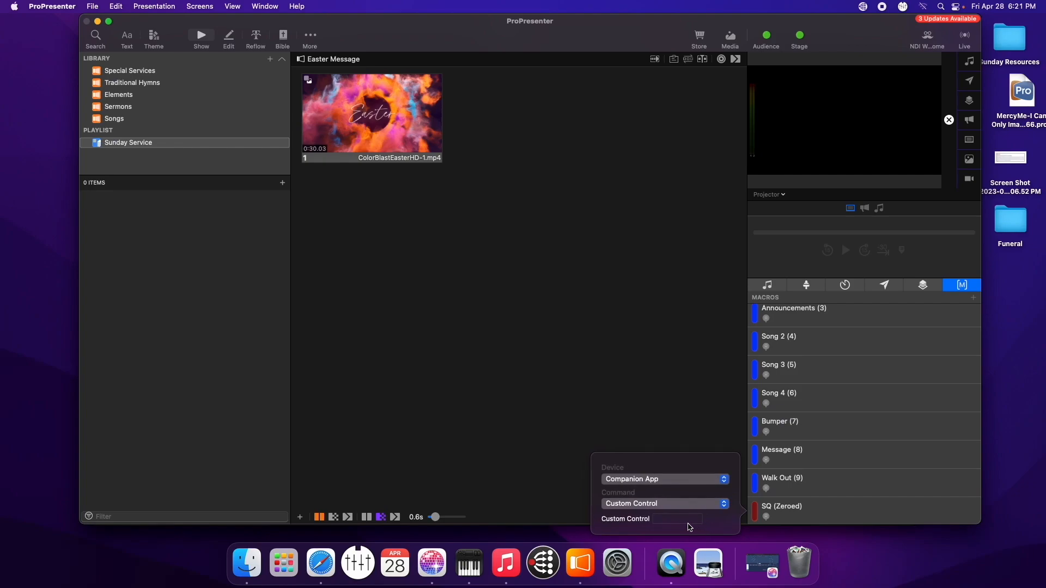
{"action": "left_click", "coordinate": [665, 521]}
{"action": "type", "text": "4:2"}
{"action": "left_click", "coordinate": [678, 398]}
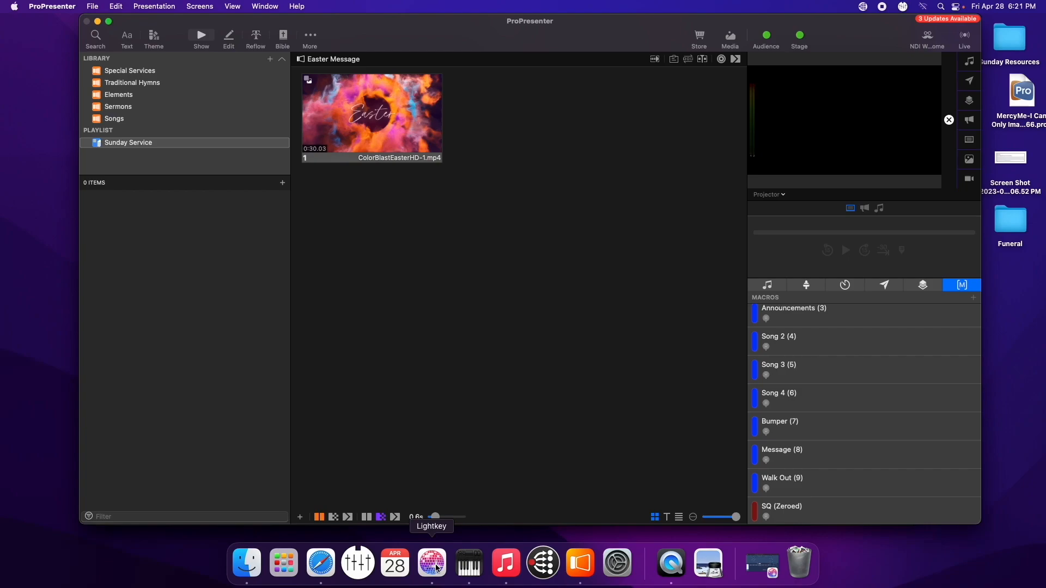
- Create another macro named SQ (Default) at the end of the macro list
{"action": "scroll", "coordinate": [786, 506], "scroll_direction": "down", "scroll_amount": 1}
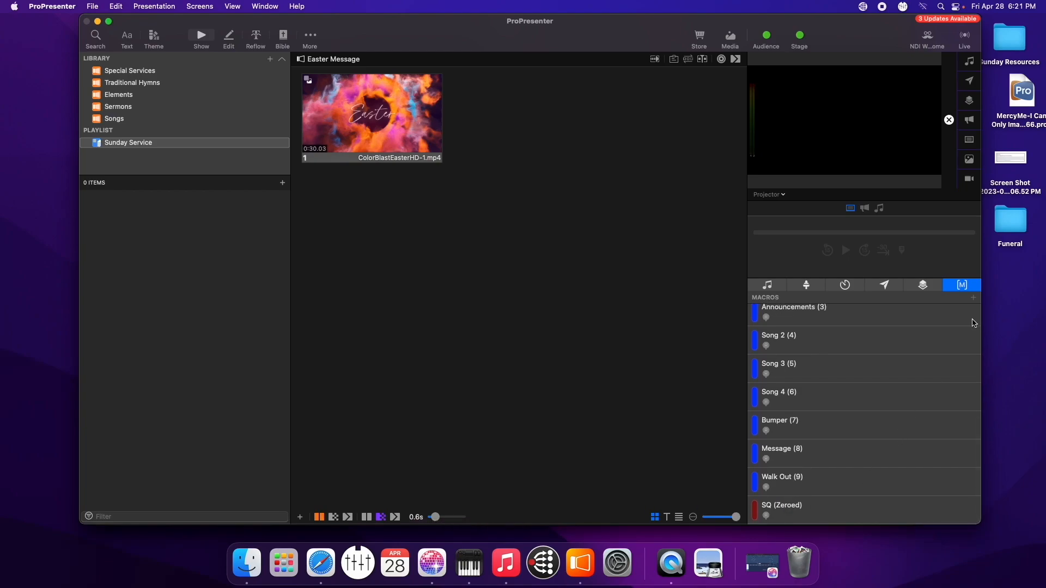
{"action": "left_click", "coordinate": [975, 299]}
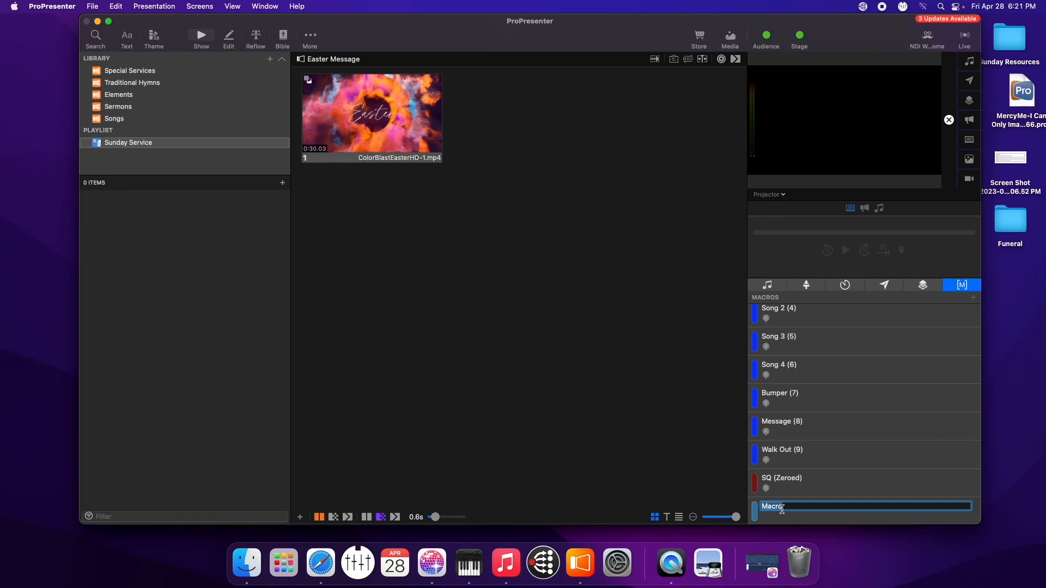
{"action": "type", "text": "SQ (Default"}
{"action": "key", "text": "Return"}
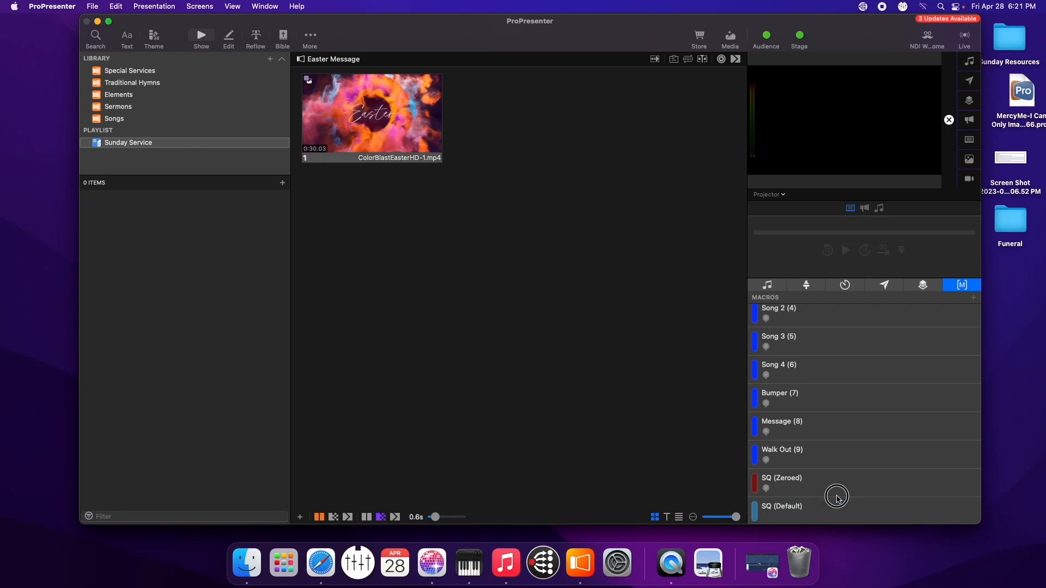
- Add a Companion App Custom Control communication action with the value 4:3 to the SQ (Default) macro
{"action": "right_click", "coordinate": [796, 517]}
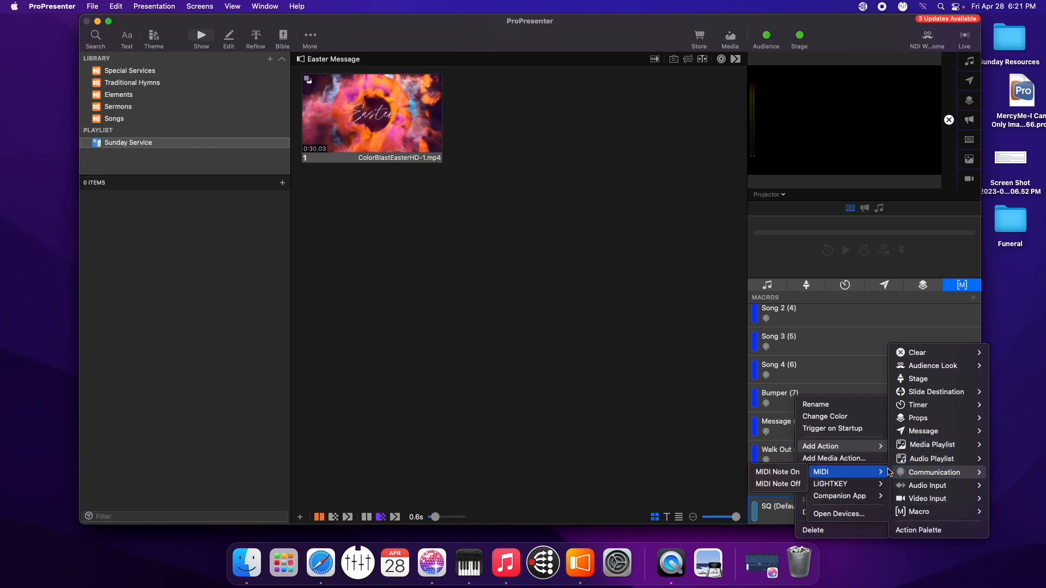
{"action": "mouse_move", "coordinate": [858, 498]}
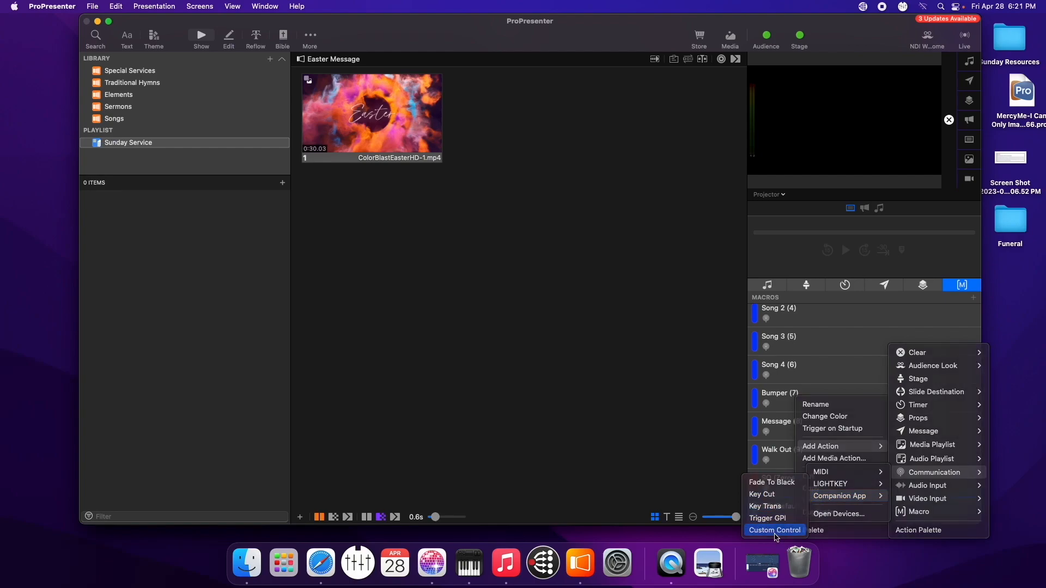
{"action": "left_click", "coordinate": [775, 530]}
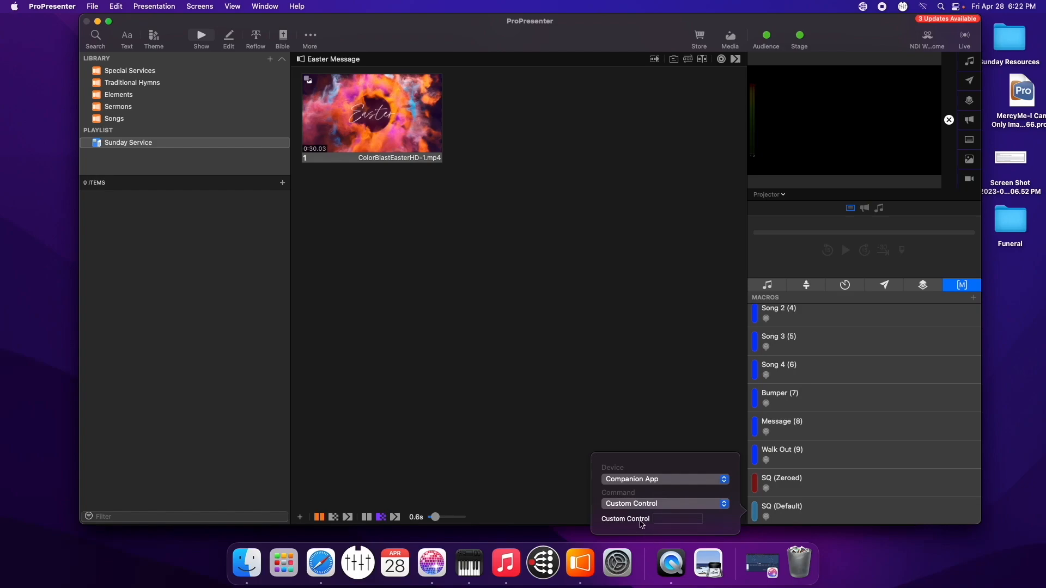
{"action": "left_click", "coordinate": [679, 519]}
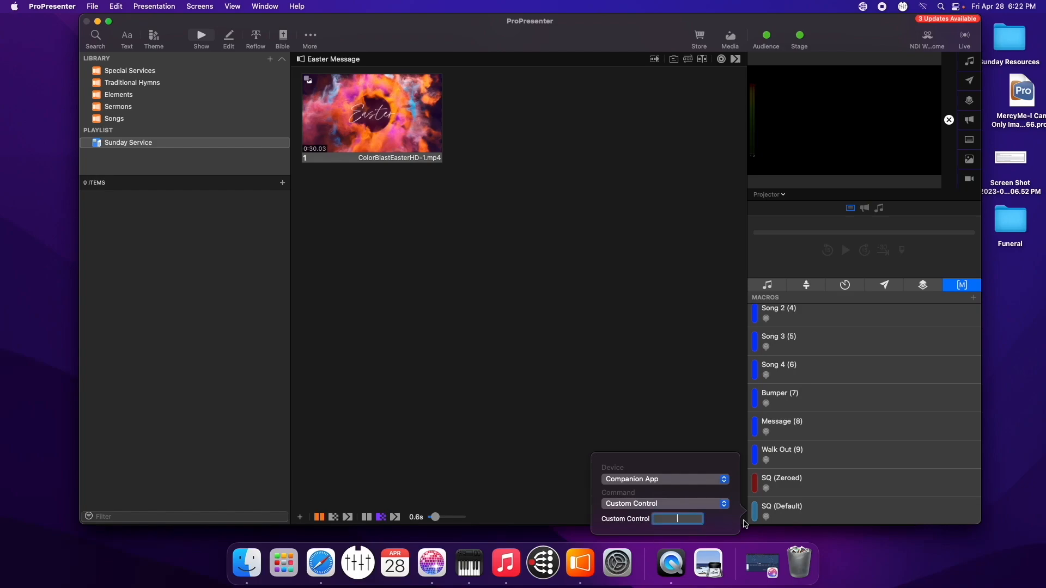
{"action": "type", "text": "4:3"}
{"action": "key", "text": "Return"}
{"action": "left_click", "coordinate": [483, 466]}
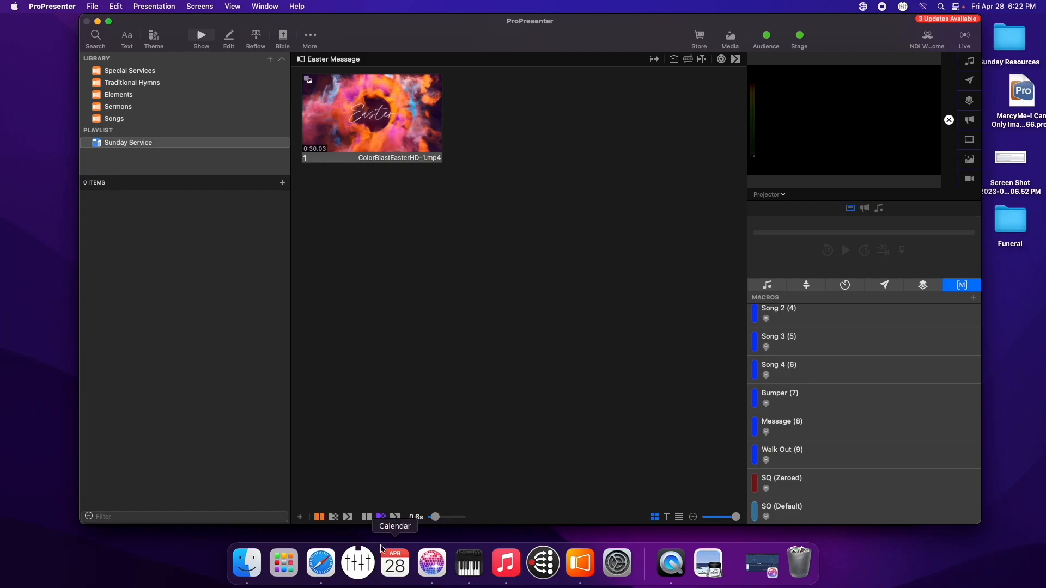
- Trigger the Default and Zeroed buttons in Companion's web buttons, and run the SQ (Default) macro back in ProPresenter
{"action": "left_click", "coordinate": [322, 564]}
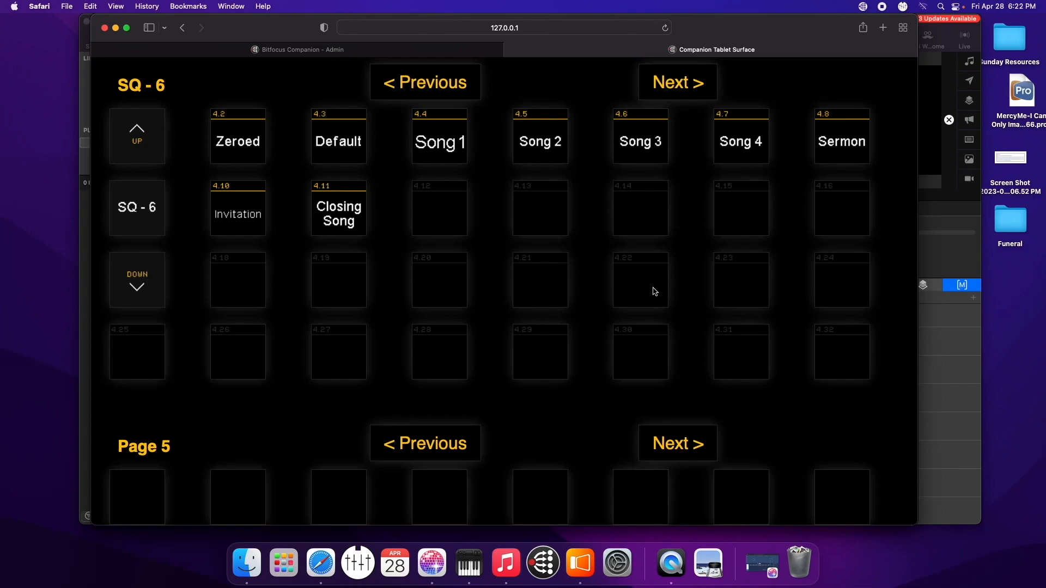
{"action": "left_click", "coordinate": [340, 145]}
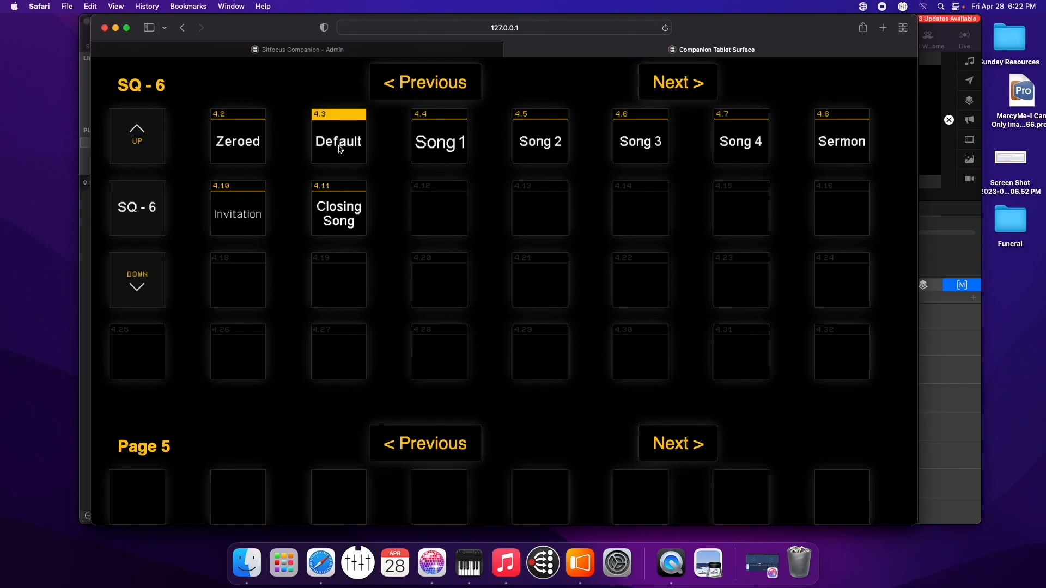
{"action": "left_click", "coordinate": [245, 145]}
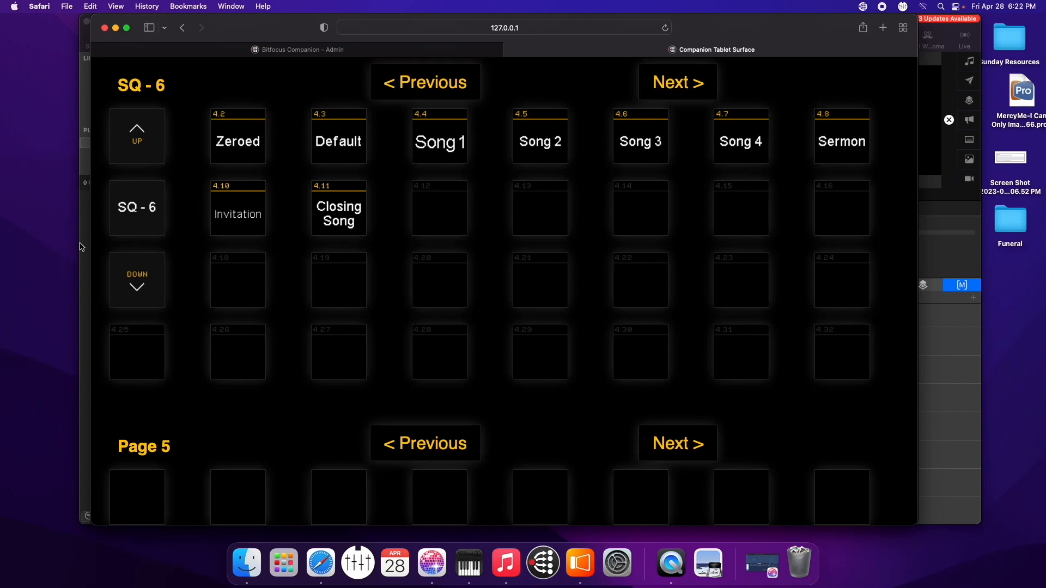
{"action": "left_click", "coordinate": [85, 310]}
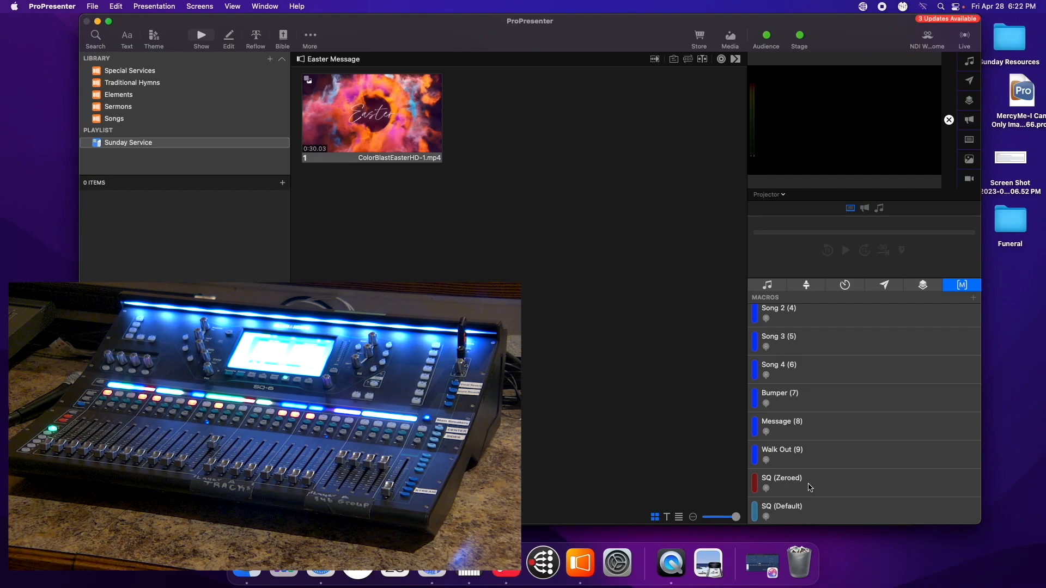
{"action": "left_click", "coordinate": [807, 516]}
- Create a new macro named SQ (Song 1) at the end of the macro list
{"action": "left_click", "coordinate": [974, 299]}
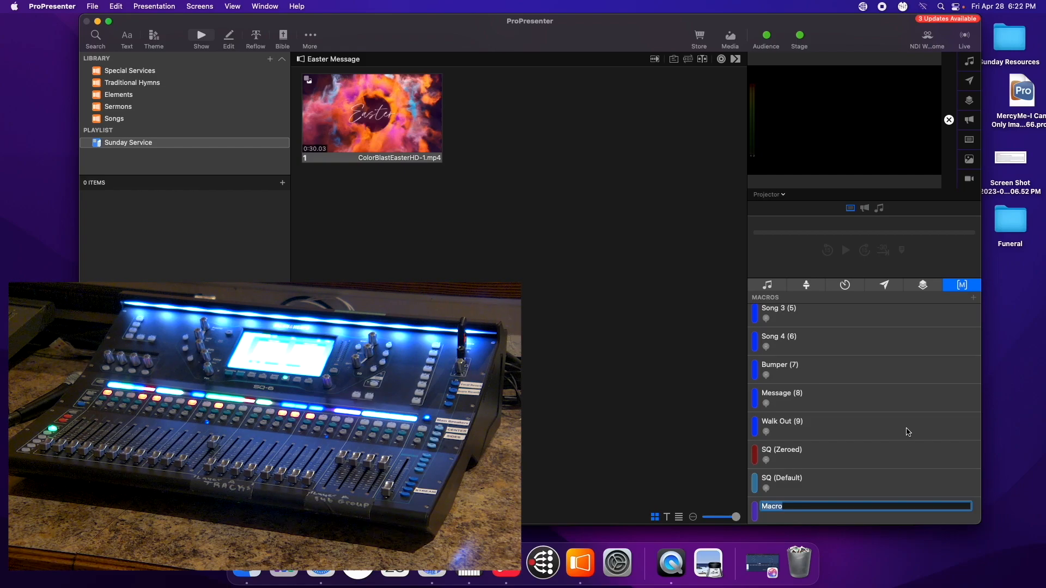
{"action": "type", "text": "SQ (Song 1"}
{"action": "key", "text": "Return"}
{"action": "scroll", "coordinate": [815, 490], "scroll_direction": "down", "scroll_amount": 1}
- Give the SQ (Song 1) macro a Companion App Custom Control communication action with the value 4:4
{"action": "right_click", "coordinate": [783, 512]}
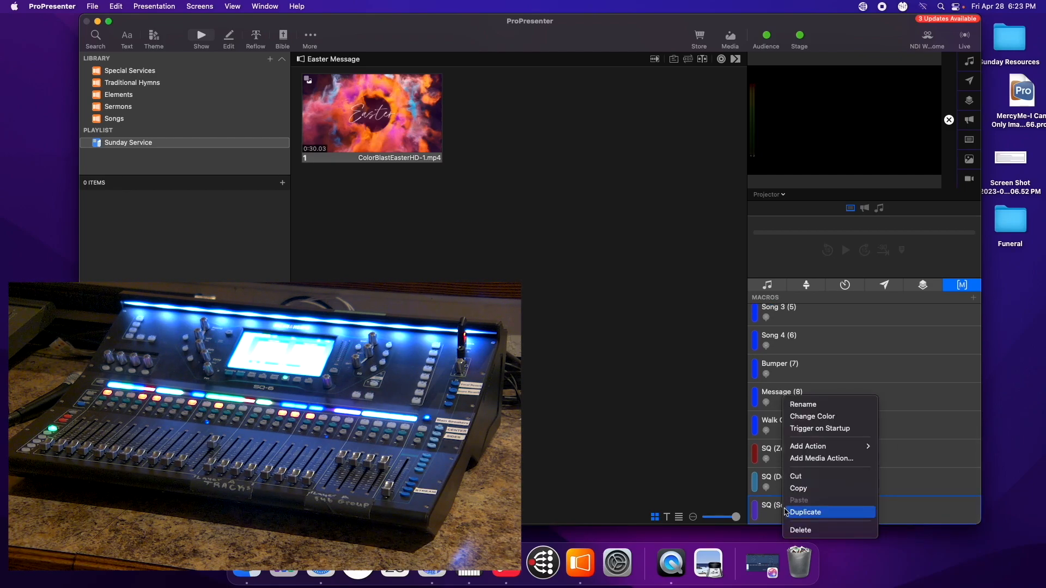
{"action": "mouse_move", "coordinate": [834, 446]}
{"action": "mouse_move", "coordinate": [904, 463]}
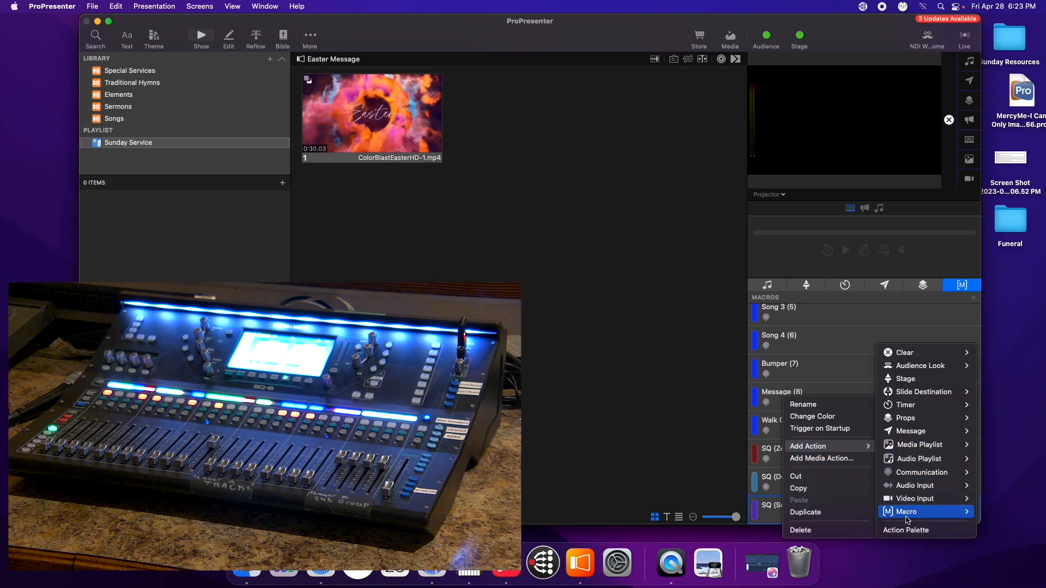
{"action": "mouse_move", "coordinate": [853, 499]}
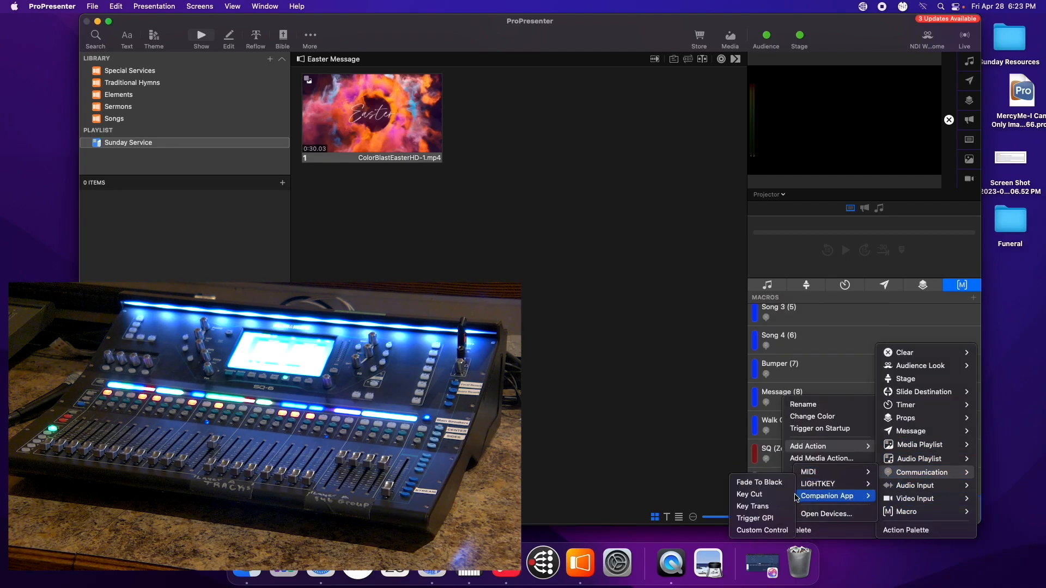
{"action": "left_click", "coordinate": [763, 529]}
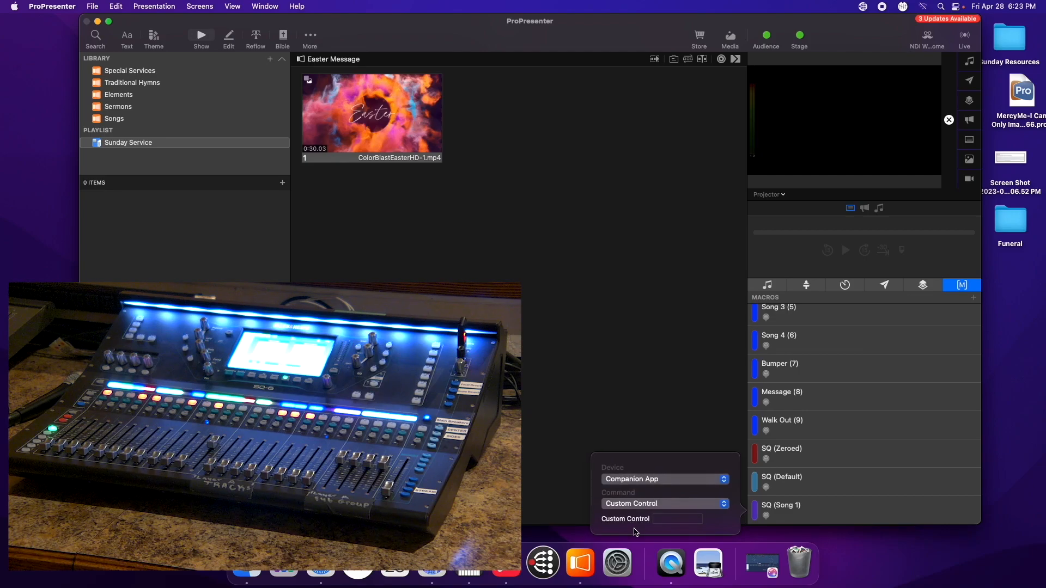
{"action": "left_click", "coordinate": [668, 520]}
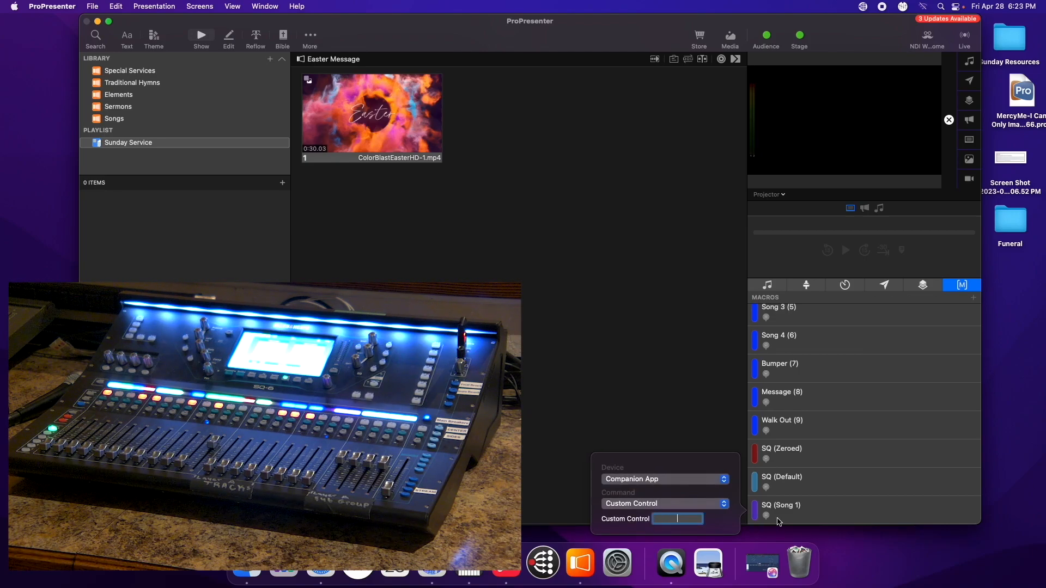
{"action": "type", "text": "4:4"}
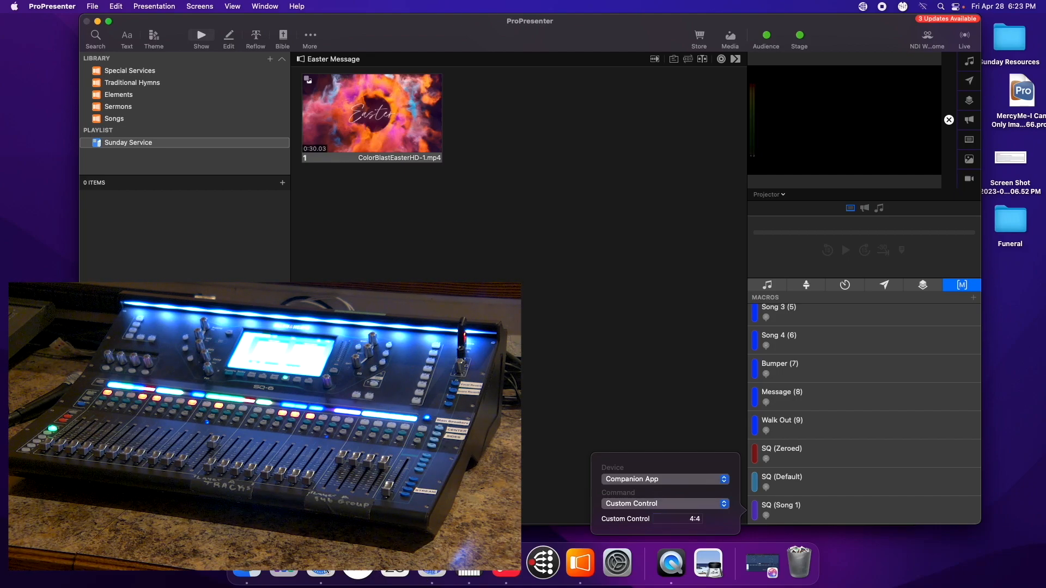
- Check the Song 1 button number in Companion's web buttons, and test the SQ (Song 1) and SQ (Zeroed) macros in ProPresenter
{"action": "key", "text": "super+Tab"}
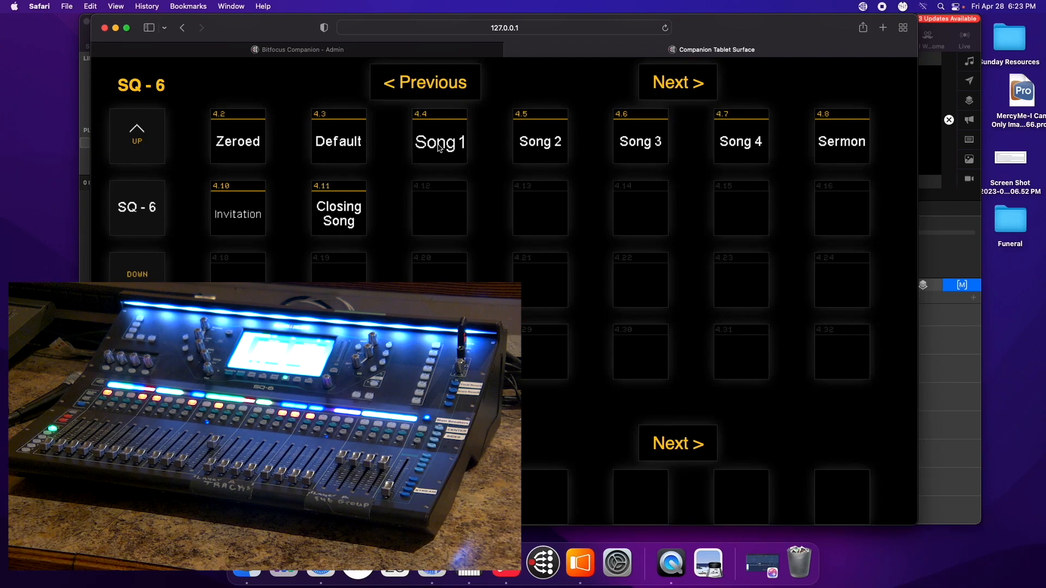
{"action": "left_click", "coordinate": [970, 510]}
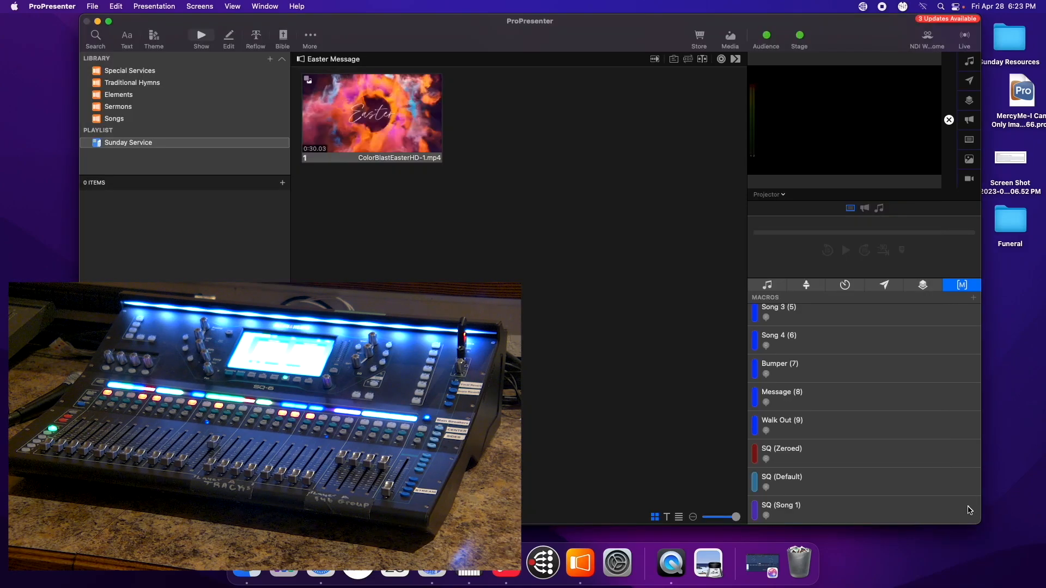
{"action": "left_click", "coordinate": [778, 509]}
{"action": "left_click", "coordinate": [785, 453]}
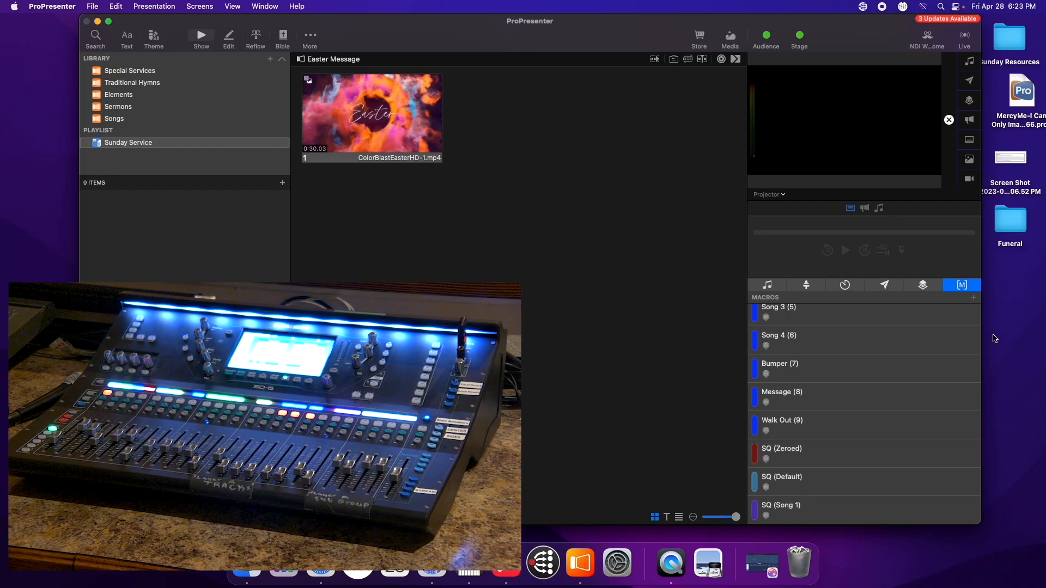
- Create a new macro named SQ (Song 2) below SQ (Song 1)
{"action": "left_click", "coordinate": [973, 298]}
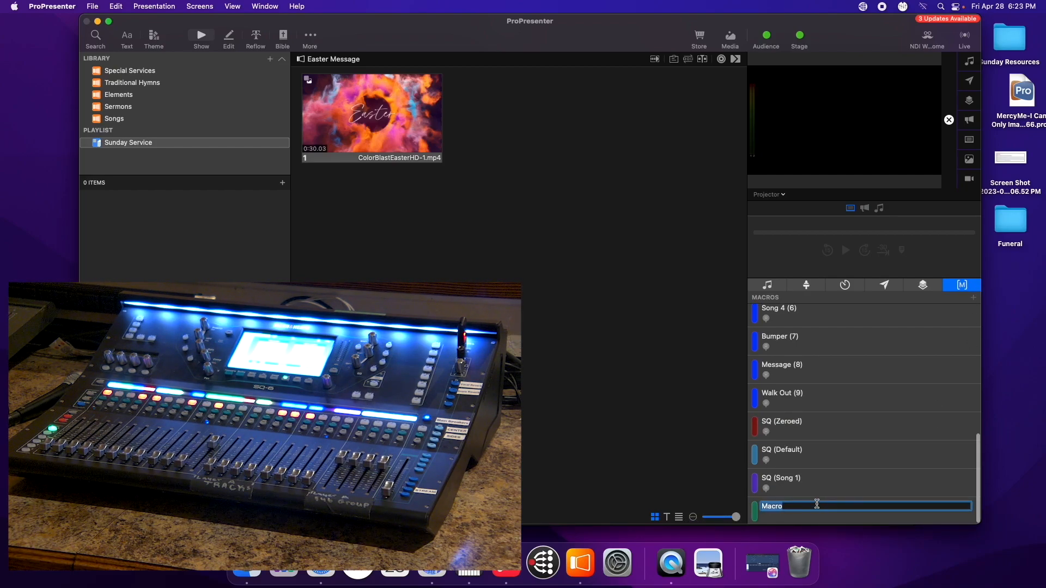
{"action": "type", "text": "SQ"}
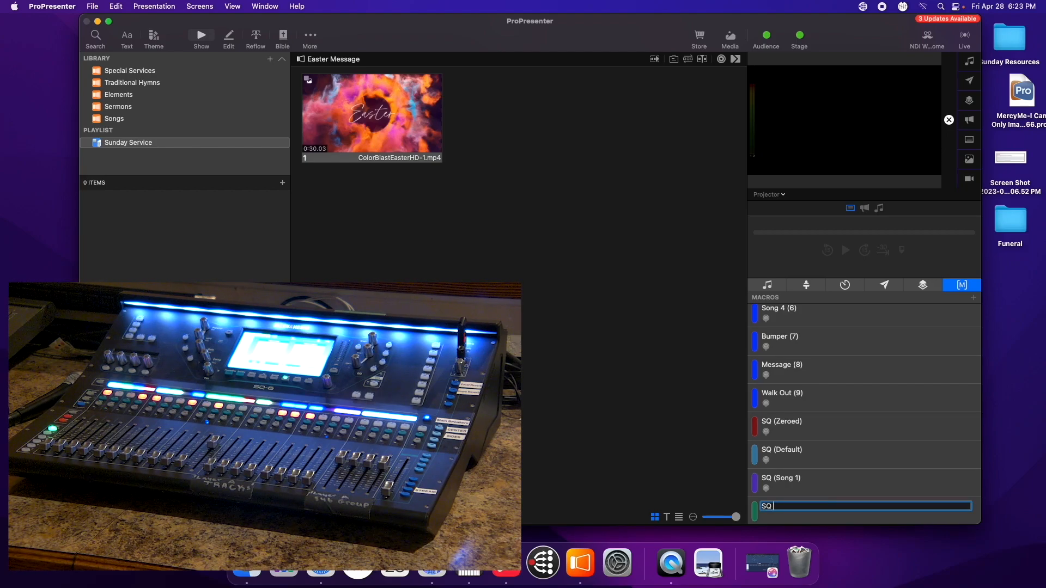
{"action": "type", "text": " (Song 2"}
{"action": "key", "text": "Return"}
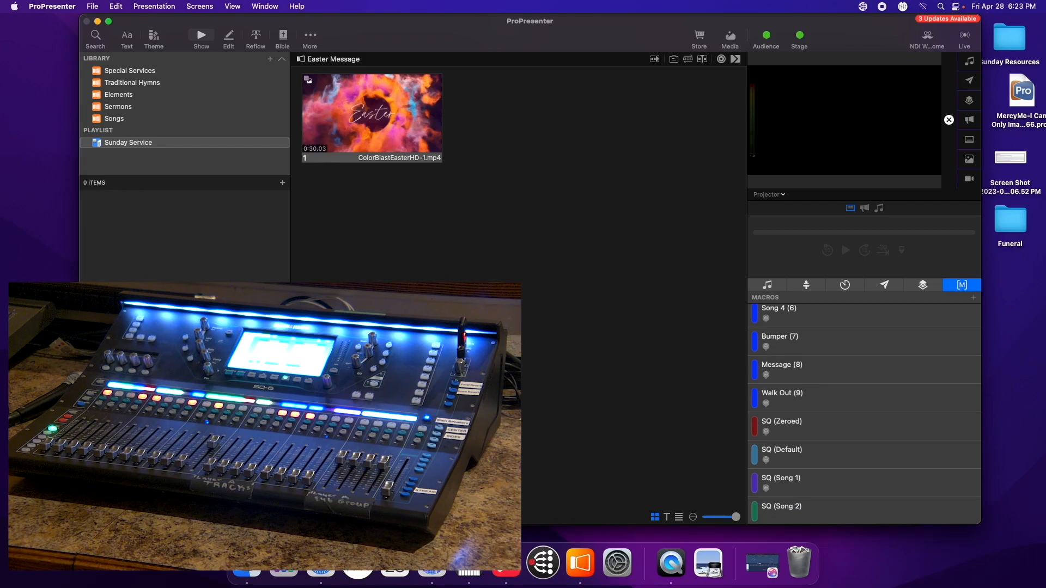
- Add a Companion App Custom Control communication action with the value 4:5 to the SQ (Song 2) macro
{"action": "right_click", "coordinate": [808, 513]}
{"action": "mouse_move", "coordinate": [898, 450]}
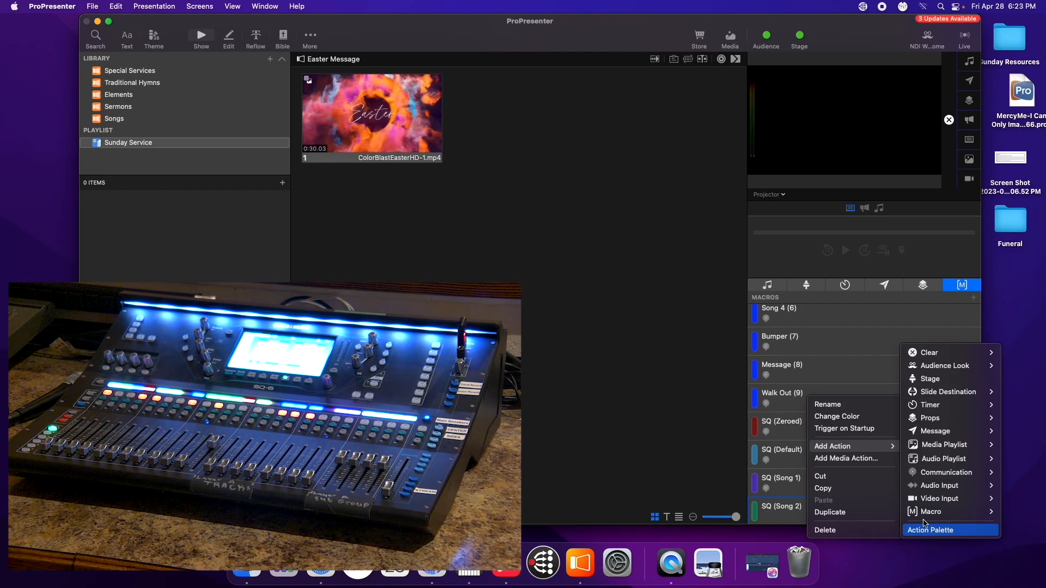
{"action": "mouse_move", "coordinate": [942, 472]}
{"action": "mouse_move", "coordinate": [855, 496]}
{"action": "left_click", "coordinate": [811, 531]}
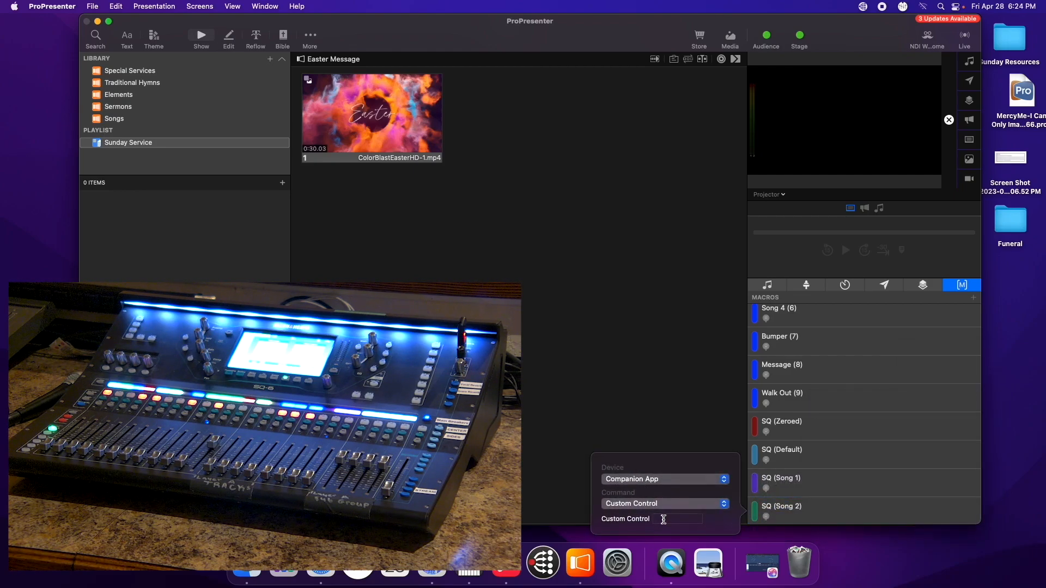
{"action": "left_click", "coordinate": [664, 520]}
{"action": "type", "text": "4:5"}
{"action": "key", "text": "Return"}
{"action": "left_click", "coordinate": [647, 392]}
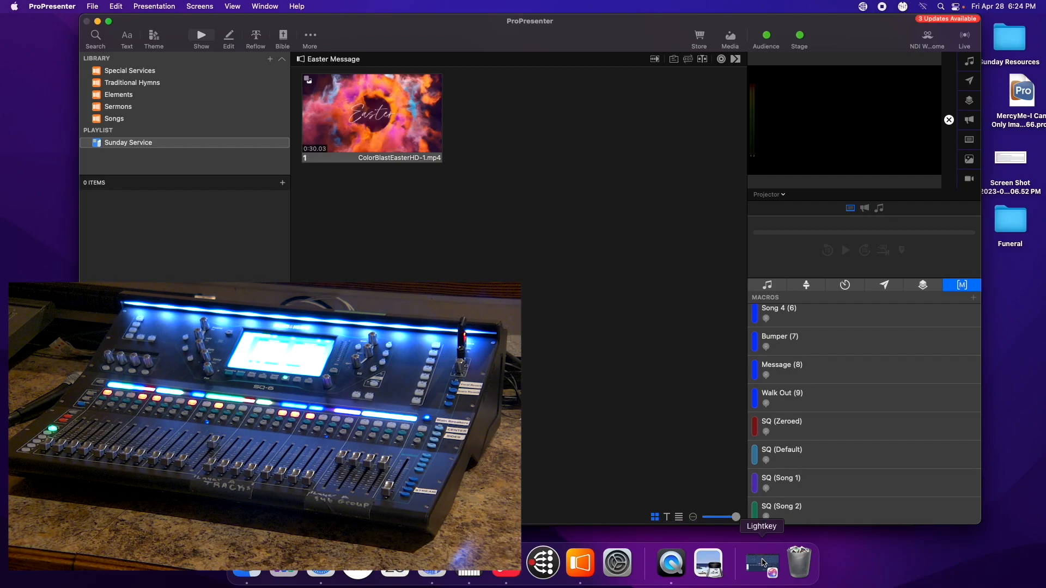
- Check the Song 2 button number in Companion's web buttons, and test the SQ (Zeroed) and SQ (Song 2) macros in ProPresenter
{"action": "left_click", "coordinate": [320, 564]}
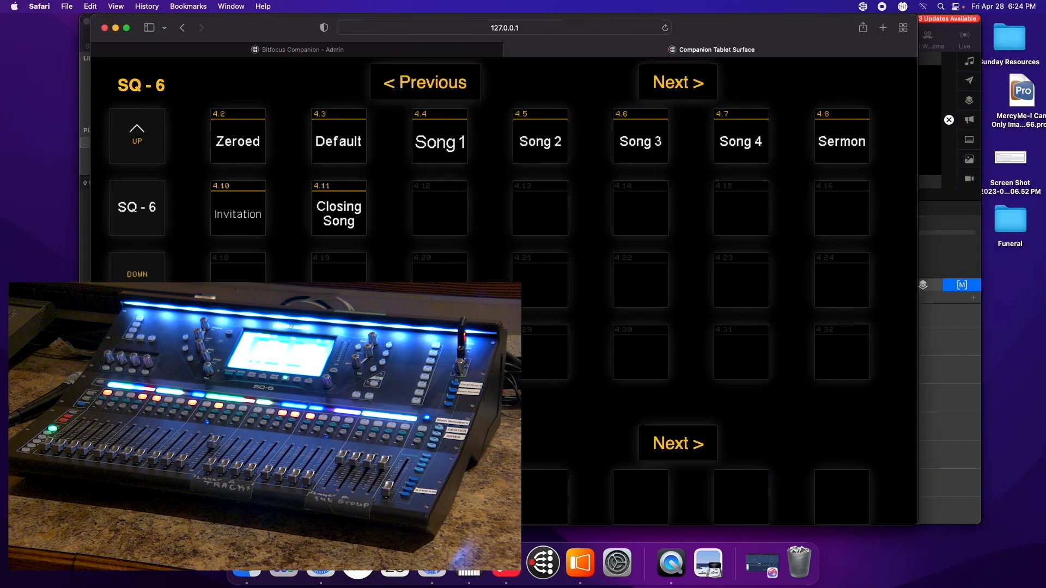
{"action": "left_click", "coordinate": [247, 564]}
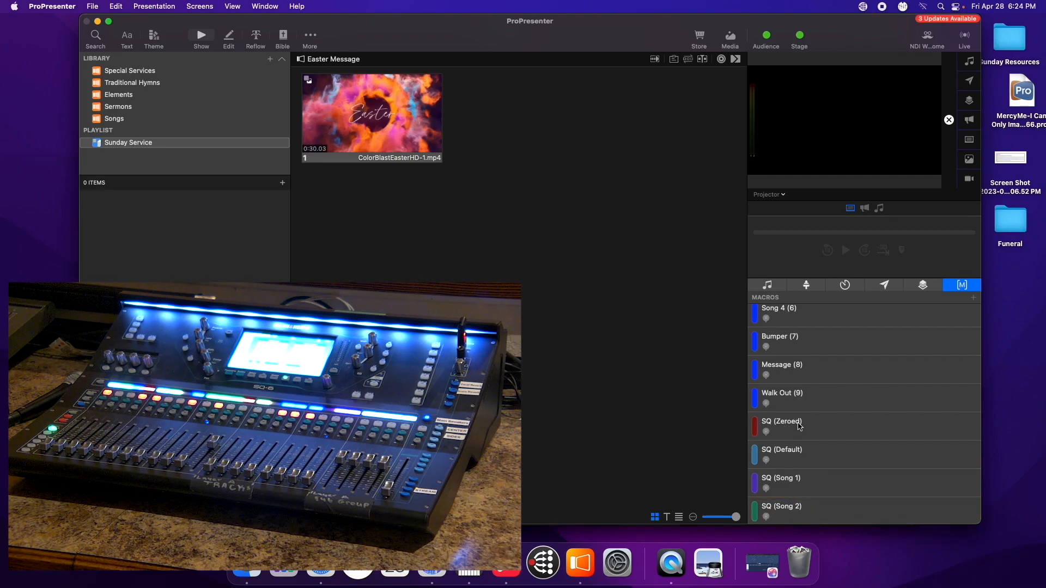
{"action": "left_click", "coordinate": [797, 426]}
{"action": "left_click", "coordinate": [800, 508]}
{"action": "right_click", "coordinate": [801, 508]}
{"action": "mouse_move", "coordinate": [860, 414]}
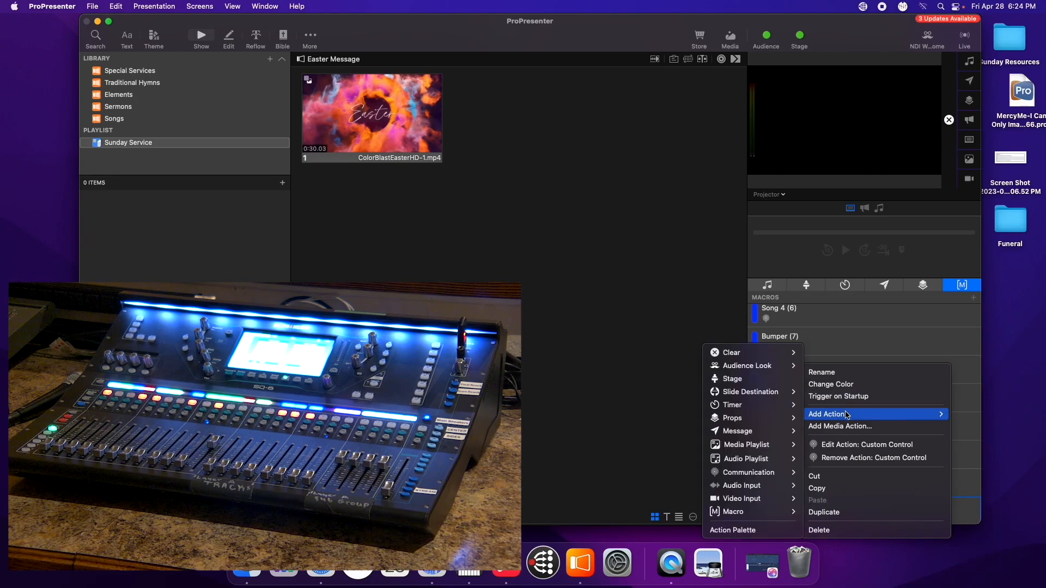
{"action": "mouse_move", "coordinate": [758, 513]}
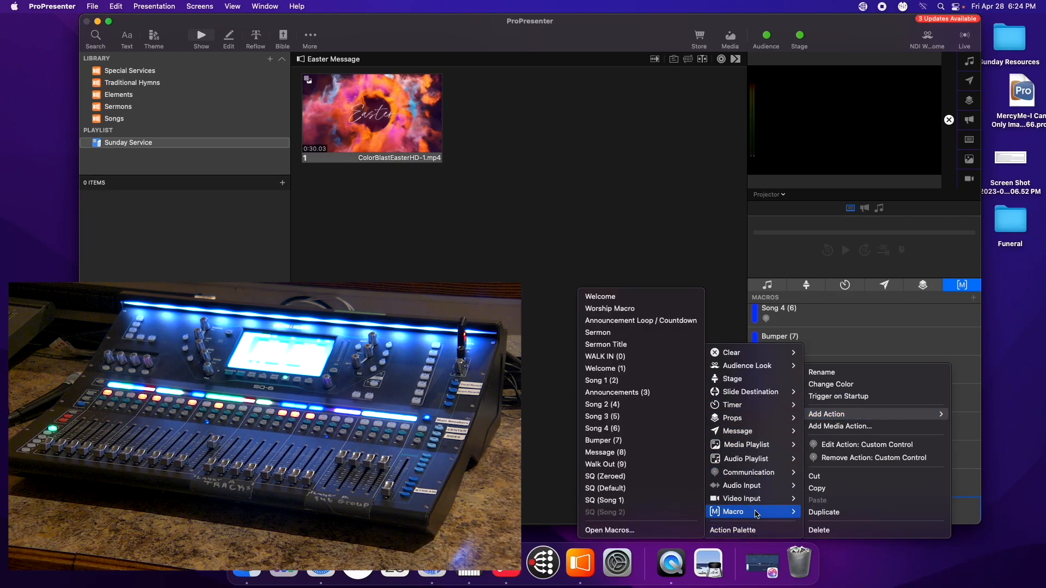
{"action": "mouse_move", "coordinate": [756, 479]}
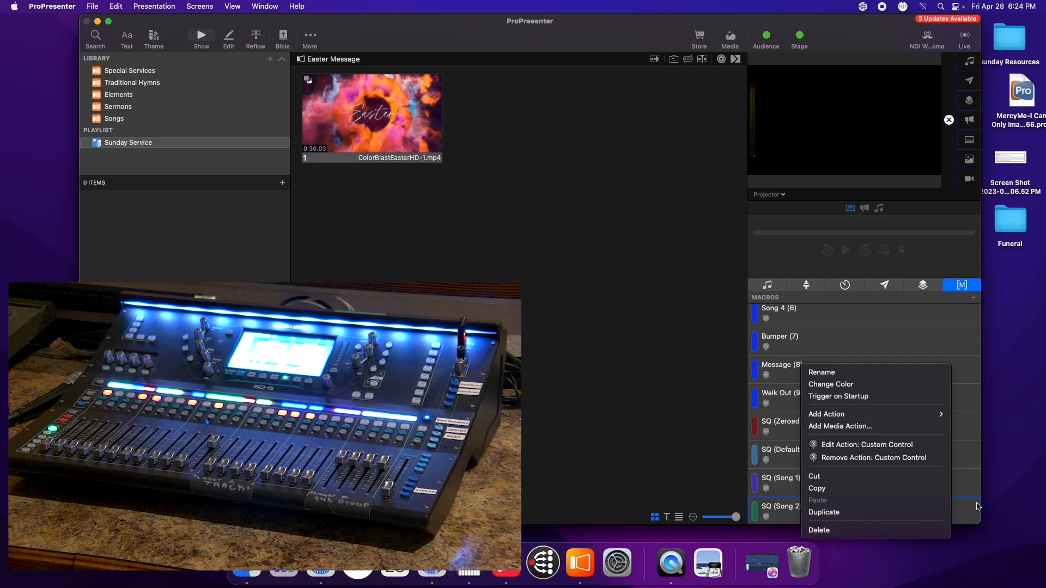
{"action": "left_click", "coordinate": [975, 484]}
- Create a new macro named SQ (Song 3) below SQ (Song 2)
{"action": "left_click", "coordinate": [973, 297]}
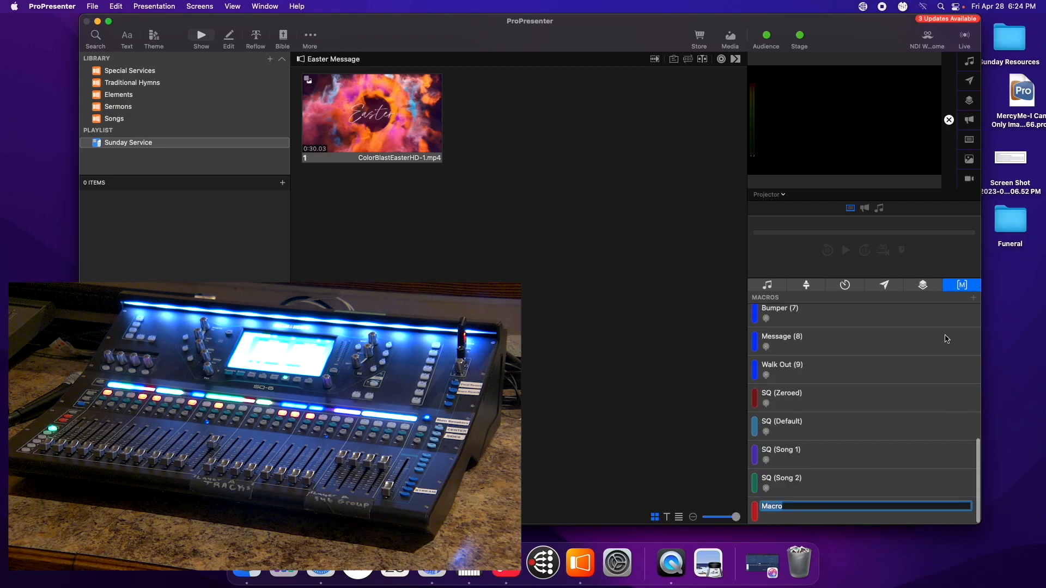
{"action": "type", "text": "SQ"}
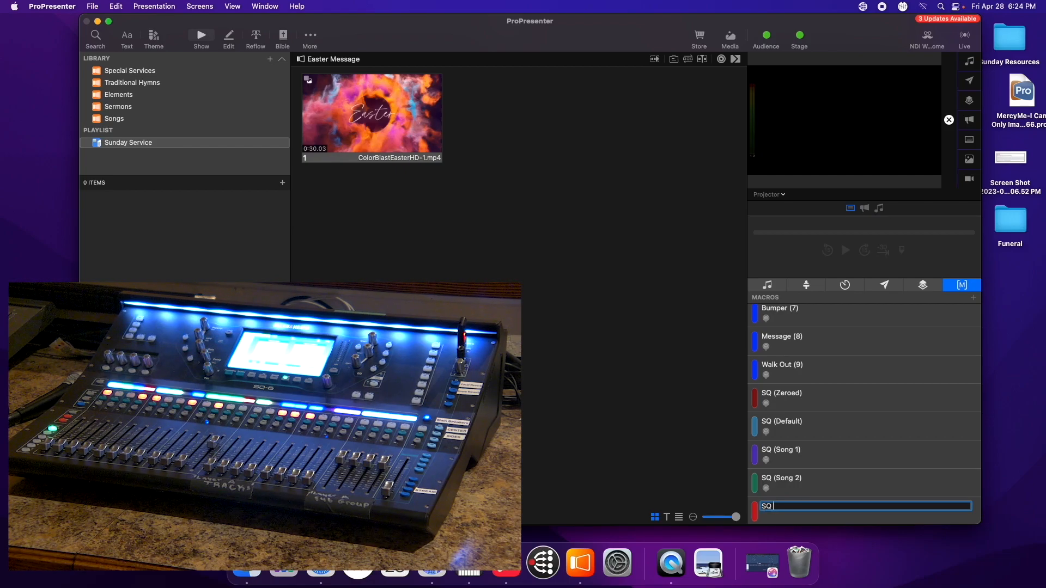
{"action": "type", "text": " (Song 3"}
{"action": "left_click", "coordinate": [817, 521]}
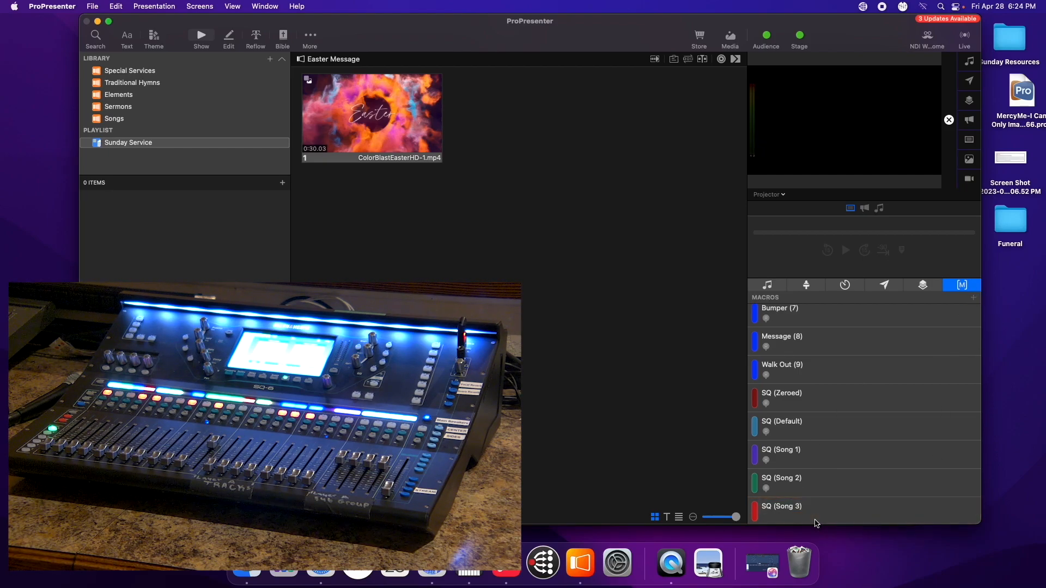
- Add a Companion App Custom Control communication action with the value 4:6 to the SQ (Song 3) macro
{"action": "right_click", "coordinate": [815, 523]}
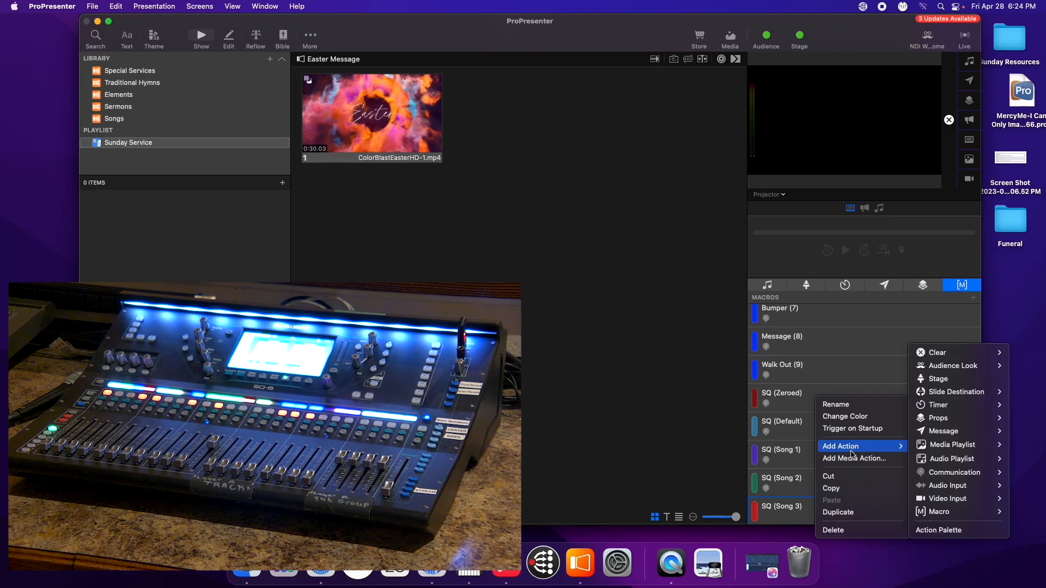
{"action": "mouse_move", "coordinate": [958, 472]}
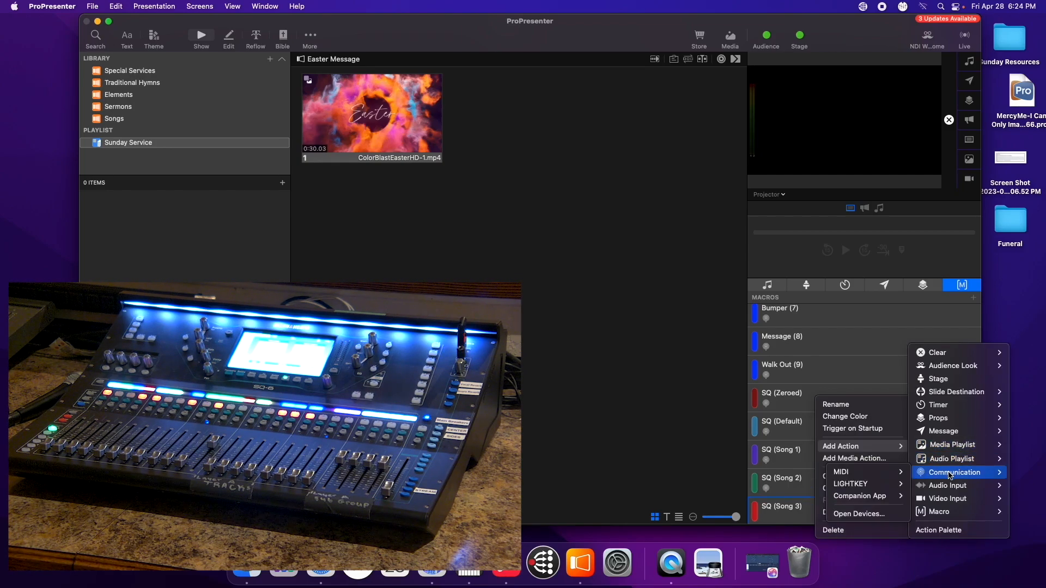
{"action": "mouse_move", "coordinate": [871, 495]}
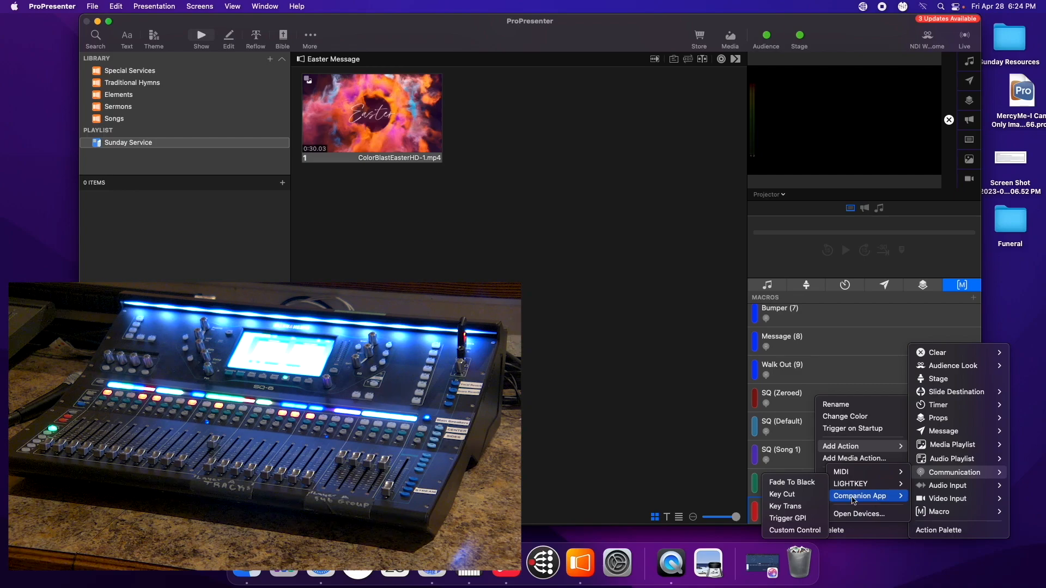
{"action": "left_click", "coordinate": [808, 527]}
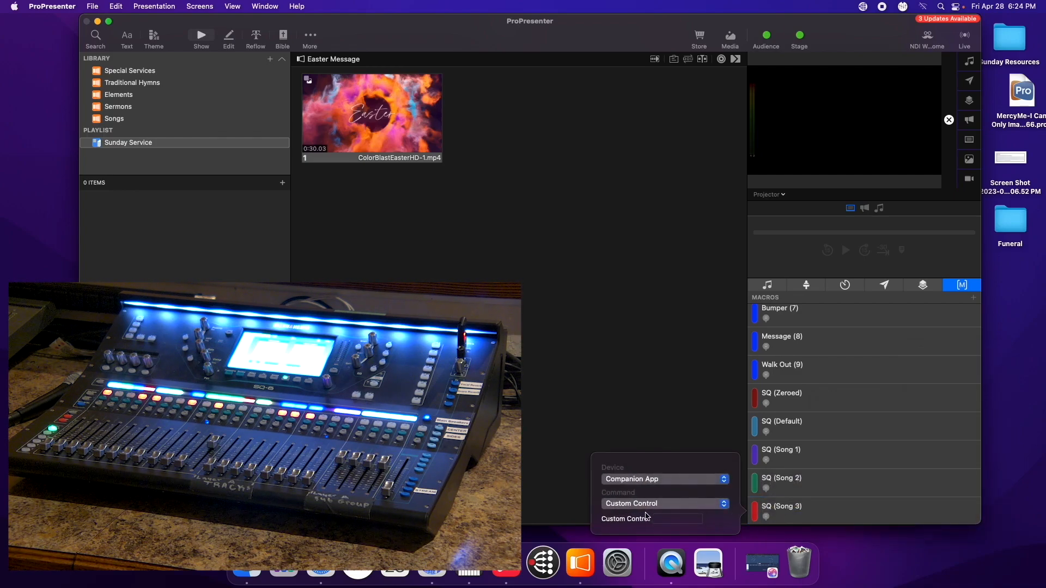
{"action": "left_click", "coordinate": [667, 519]}
{"action": "type", "text": "4:6"}
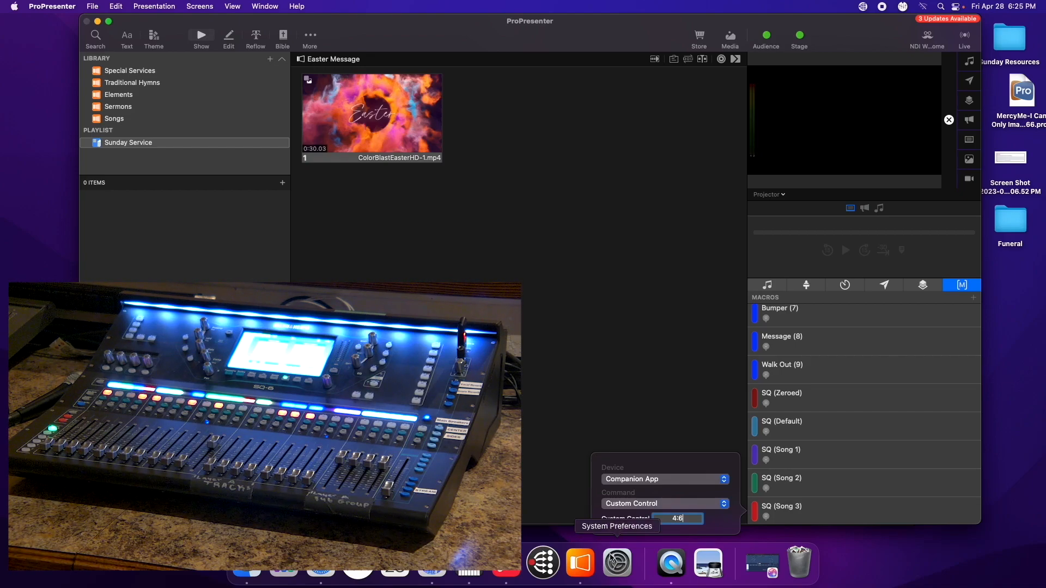
{"action": "key", "text": "Return"}
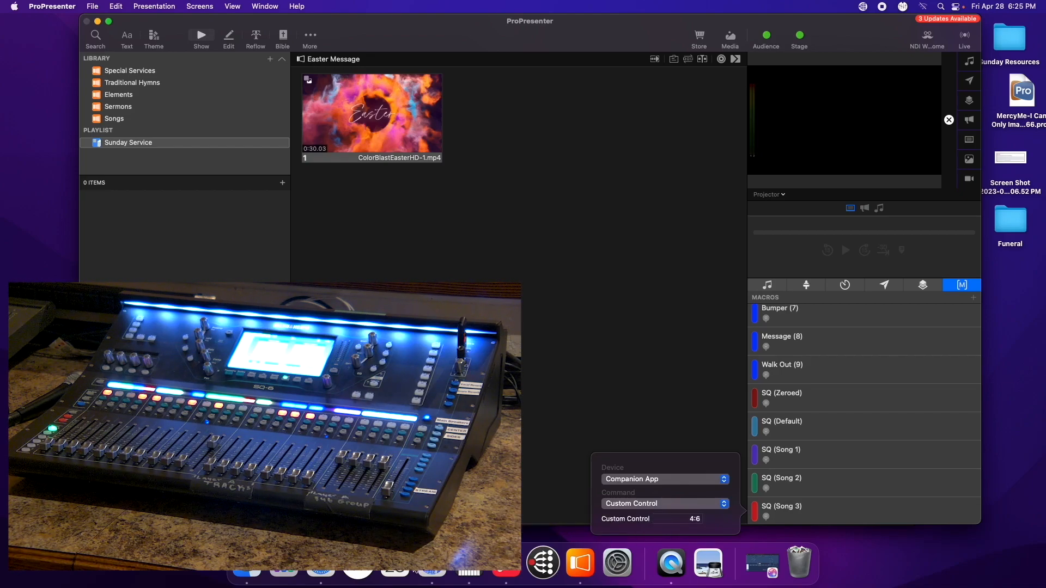
- Check the song button numbers in Companion's web buttons, and create a ProPresenter macro named SQ (Song 4) below SQ (Song 3)
{"action": "left_click", "coordinate": [321, 573]}
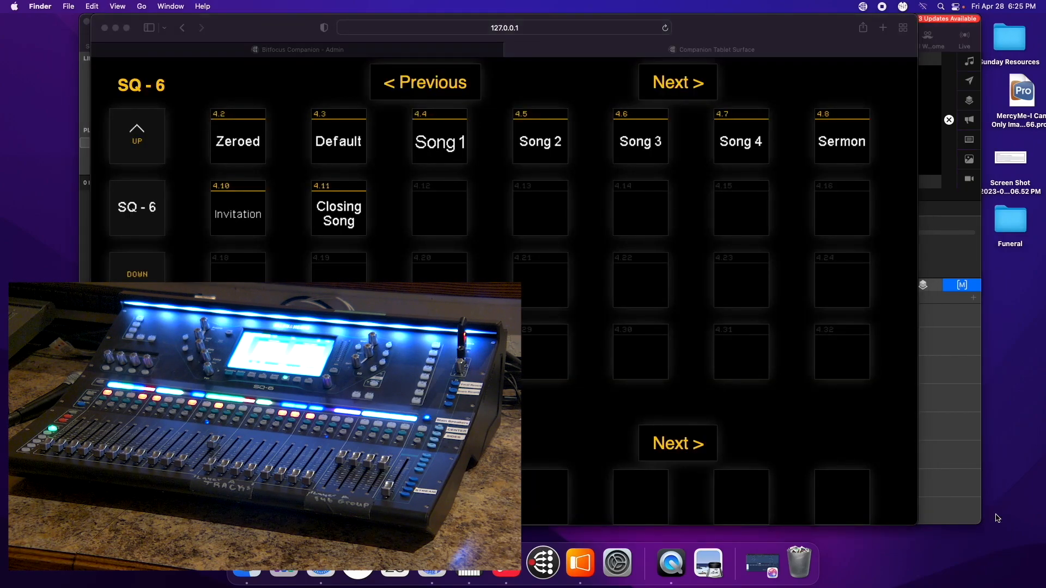
{"action": "left_click", "coordinate": [972, 514]}
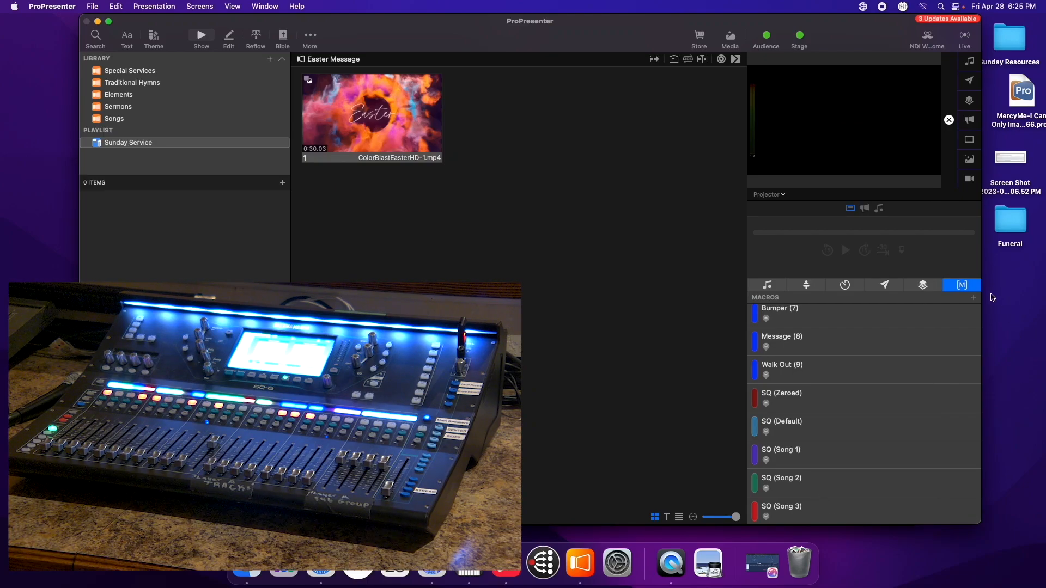
{"action": "left_click", "coordinate": [973, 297]}
{"action": "type", "text": "SQ"}
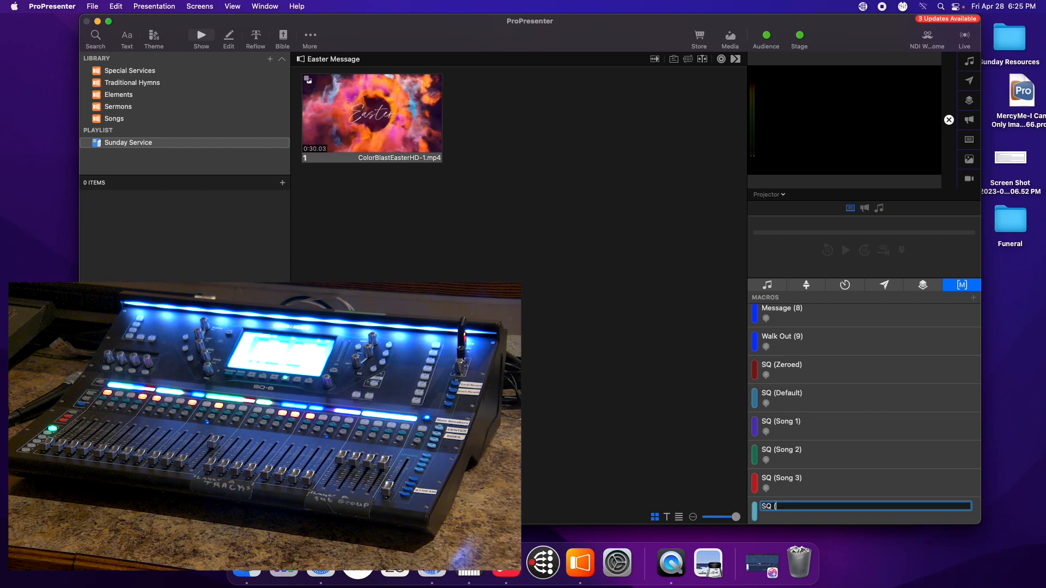
{"action": "type", "text": " (Song 4"}
{"action": "key", "text": "Return"}
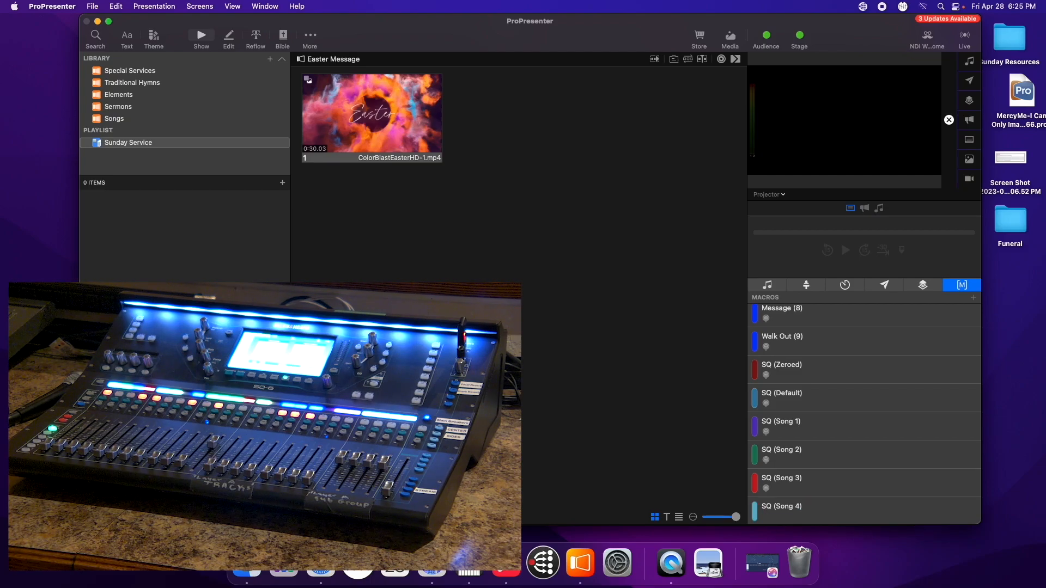
- Add a Companion App Custom Control communication action to the SQ (Song 4) macro and start its value with page number 4:
{"action": "right_click", "coordinate": [822, 515]}
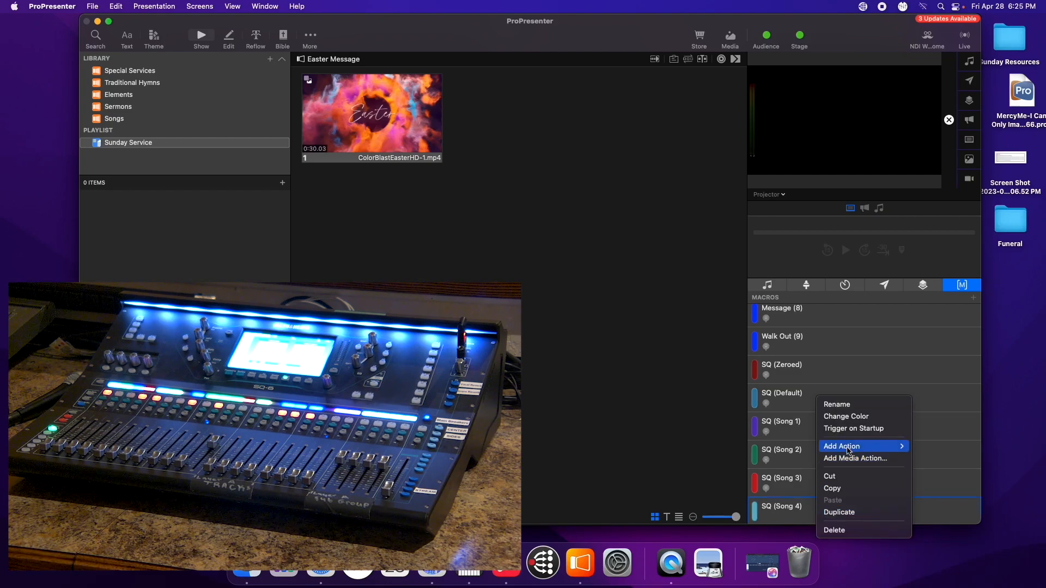
{"action": "mouse_move", "coordinate": [848, 448]}
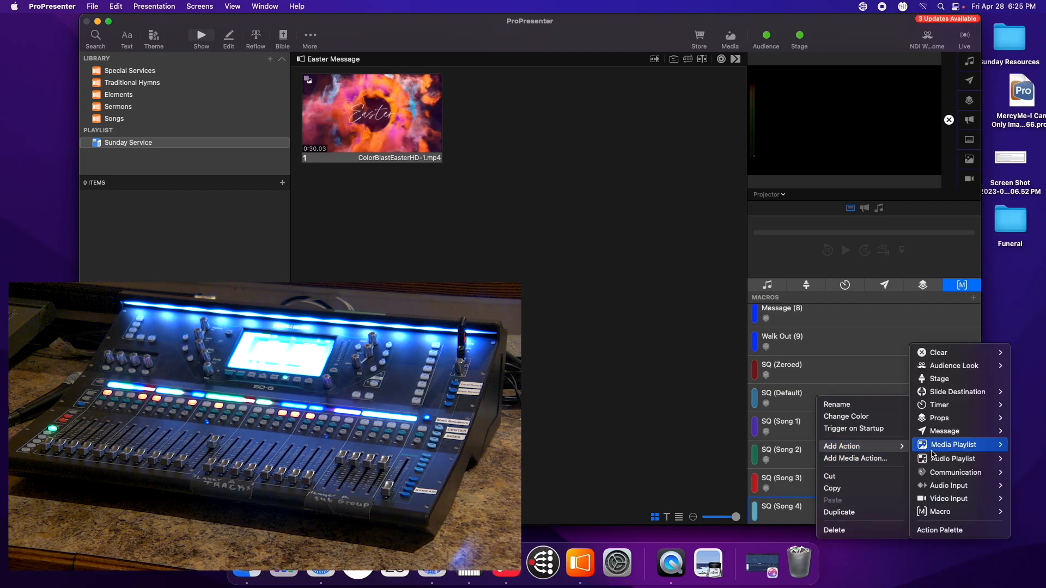
{"action": "mouse_move", "coordinate": [956, 473]}
{"action": "mouse_move", "coordinate": [875, 499]}
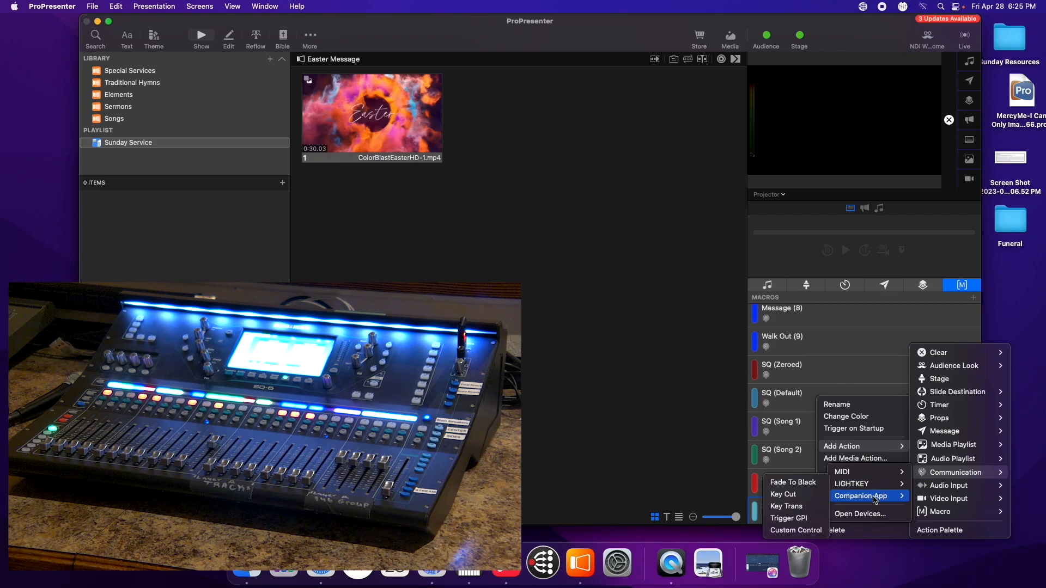
{"action": "left_click", "coordinate": [796, 531]}
{"action": "left_click", "coordinate": [672, 518]}
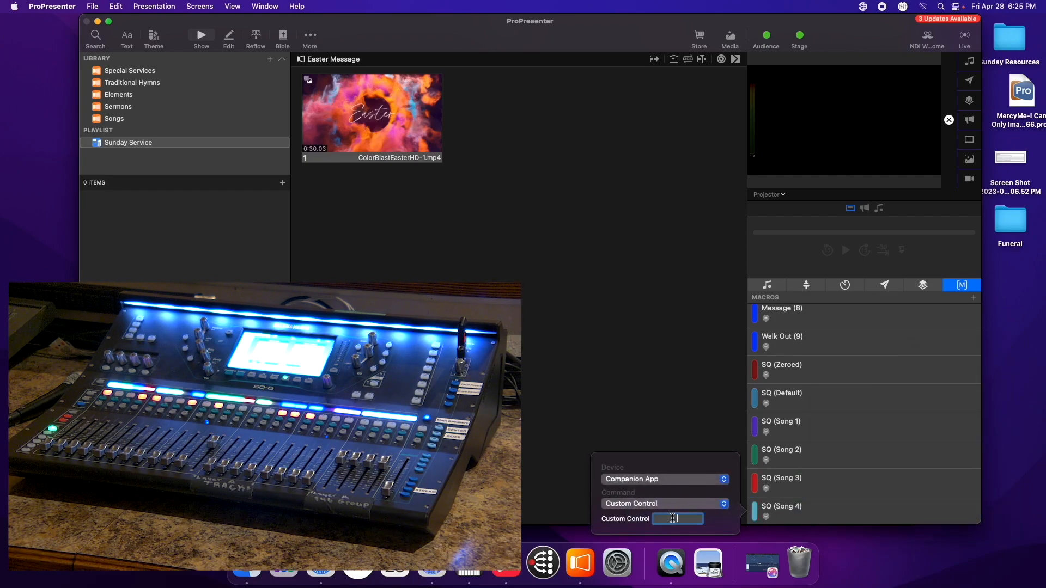
{"action": "type", "text": "4:"}
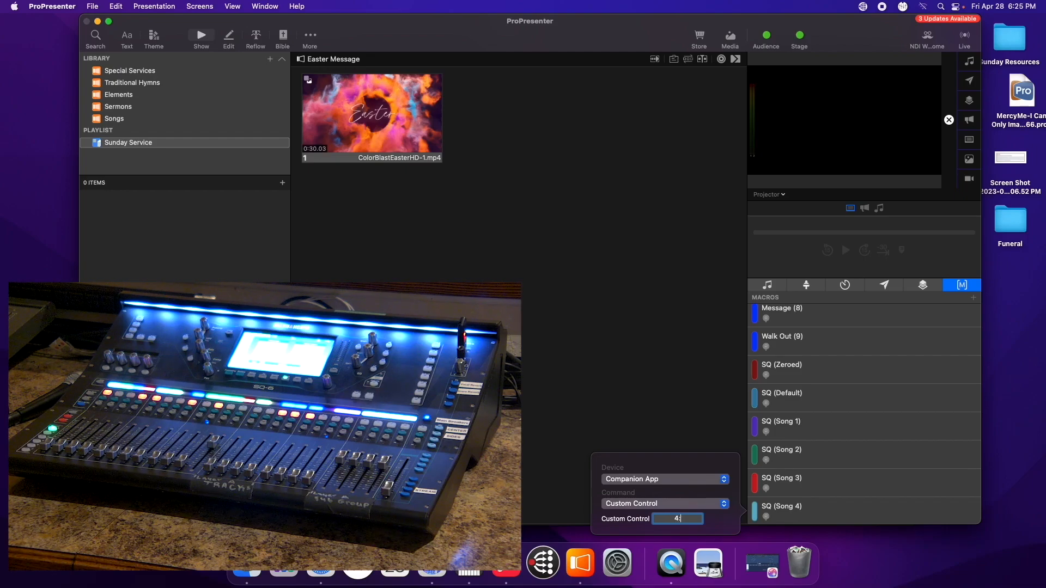